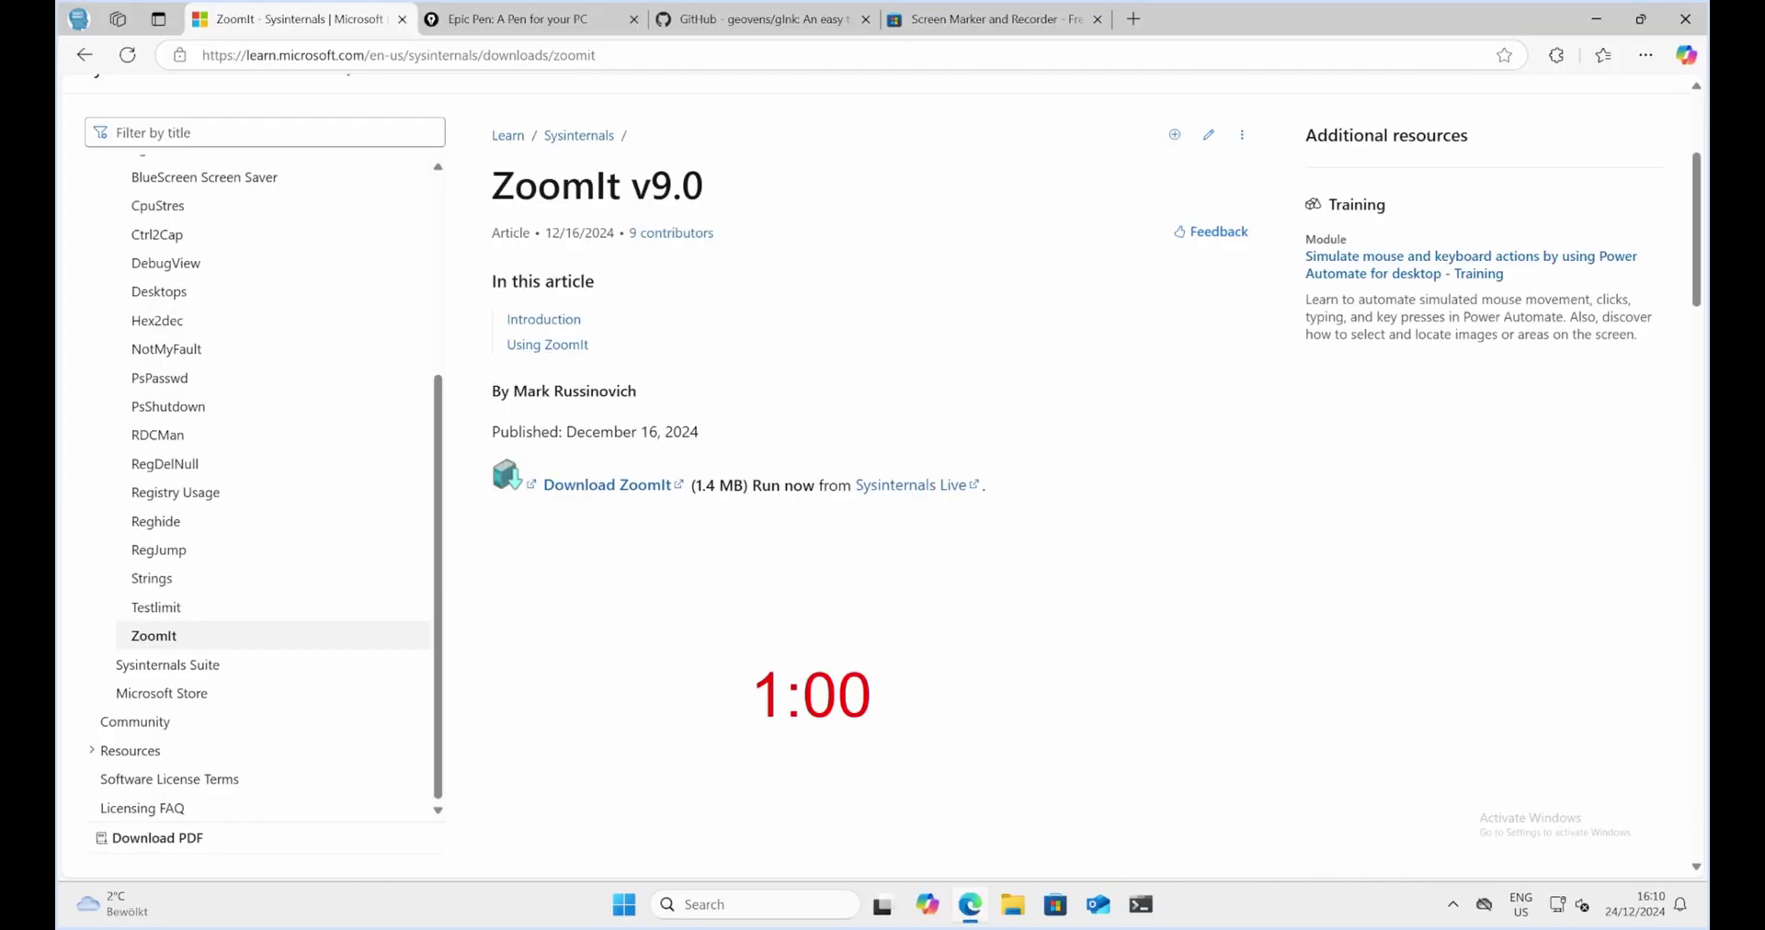
Dismiss the break timer, download ZoomIt.zip and open it.
{"action": "key", "text": "Escape"}
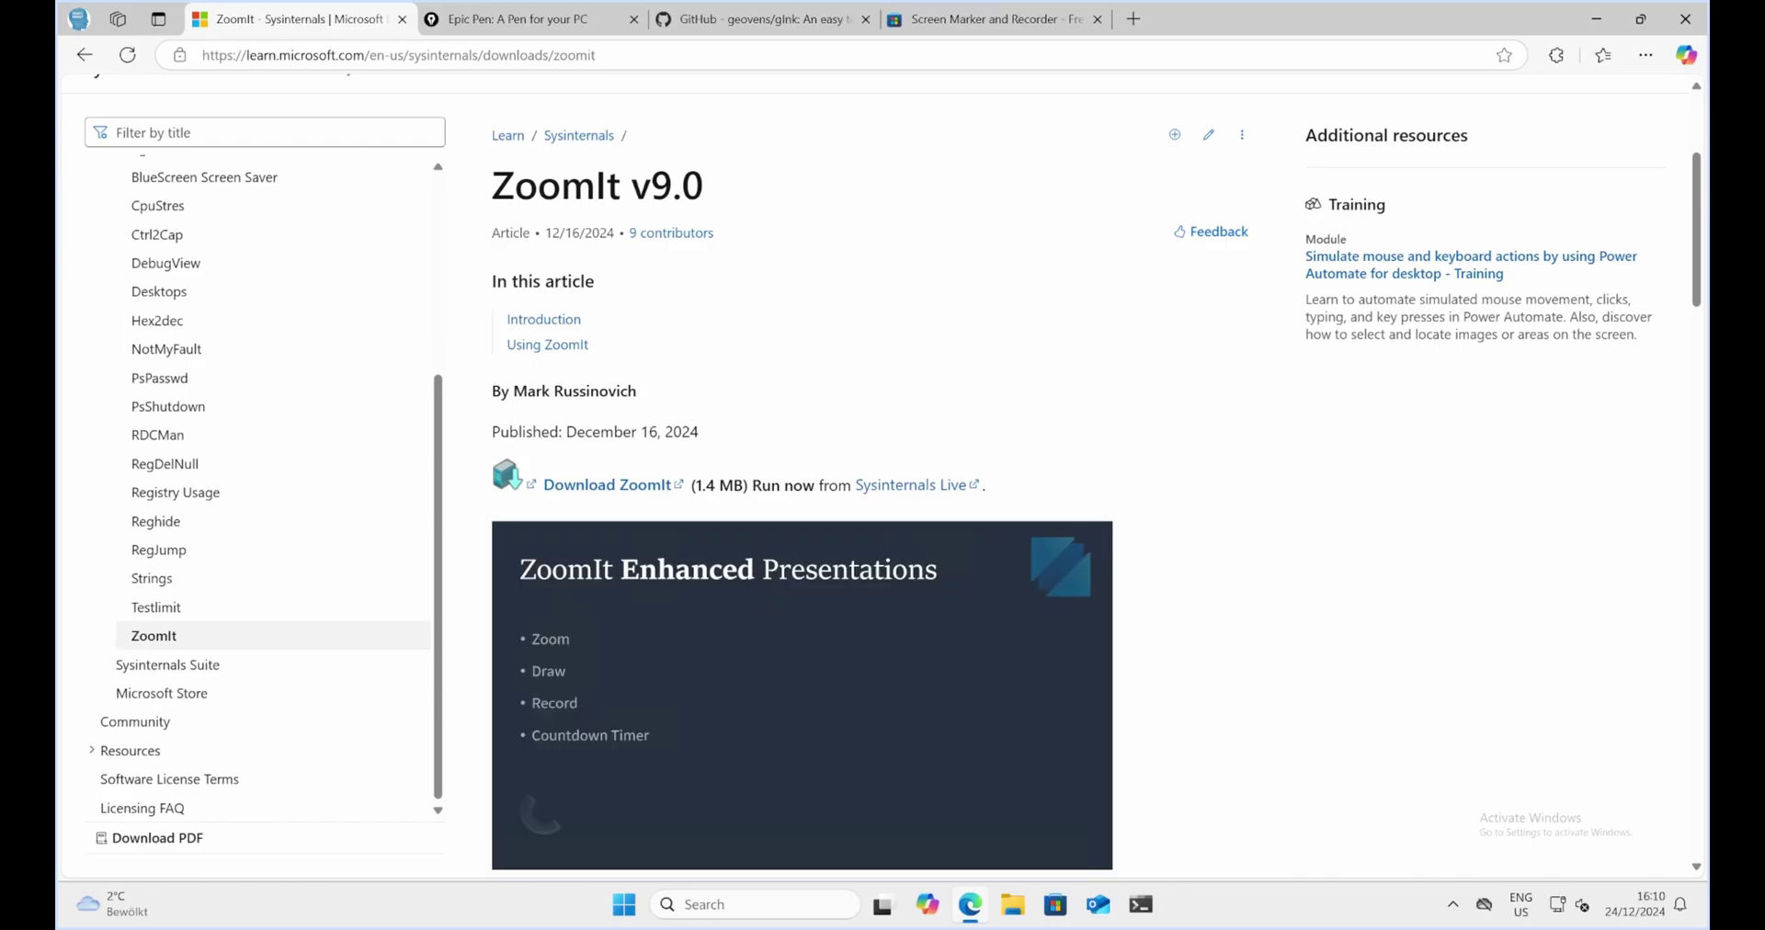
{"action": "left_click", "coordinate": [581, 485]}
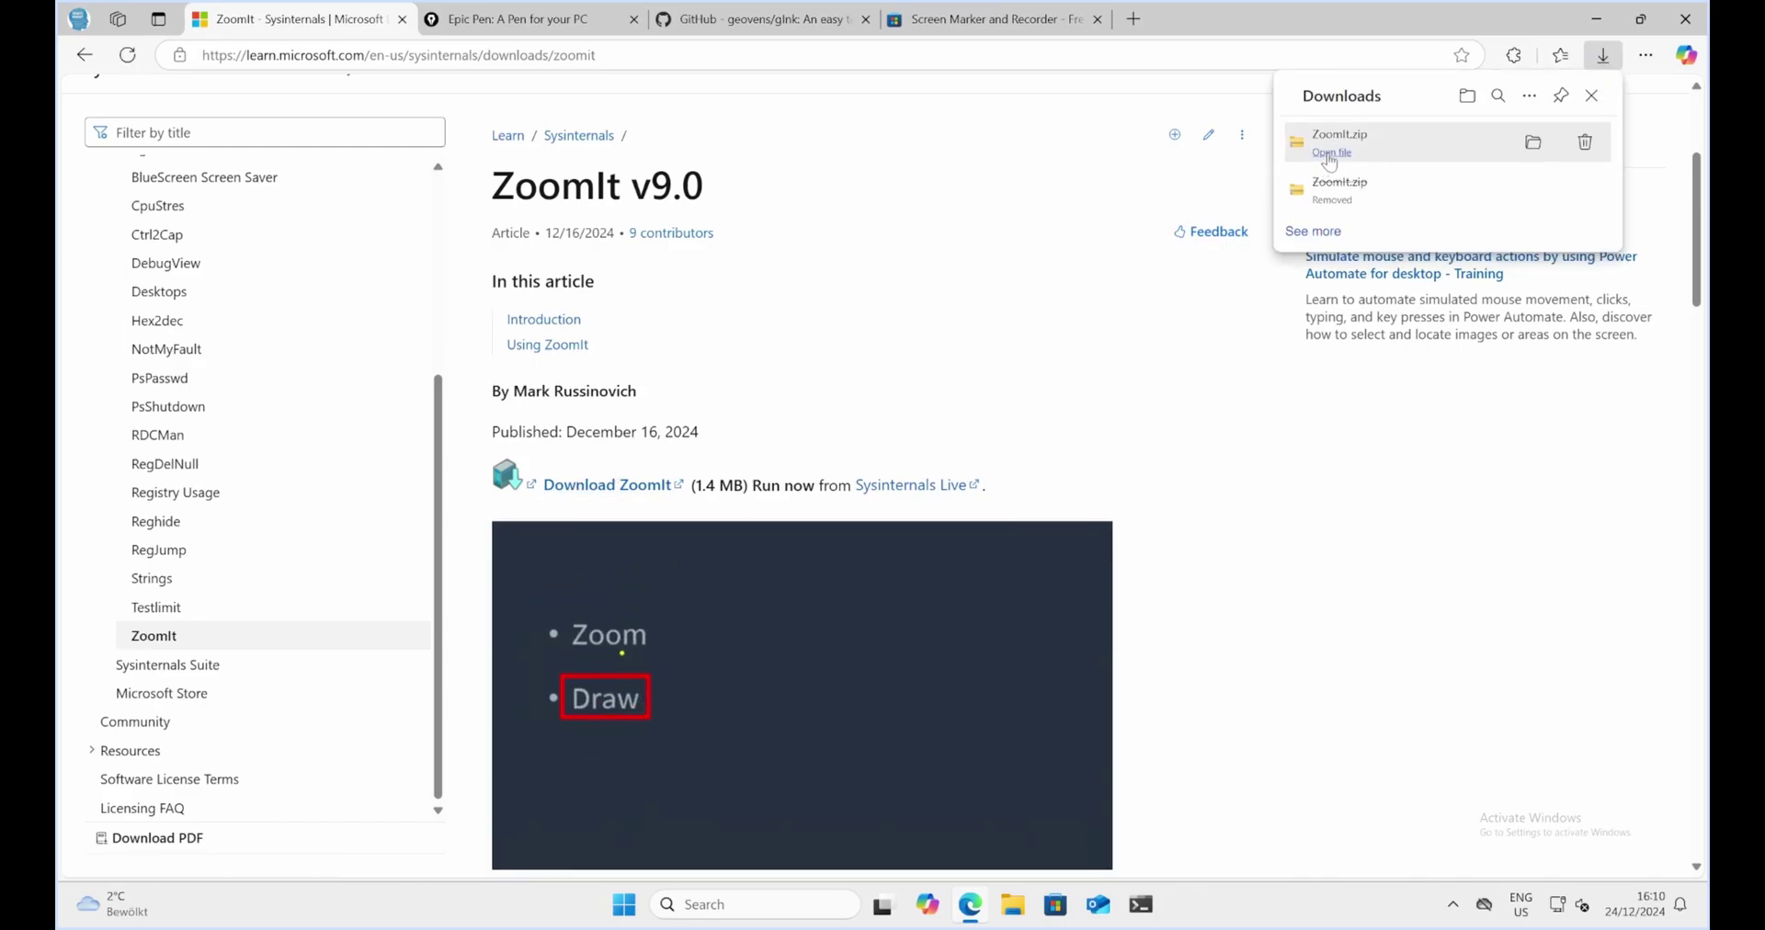
{"action": "left_click", "coordinate": [1330, 153]}
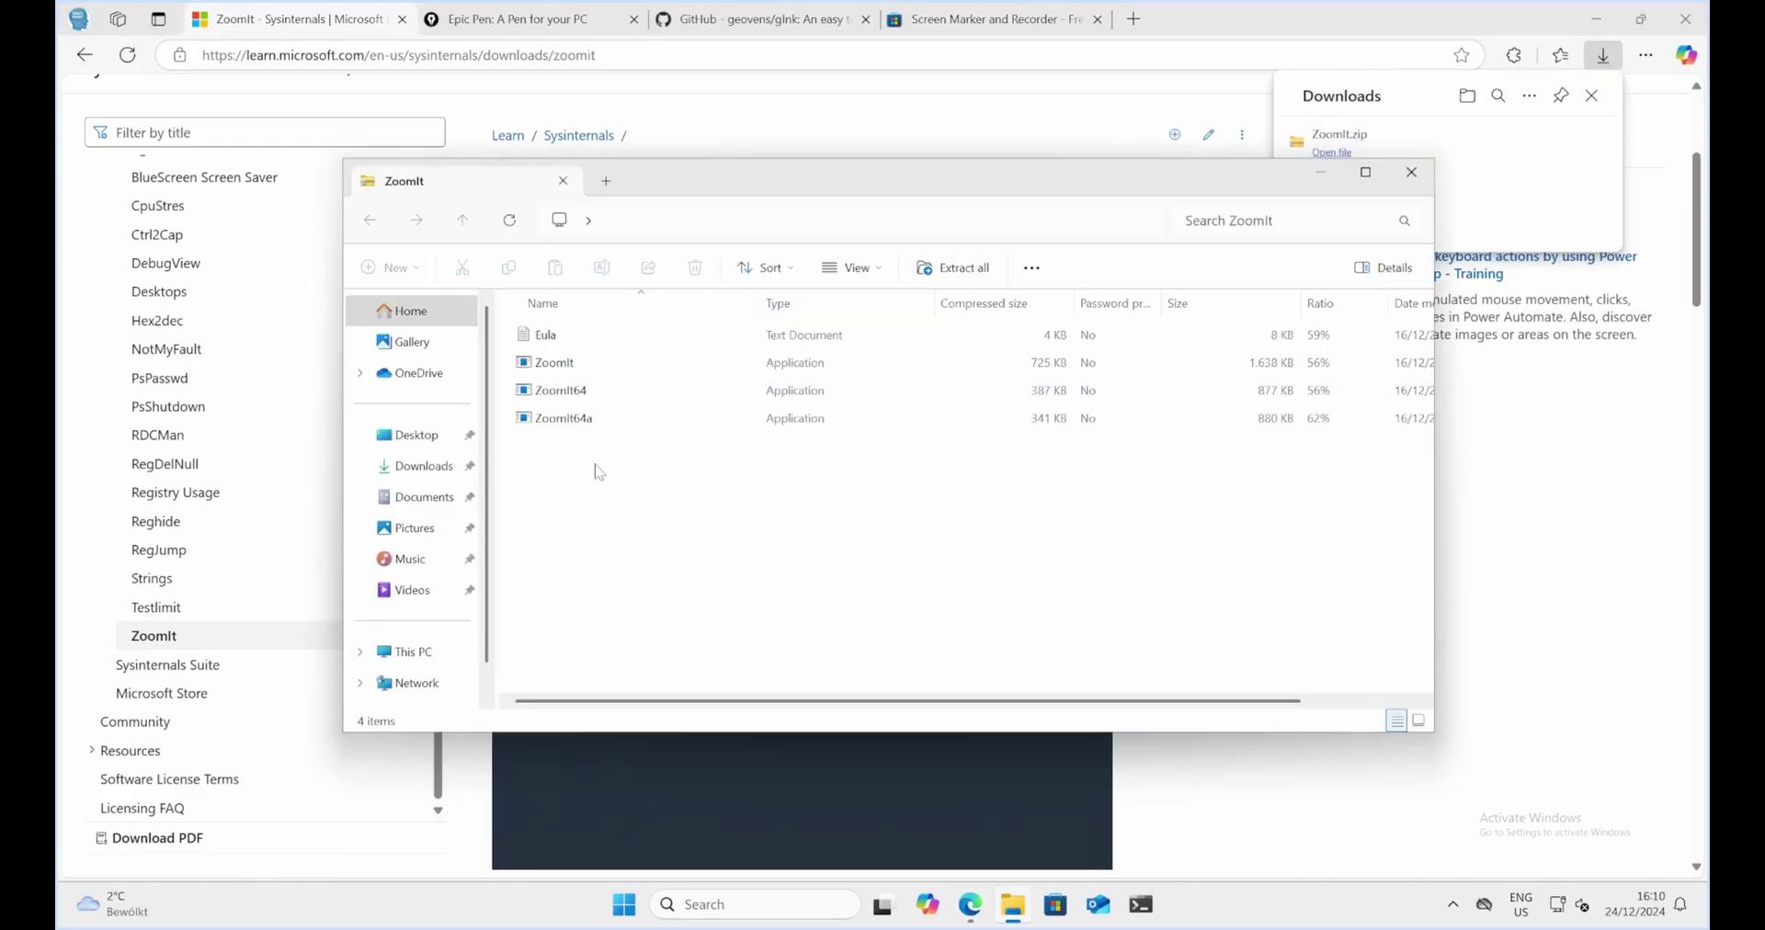
Extract the ZoomIt archive into the Downloads\ZoomIt folder.
{"action": "left_click_drag", "start_coordinate": [609, 457], "coordinate": [554, 335]}
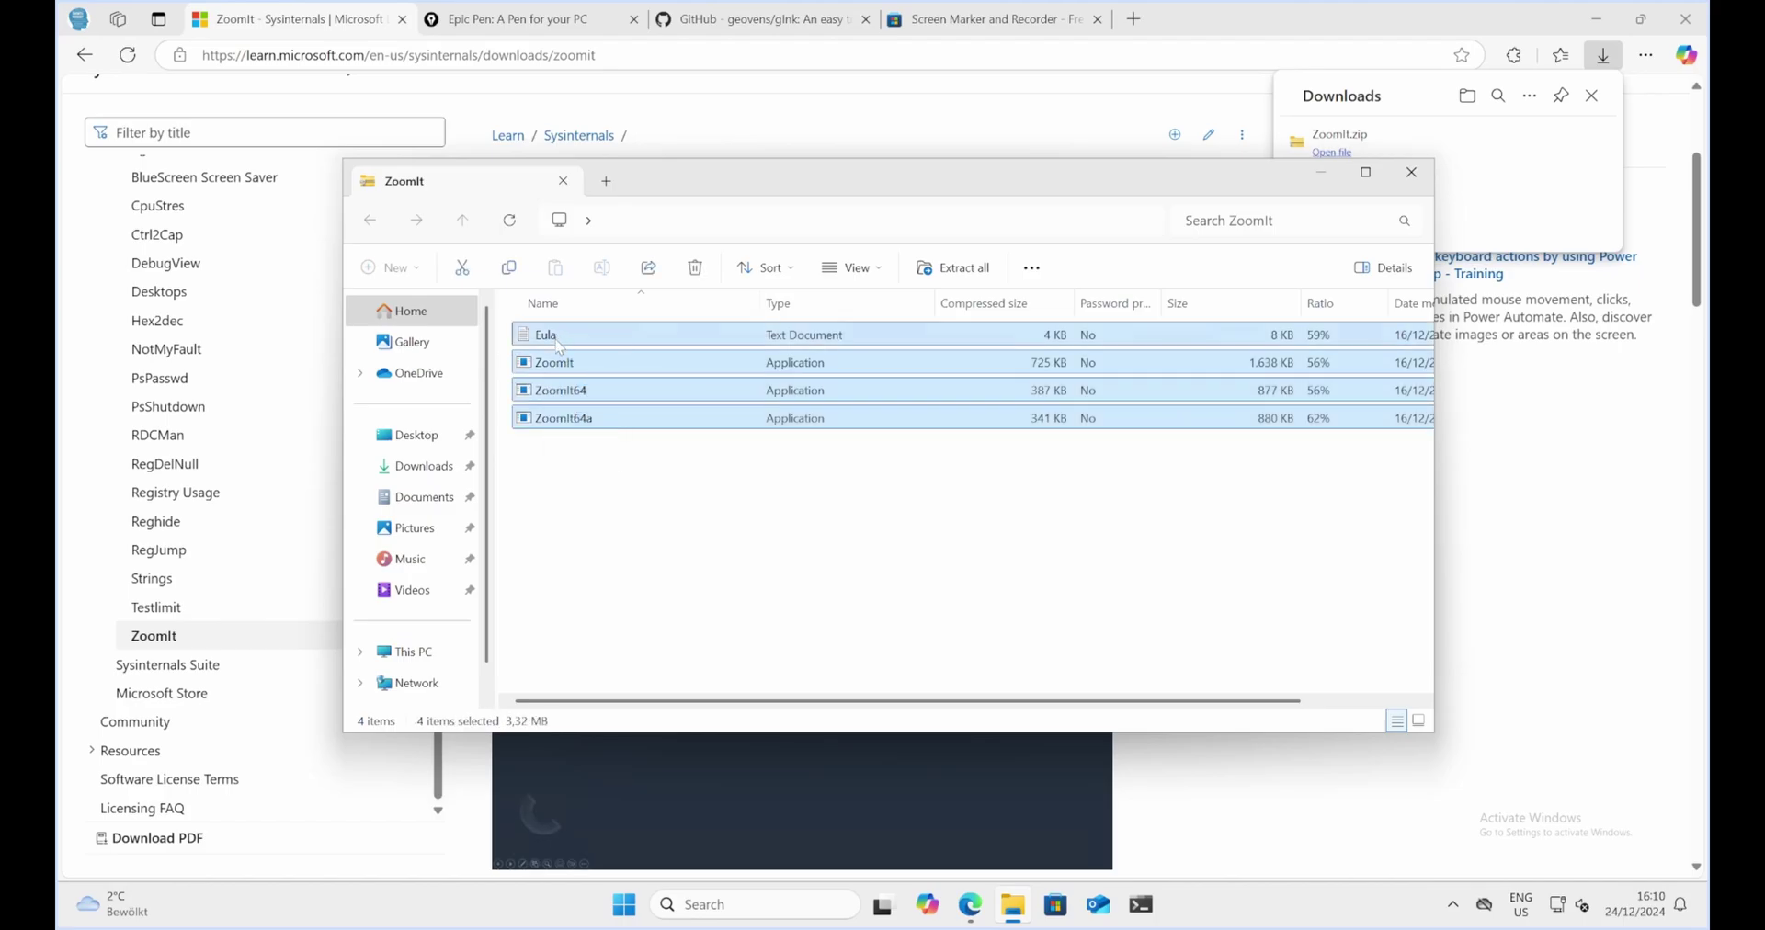
{"action": "double_click", "coordinate": [562, 391]}
{"action": "left_click", "coordinate": [836, 489]}
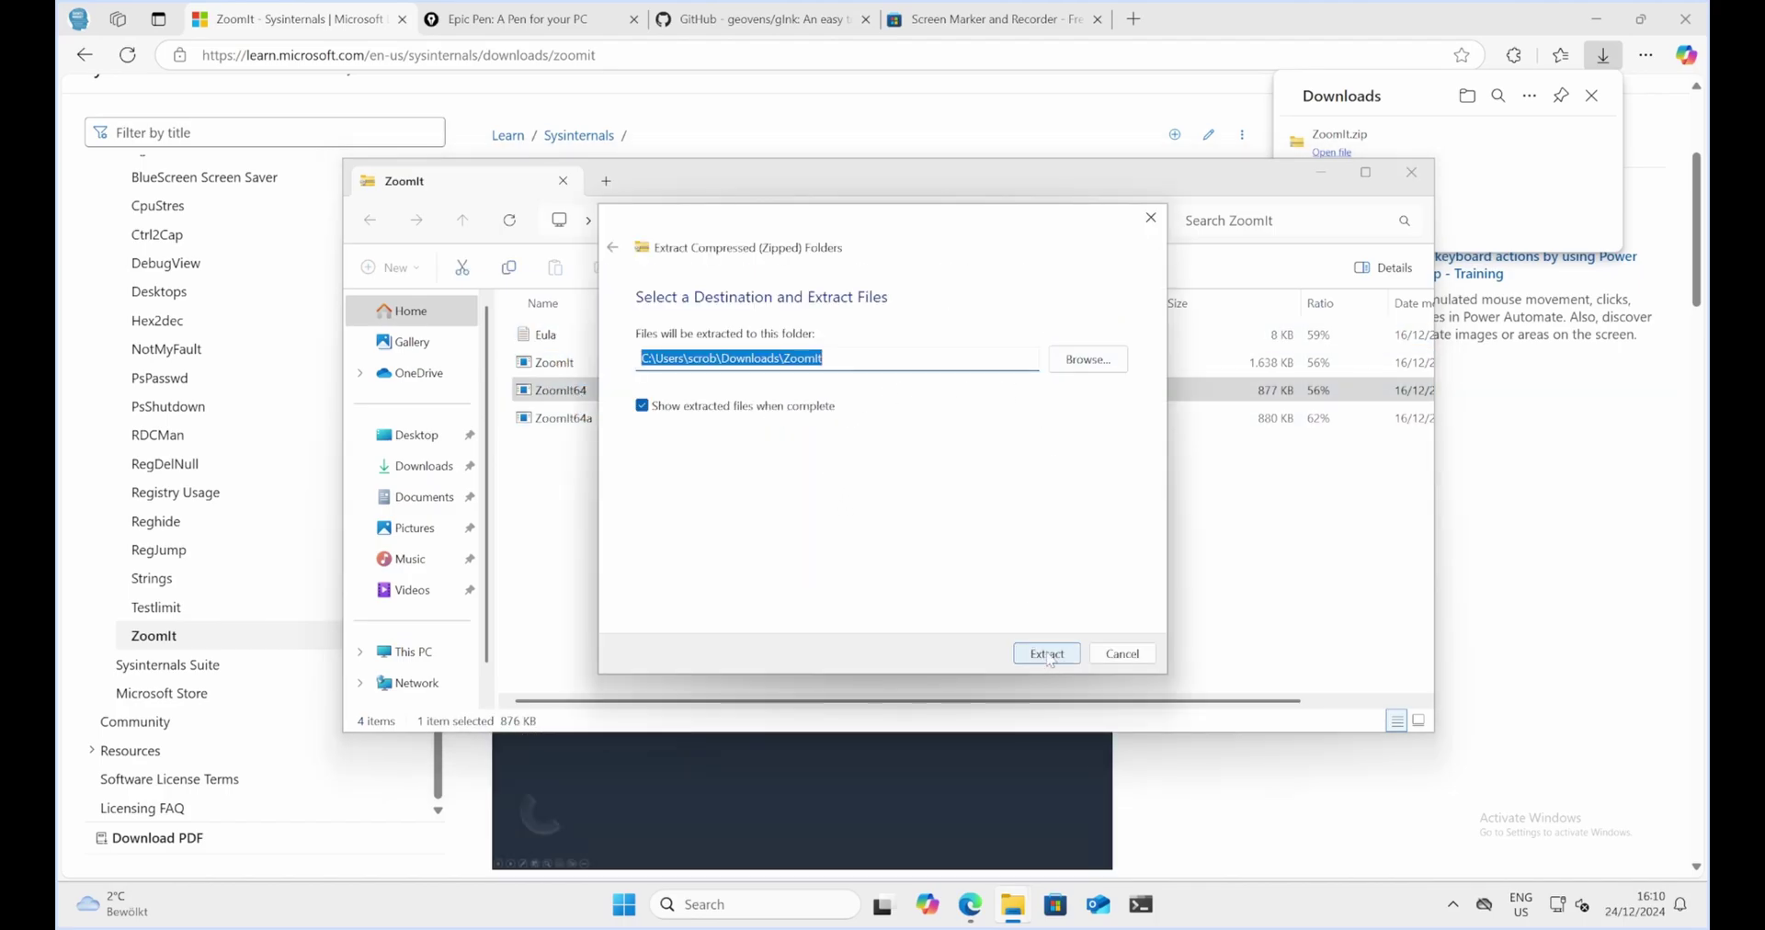
{"action": "left_click", "coordinate": [1046, 652]}
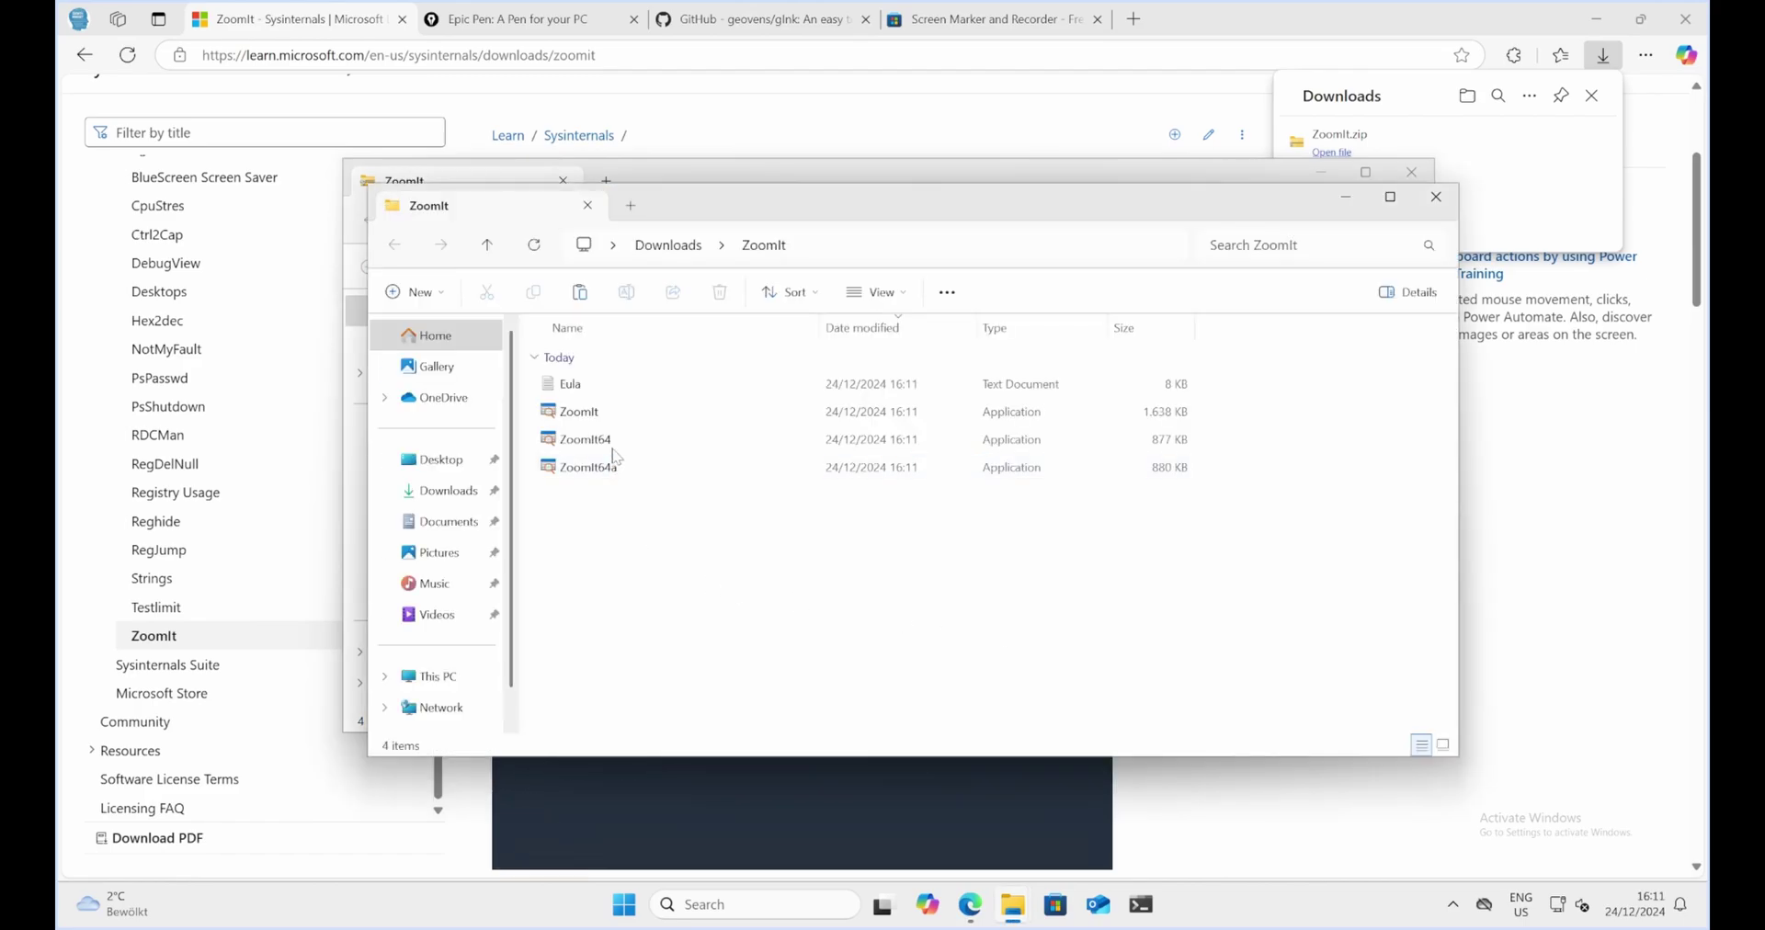
Launch ZoomIt64, accept the licence and set it to run when Windows starts.
{"action": "double_click", "coordinate": [613, 444]}
{"action": "left_click", "coordinate": [975, 583]}
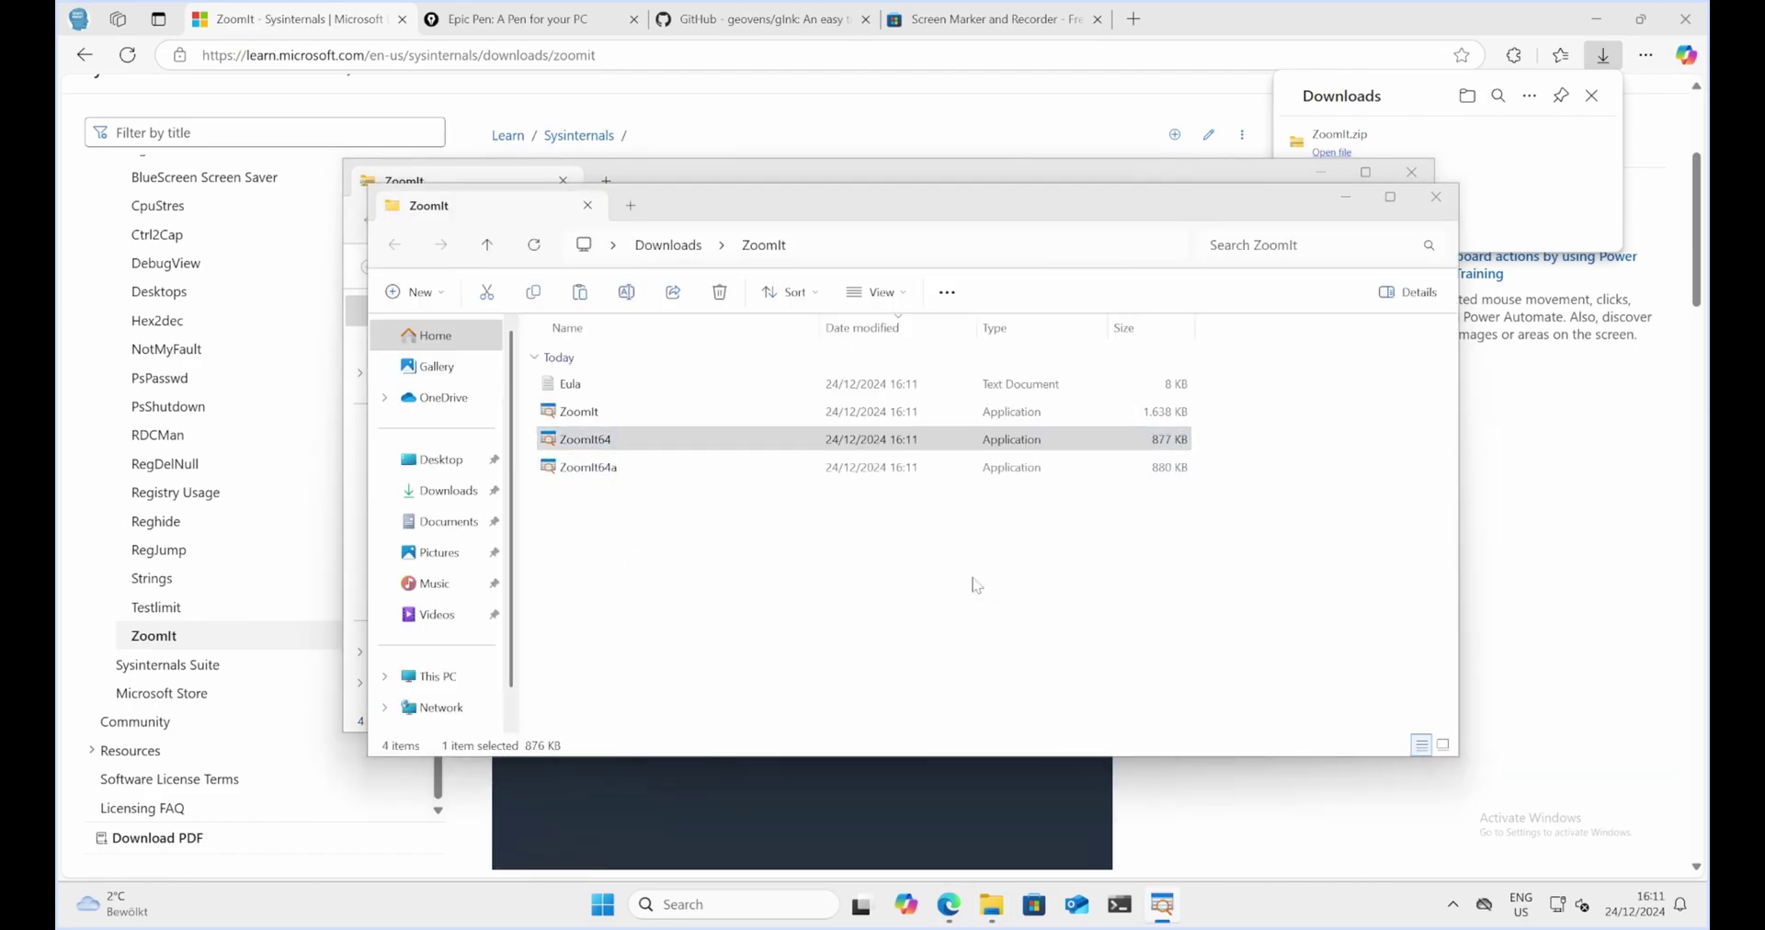
{"action": "left_click", "coordinate": [816, 687]}
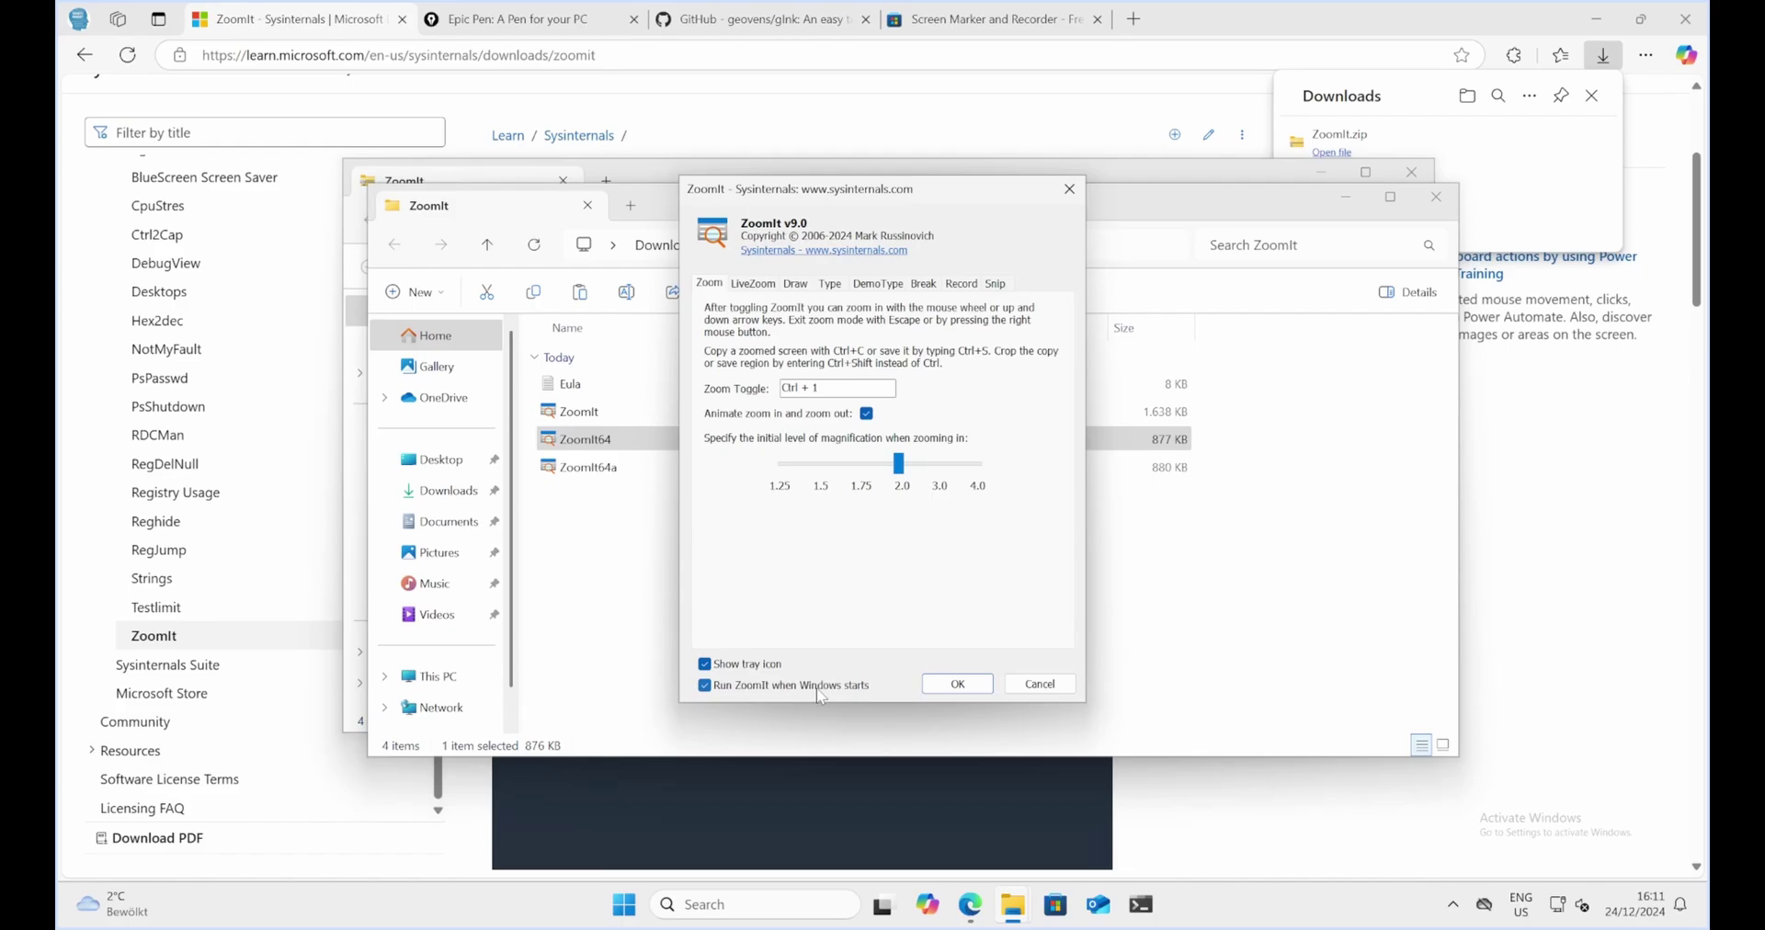
{"action": "left_click", "coordinate": [957, 685]}
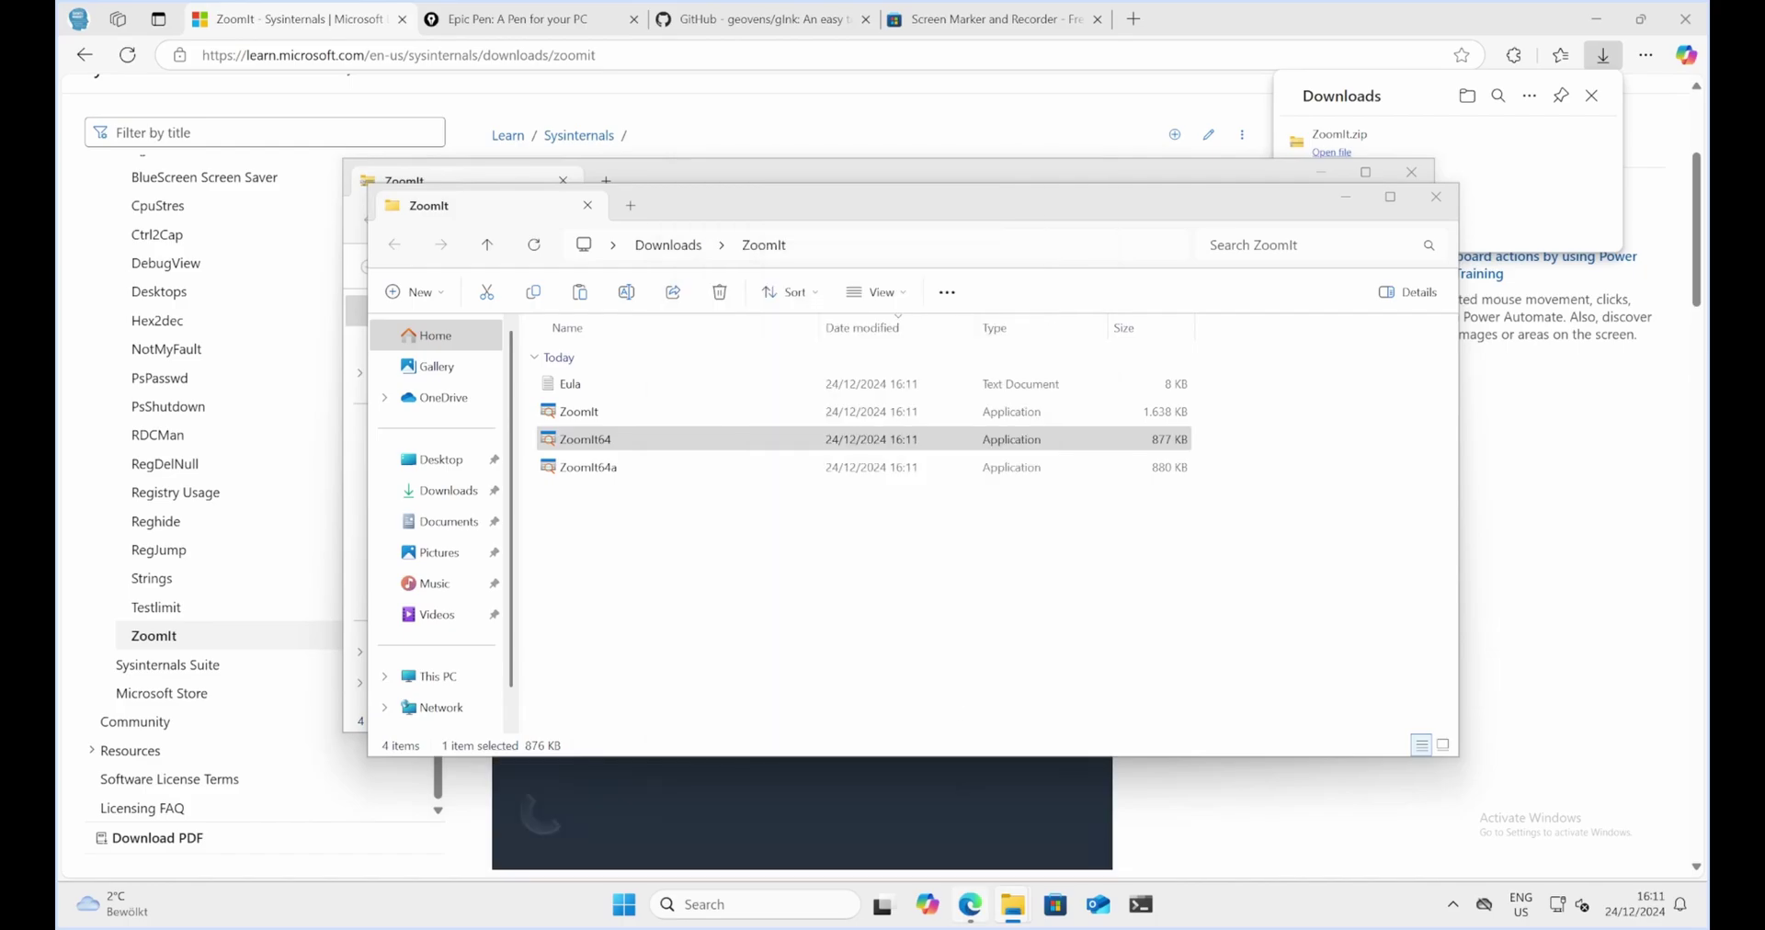
Clear the Explorer windows away to return to the ZoomIt web page.
{"action": "left_click", "coordinate": [836, 602]}
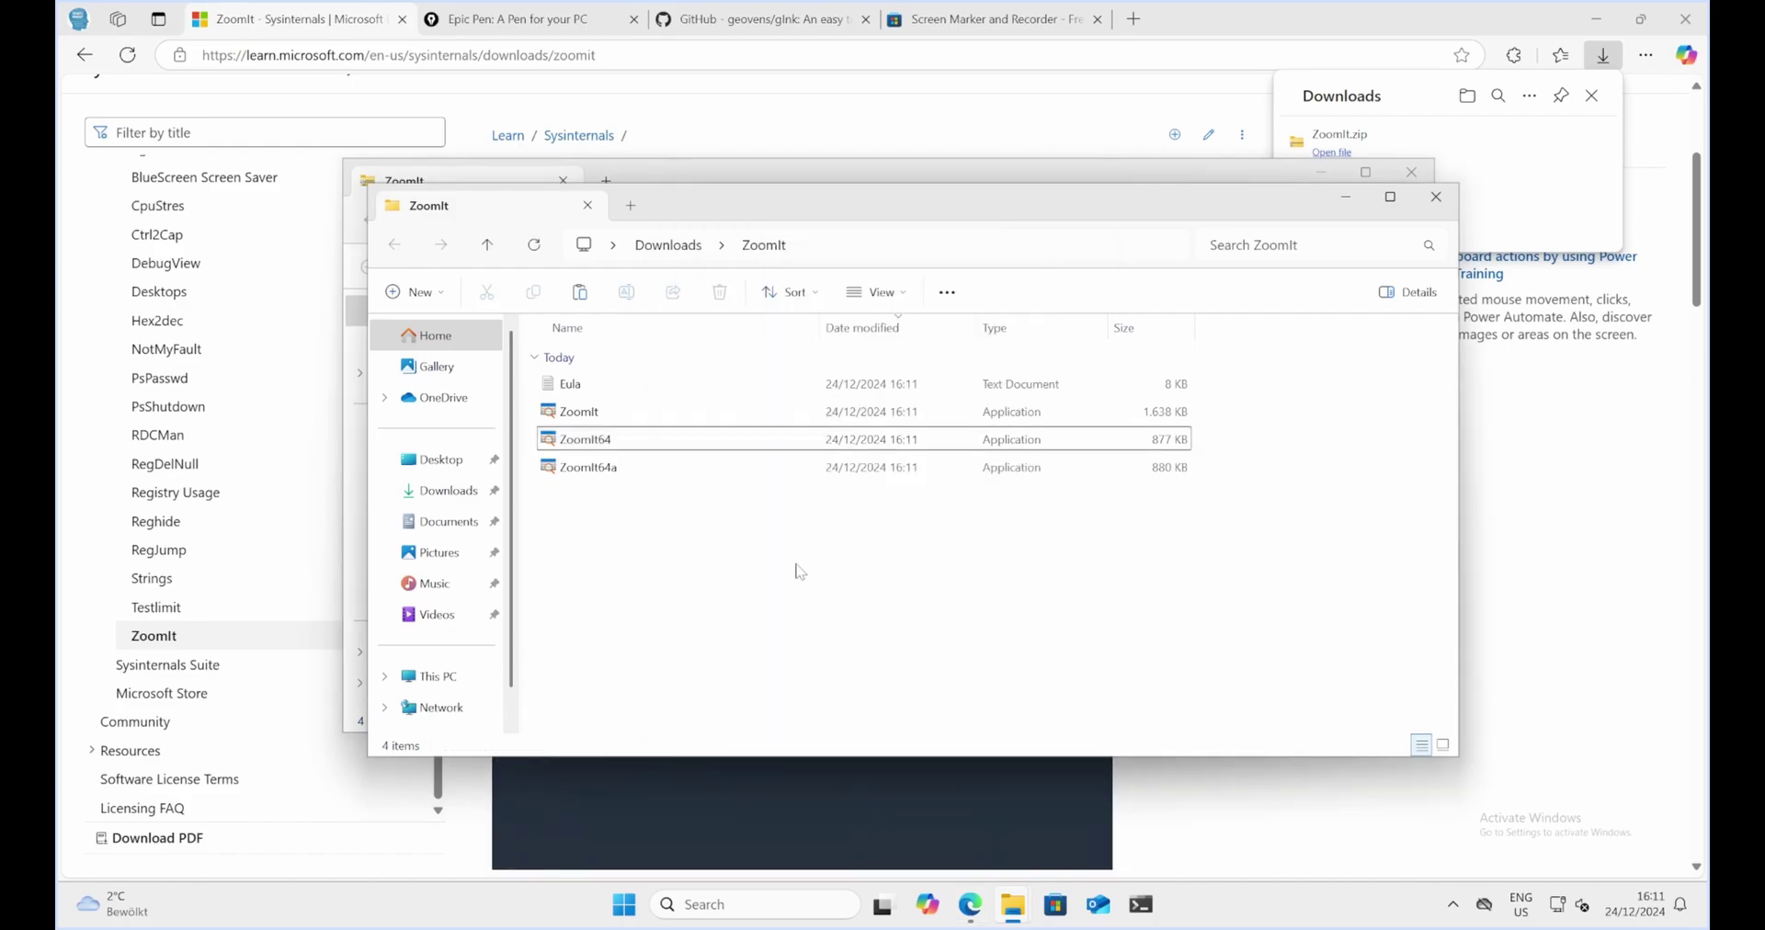
{"action": "left_click", "coordinate": [1346, 199]}
{"action": "left_click", "coordinate": [1320, 174]}
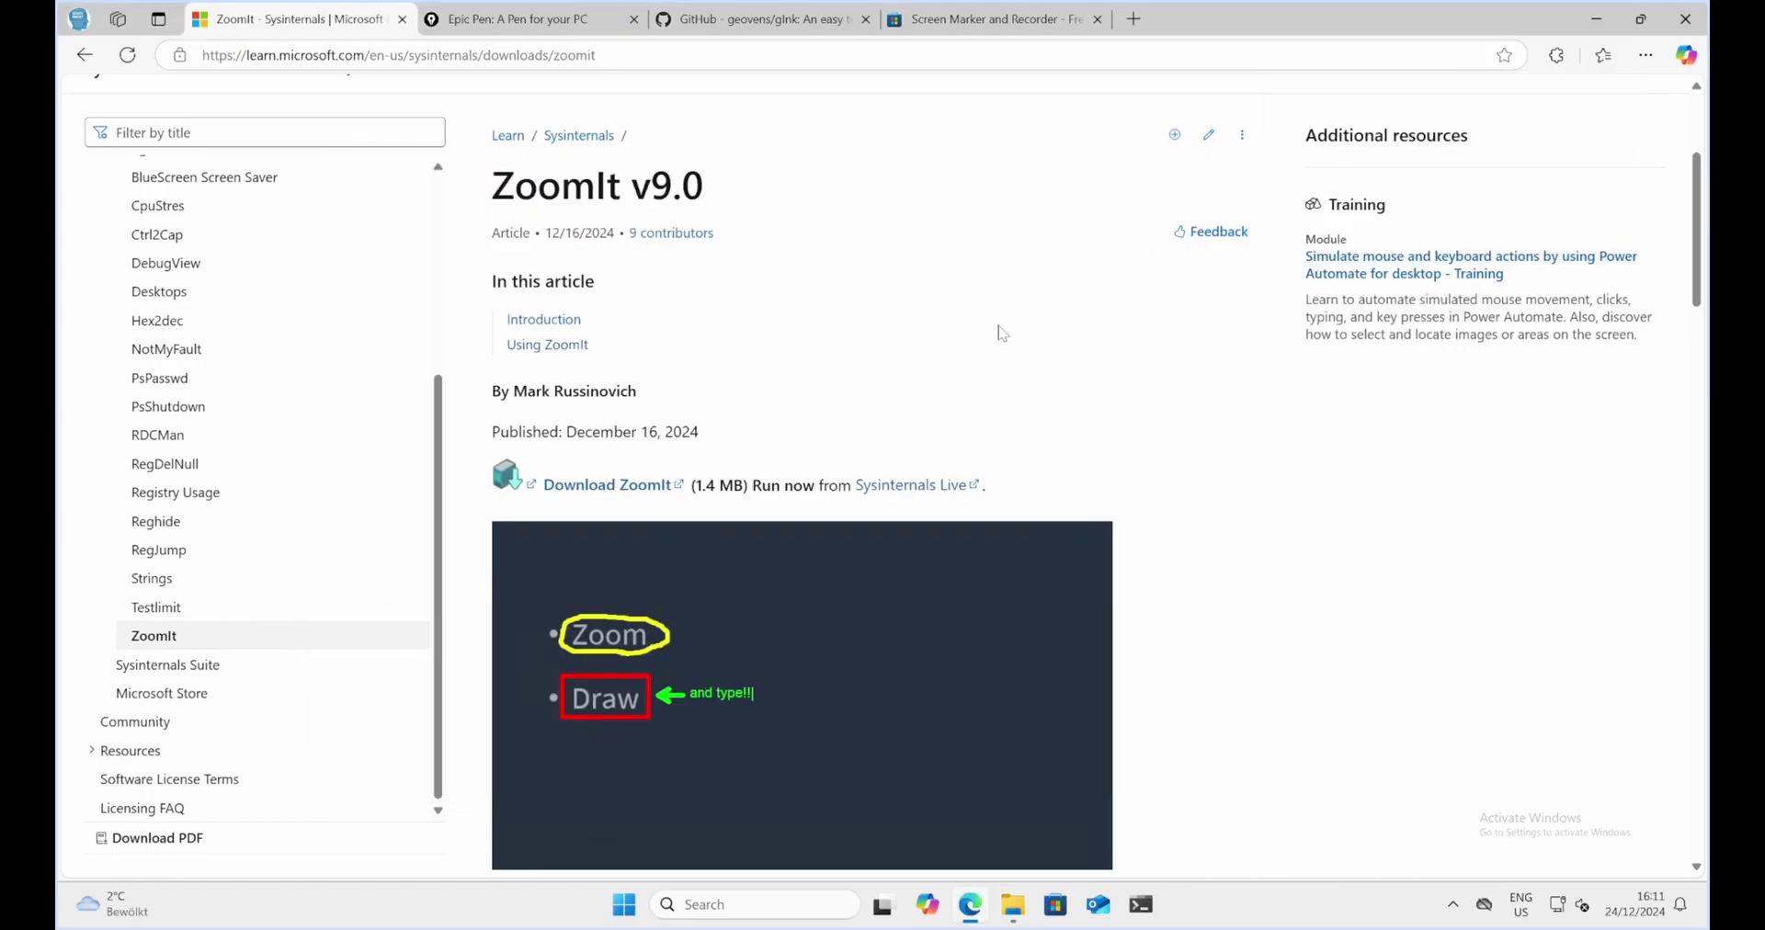
{"action": "key", "text": "ctrl+1"}
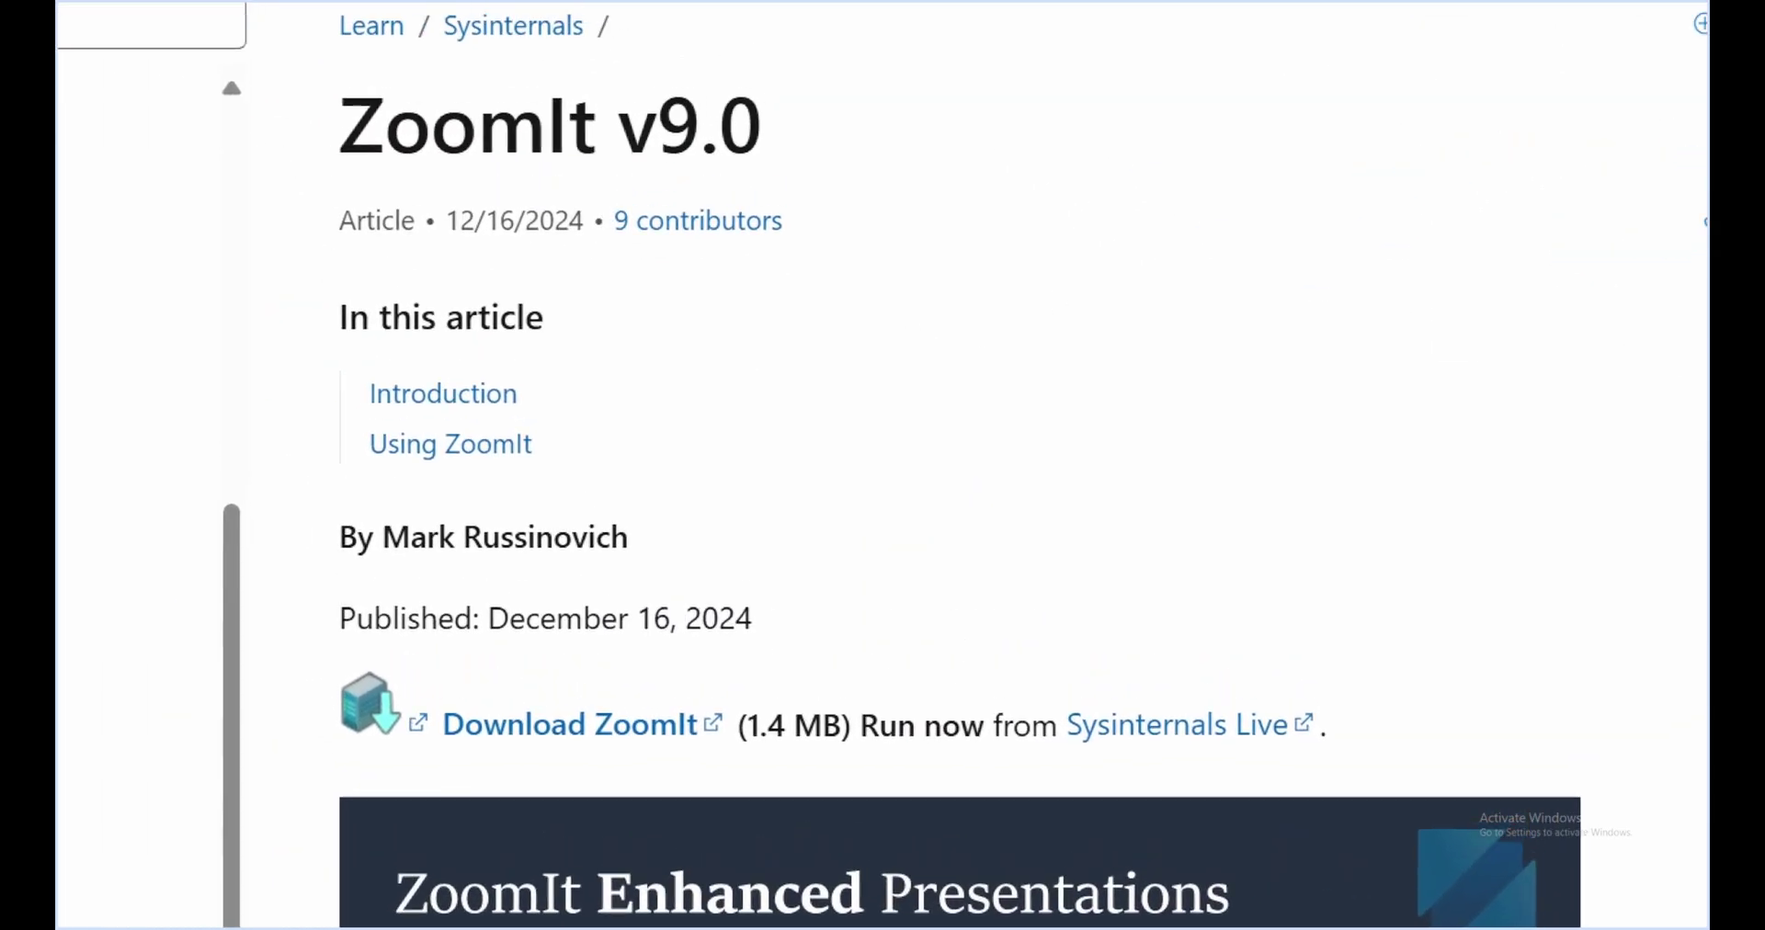
{"action": "left_click_drag", "start_coordinate": [280, 342], "coordinate": [633, 503]}
{"action": "key", "text": "Escape"}
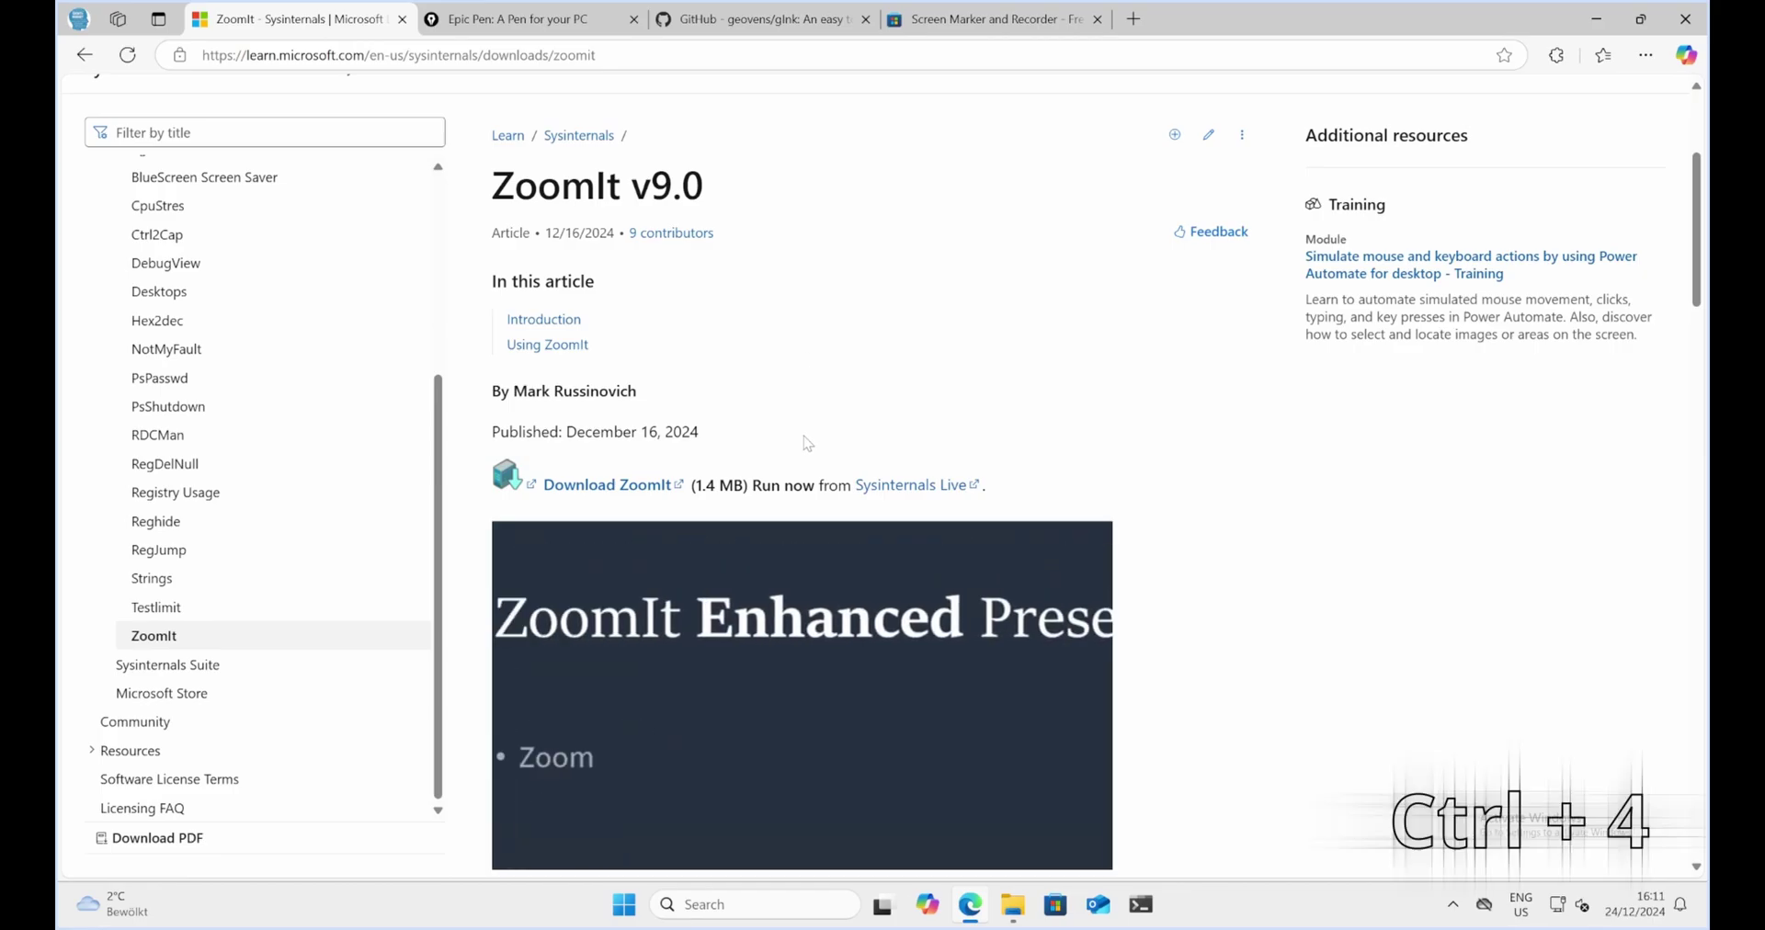
{"action": "left_click", "coordinate": [1452, 904]}
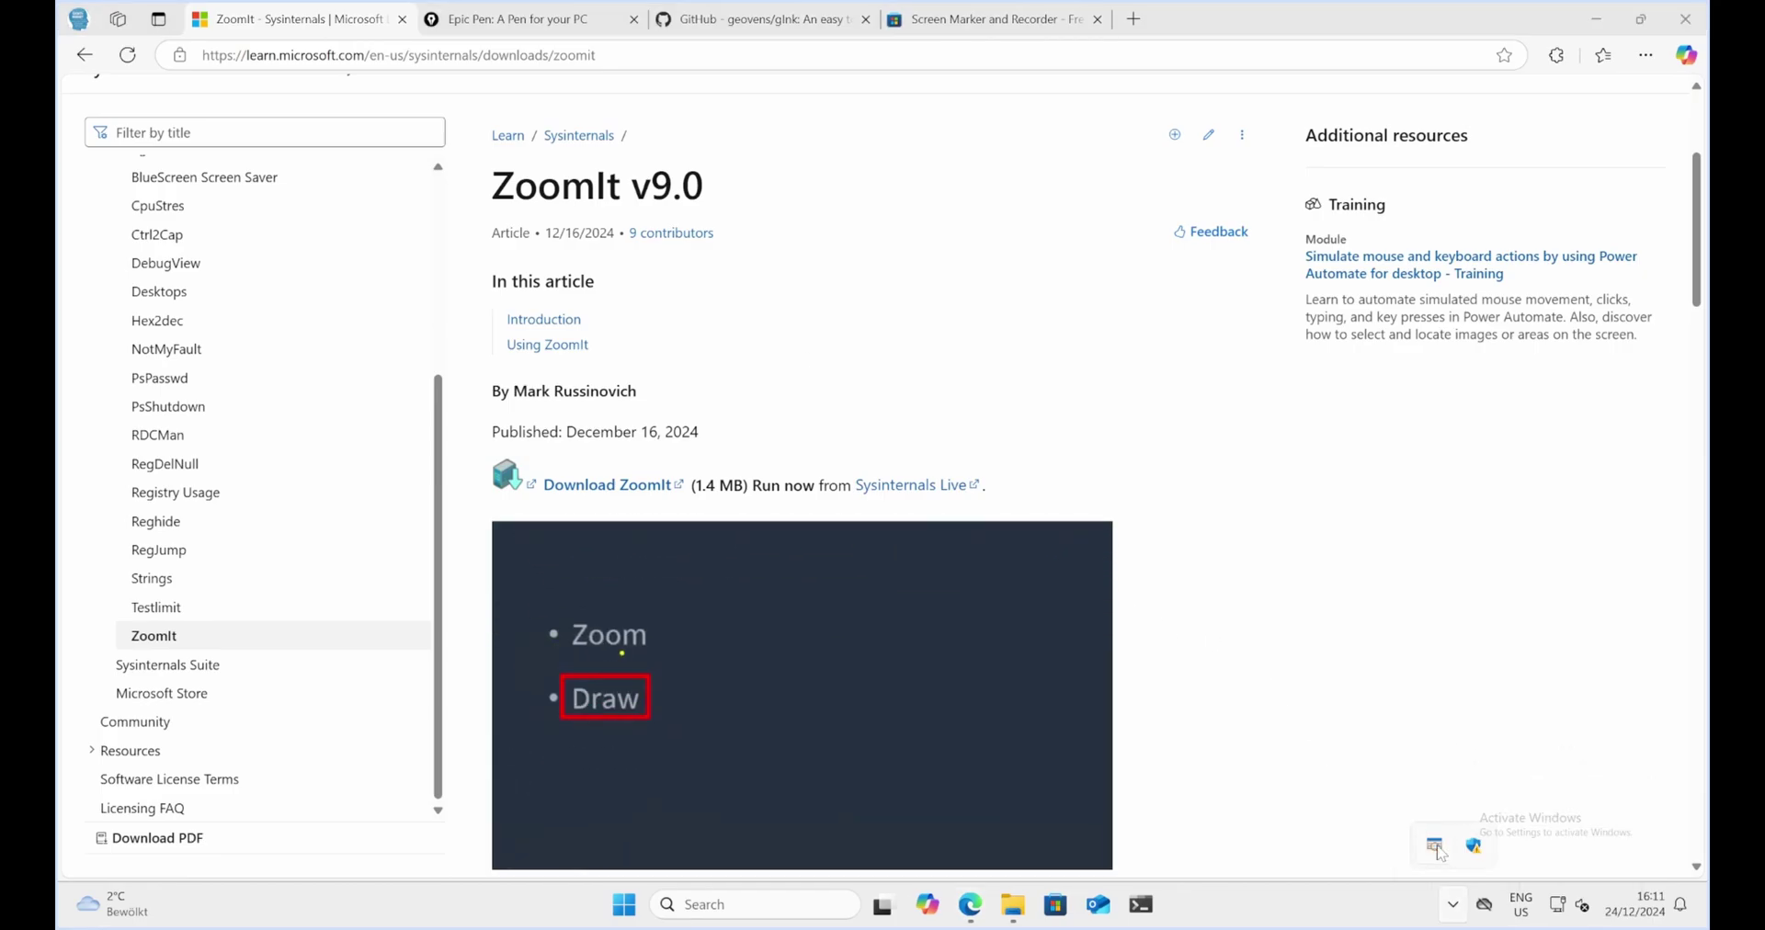
{"action": "right_click", "coordinate": [1472, 846]}
{"action": "left_click", "coordinate": [1492, 706]}
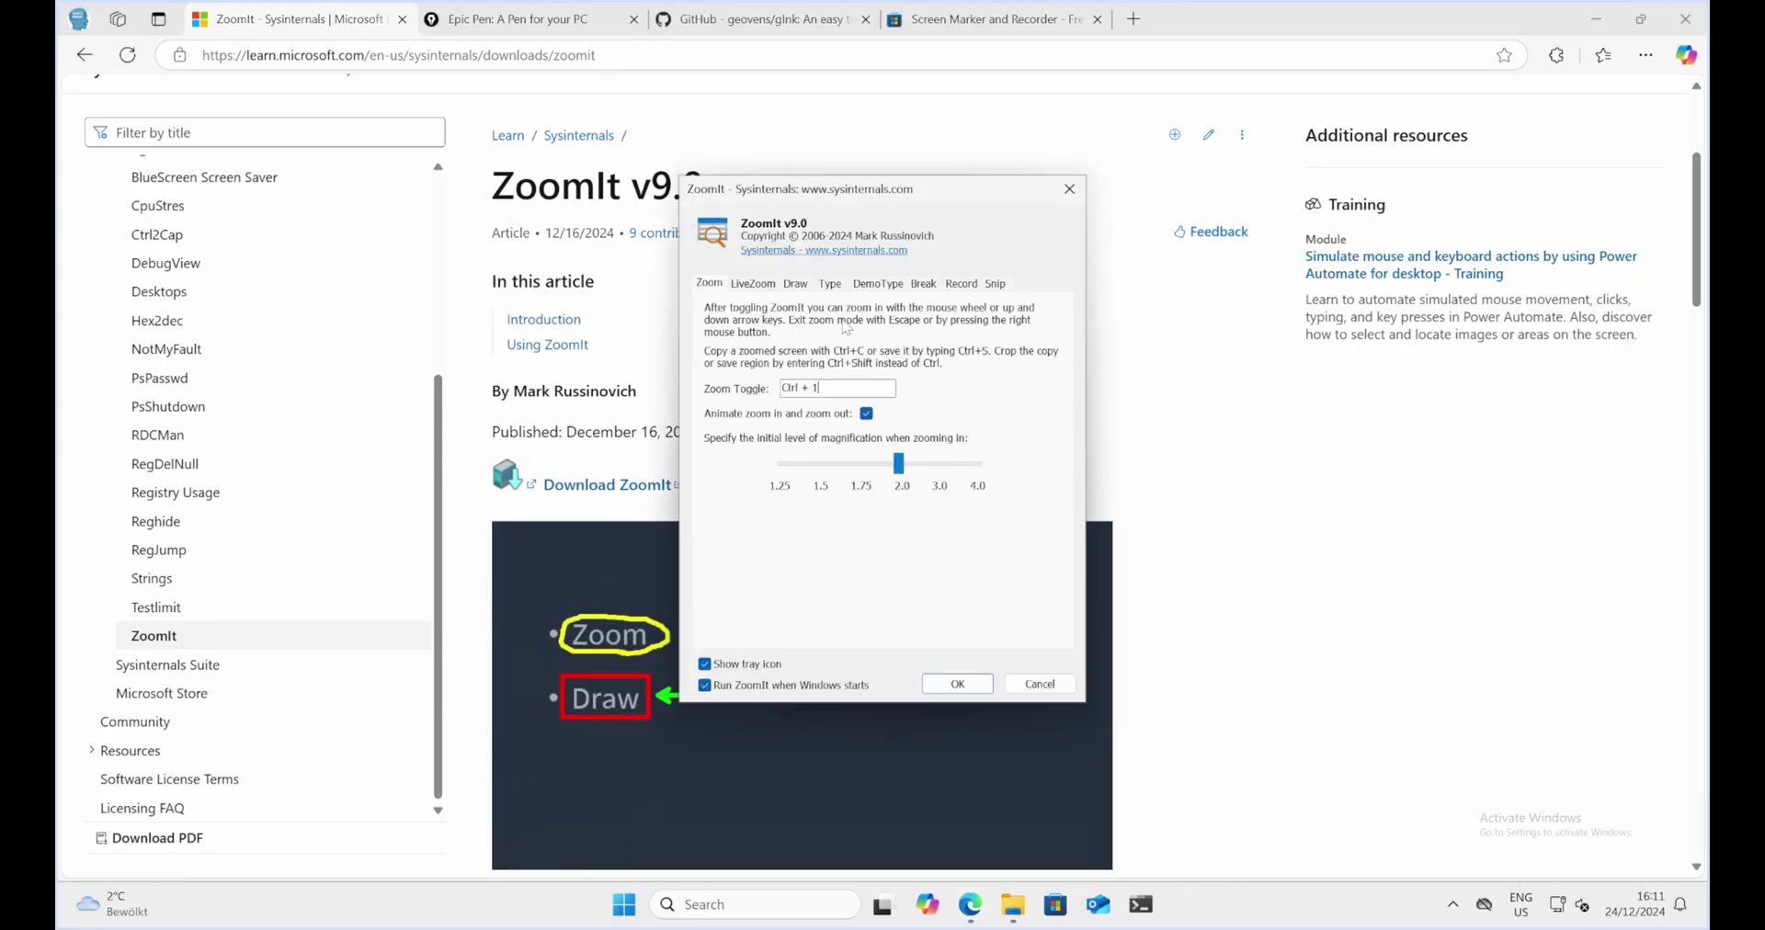
{"action": "left_click", "coordinate": [795, 284]}
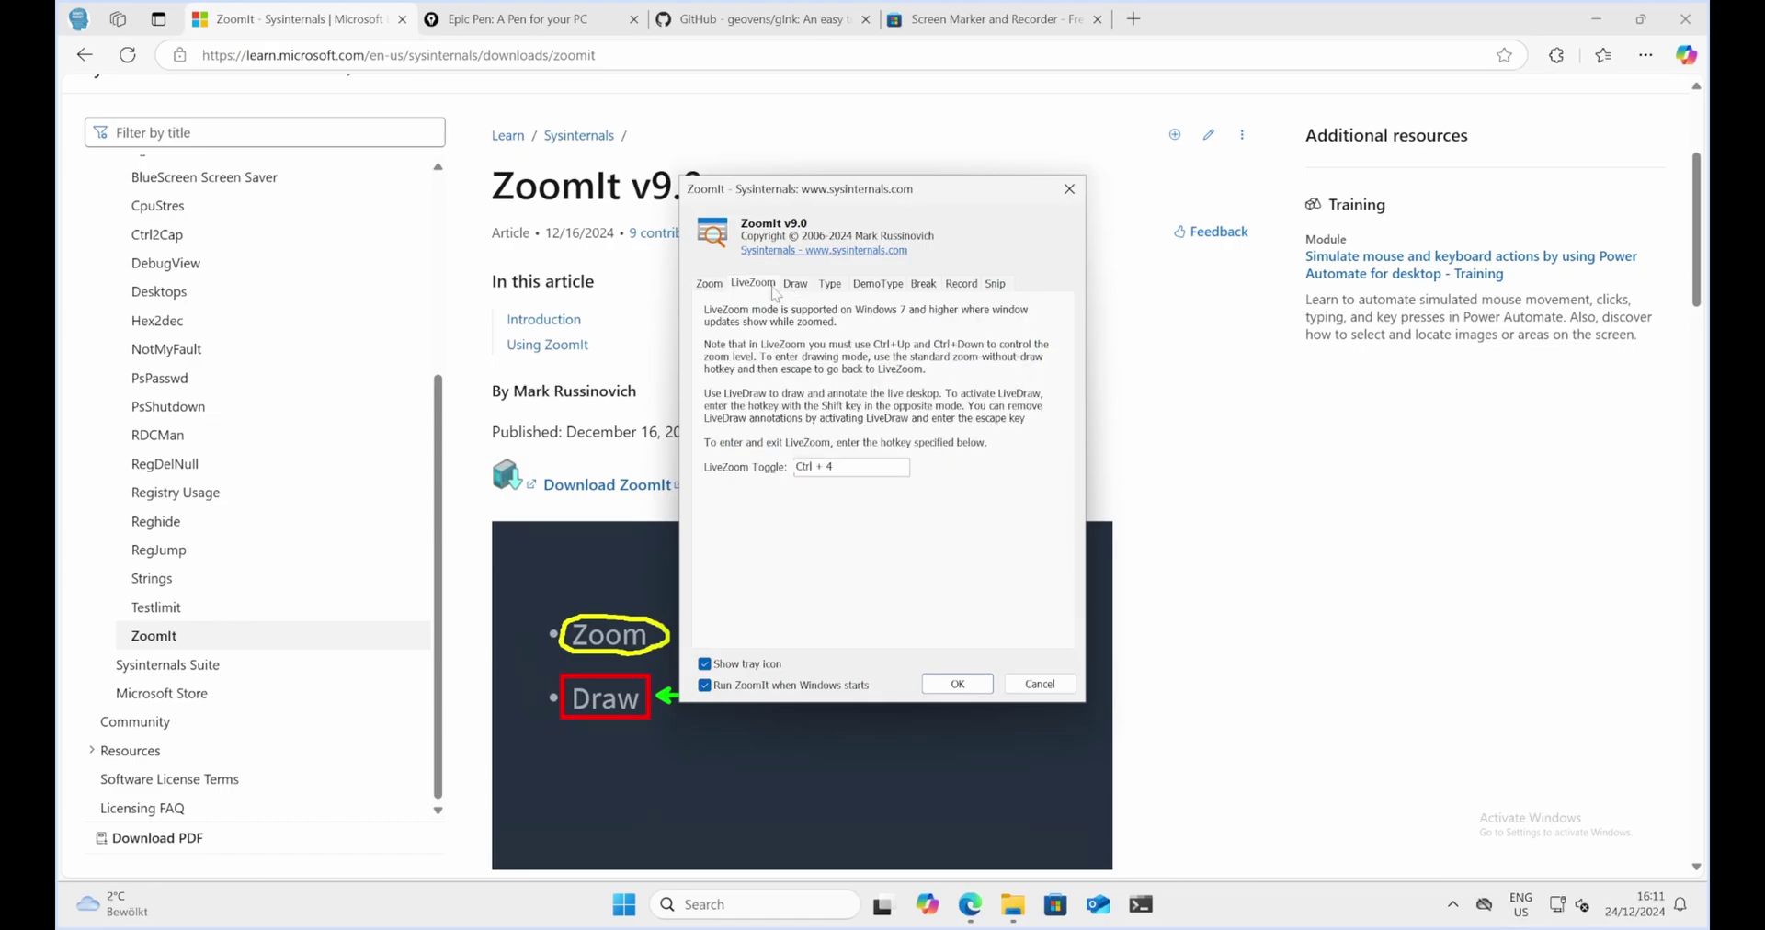
{"action": "left_click", "coordinate": [923, 284]}
{"action": "left_click", "coordinate": [961, 284]}
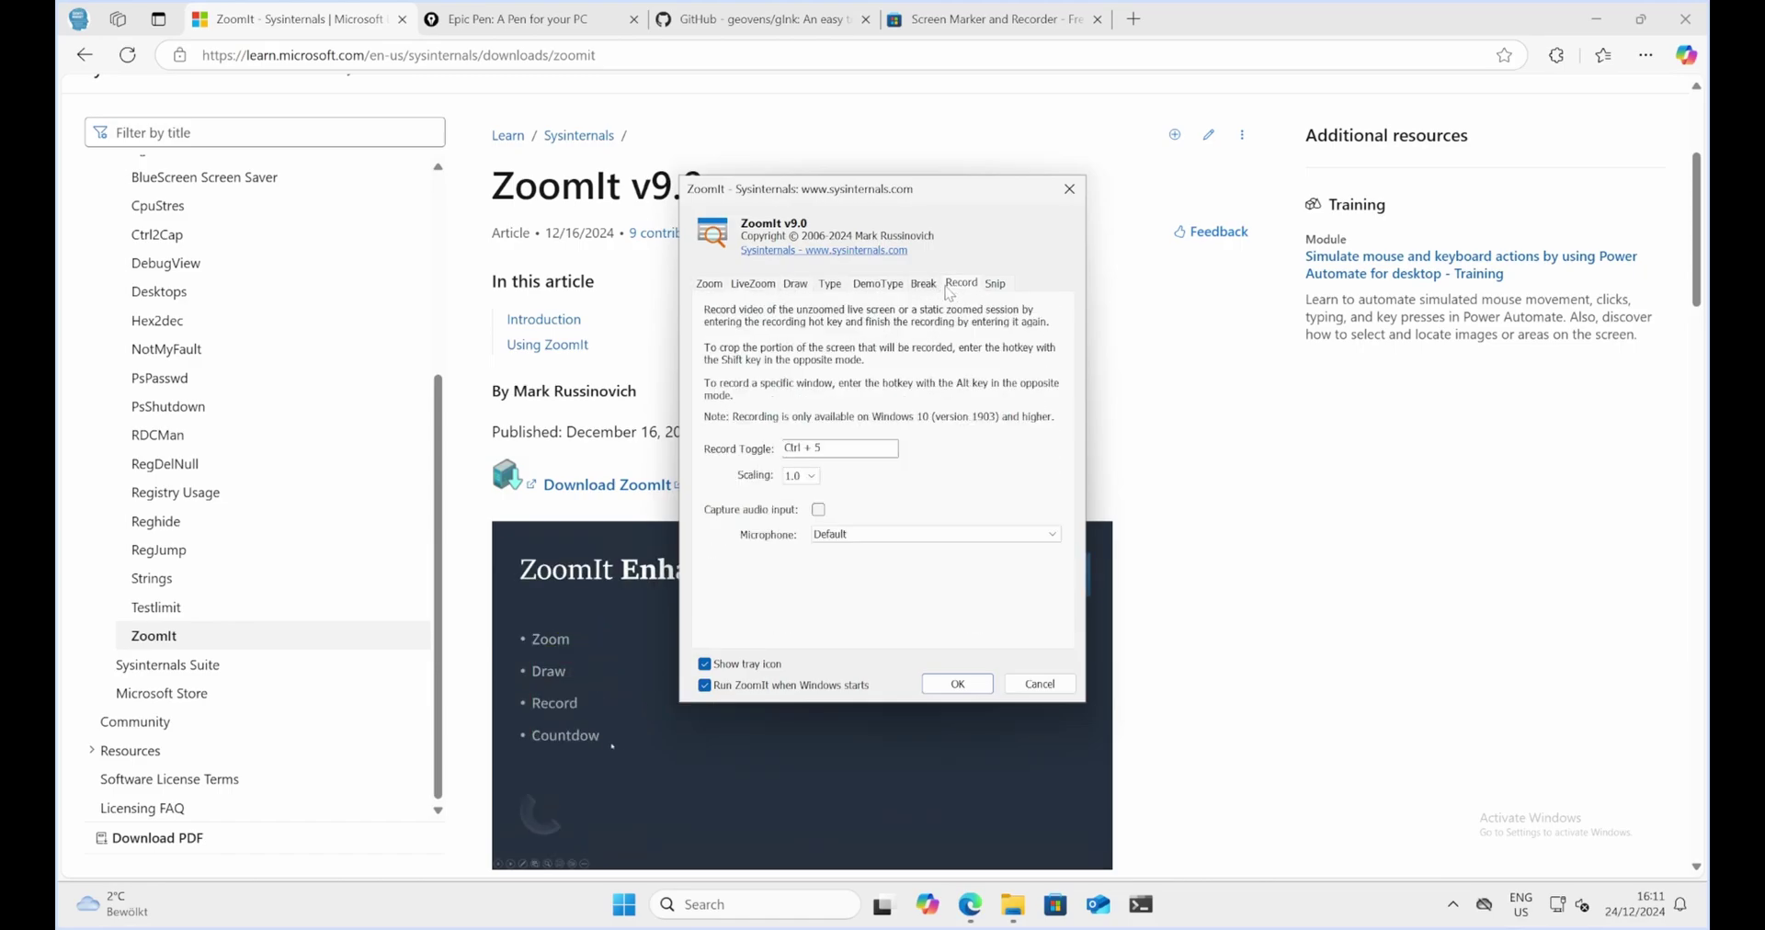
{"action": "left_click", "coordinate": [790, 287]}
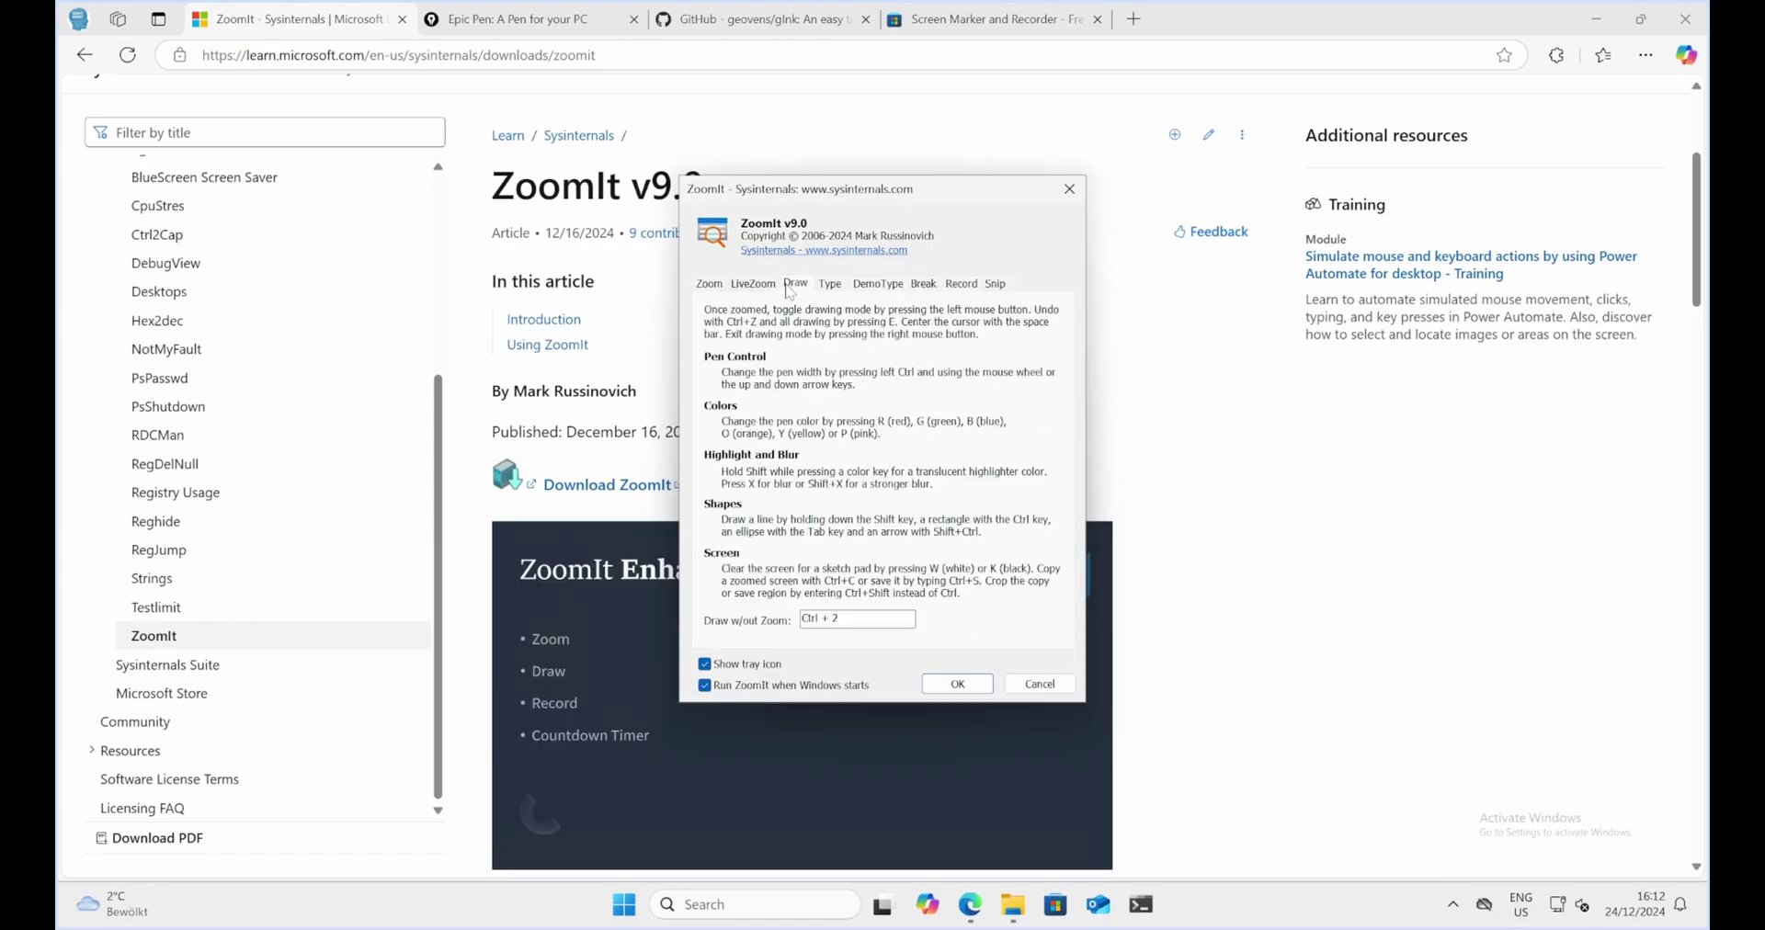
{"action": "left_click", "coordinate": [761, 287]}
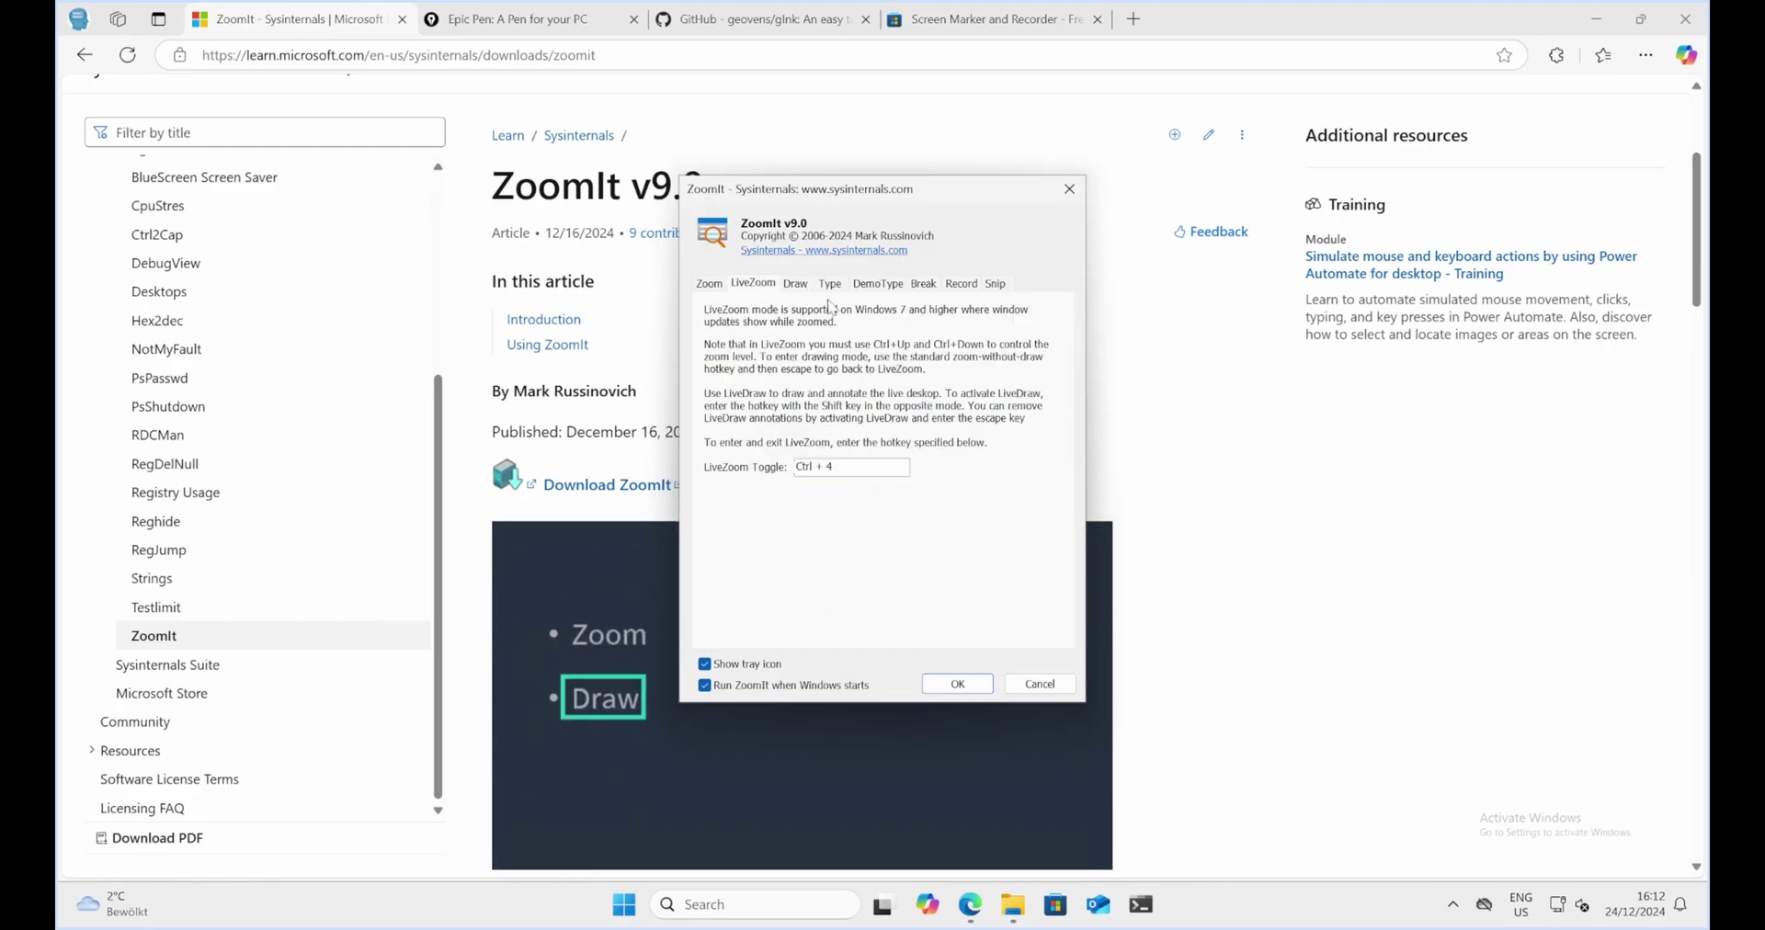
{"action": "left_click", "coordinate": [1069, 191]}
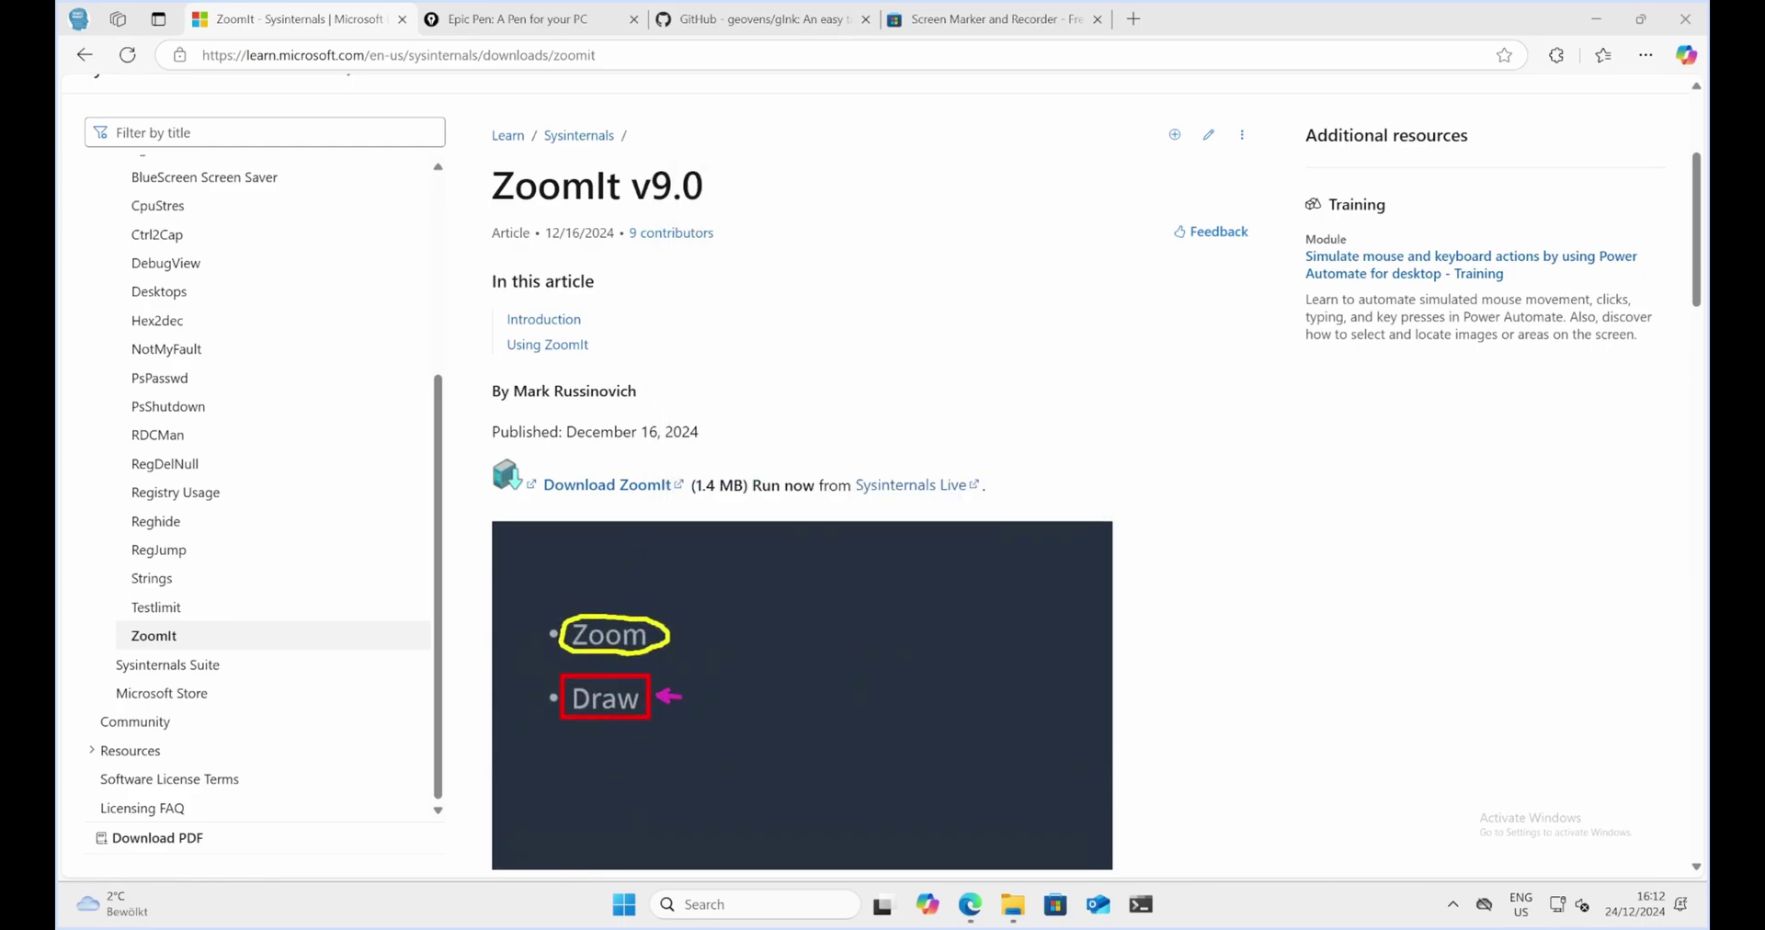
Select the article text from 'In this article' to the publish date, then dismiss the context menu.
{"action": "left_click_drag", "start_coordinate": [493, 276], "coordinate": [699, 432]}
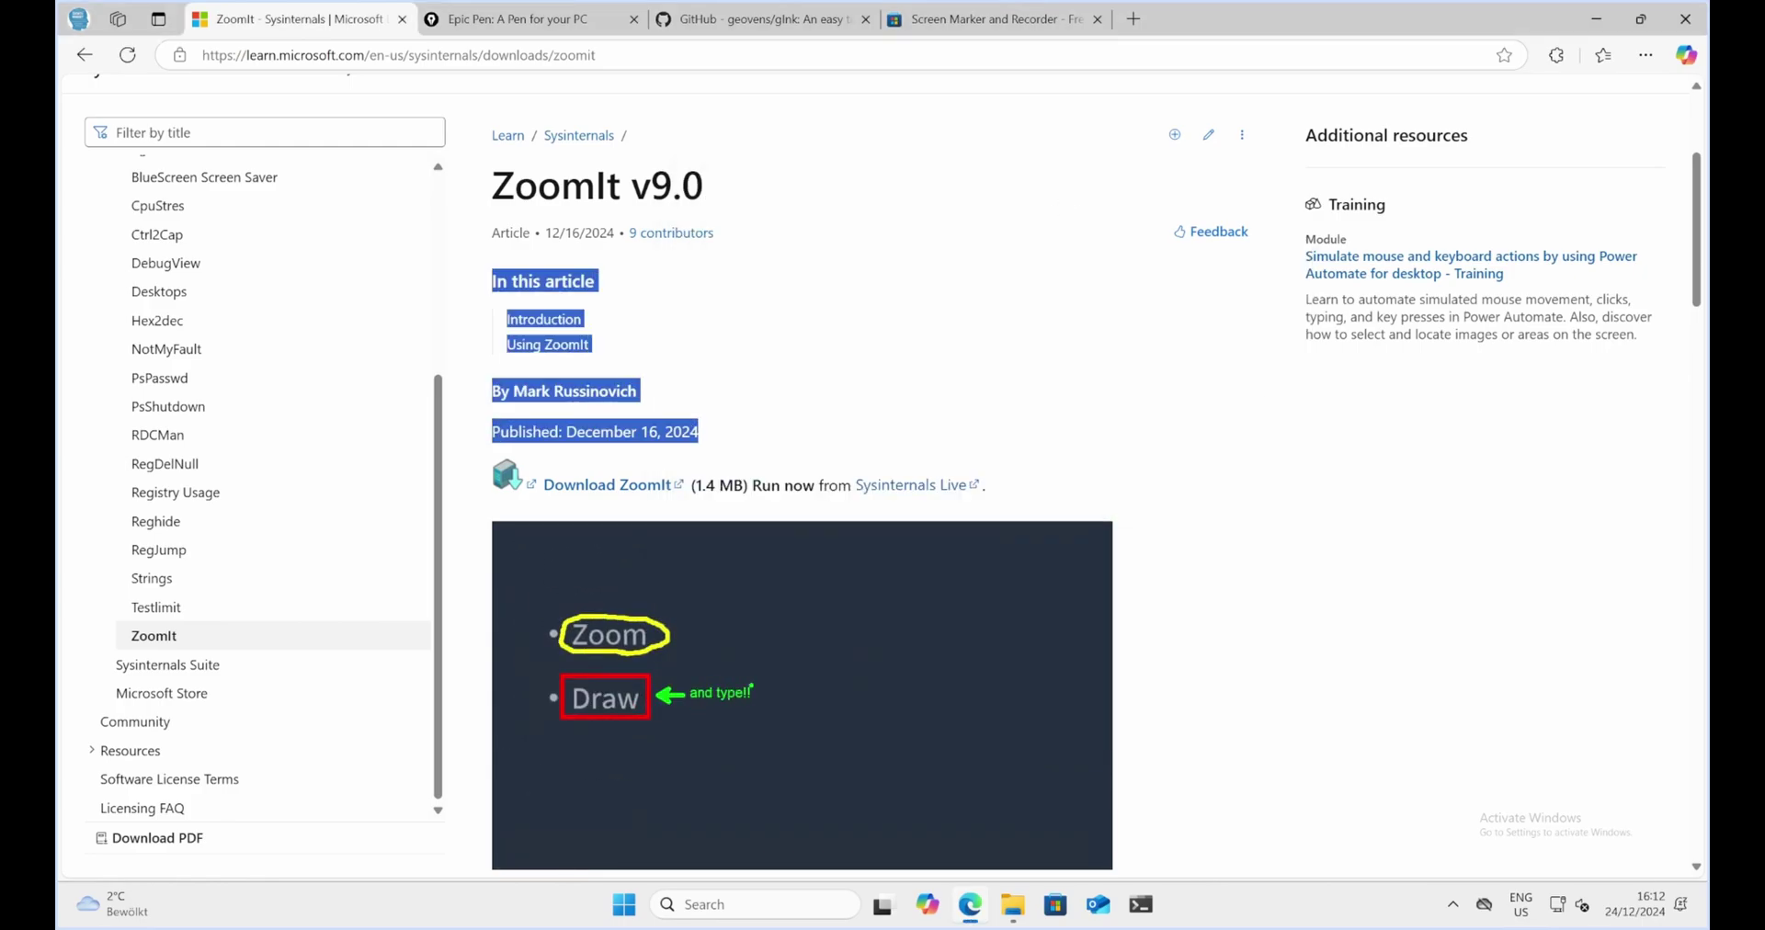
{"action": "right_click", "coordinate": [953, 276]}
{"action": "left_click", "coordinate": [984, 293]}
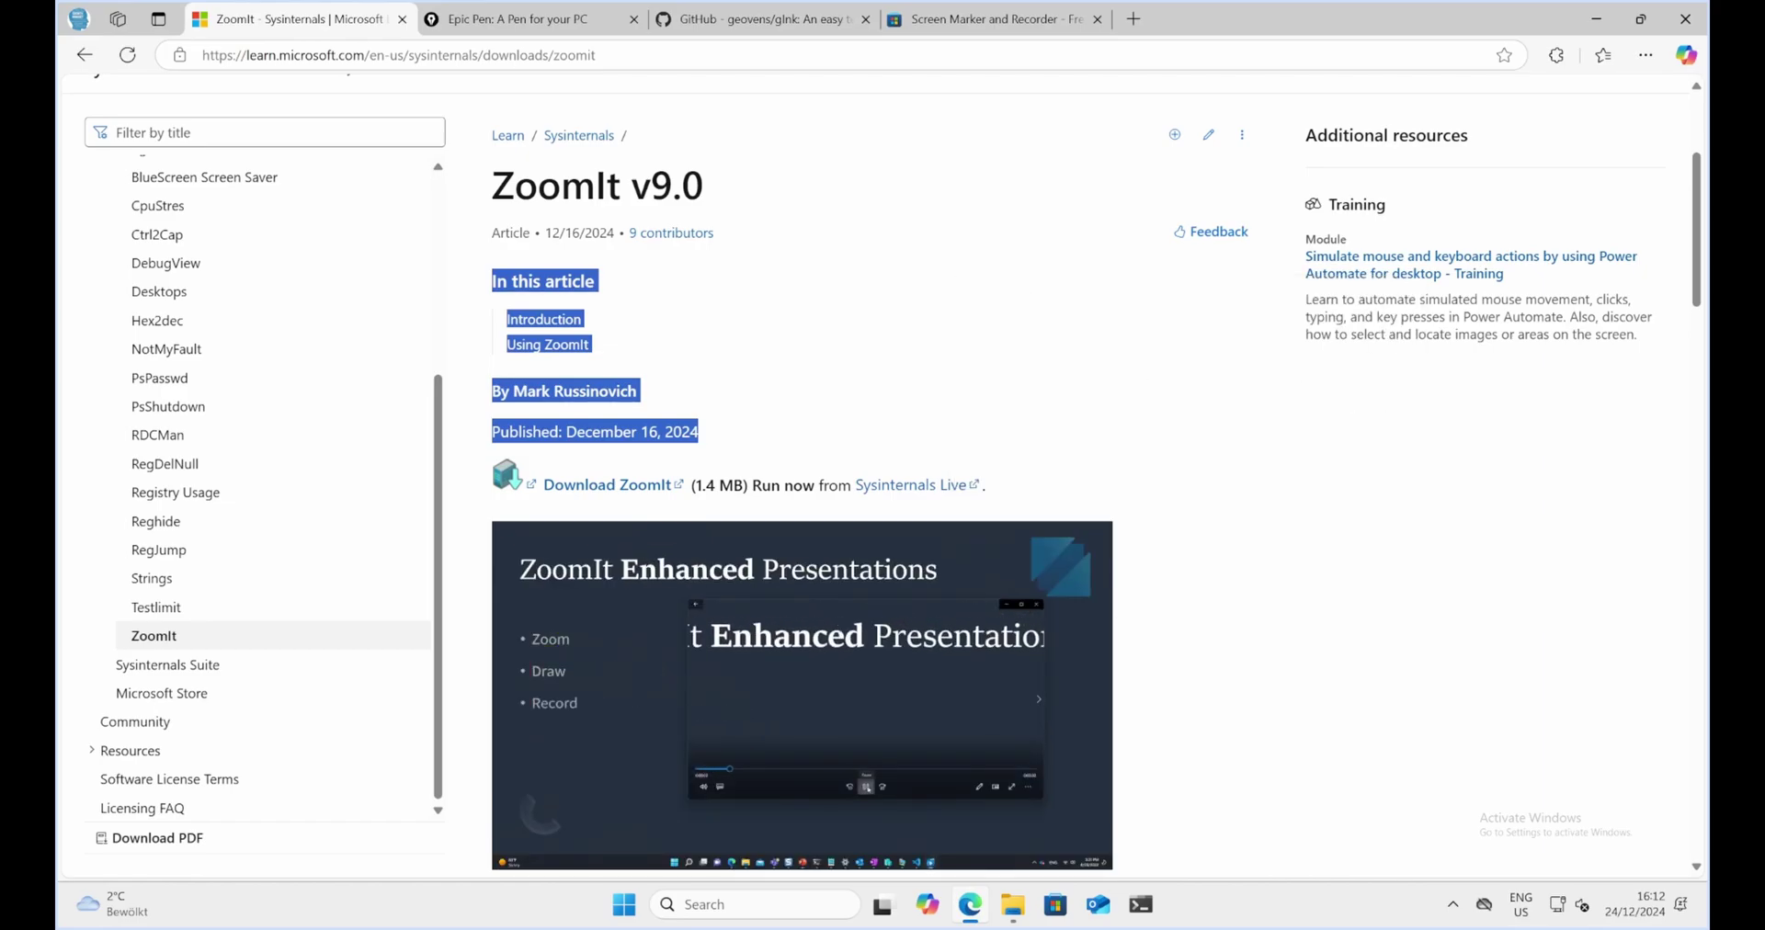
Box the ZoomIt v9.0 title in red without zooming, clear it, and start the one-minute break timer.
{"action": "left_click_drag", "start_coordinate": [479, 163], "coordinate": [740, 248]}
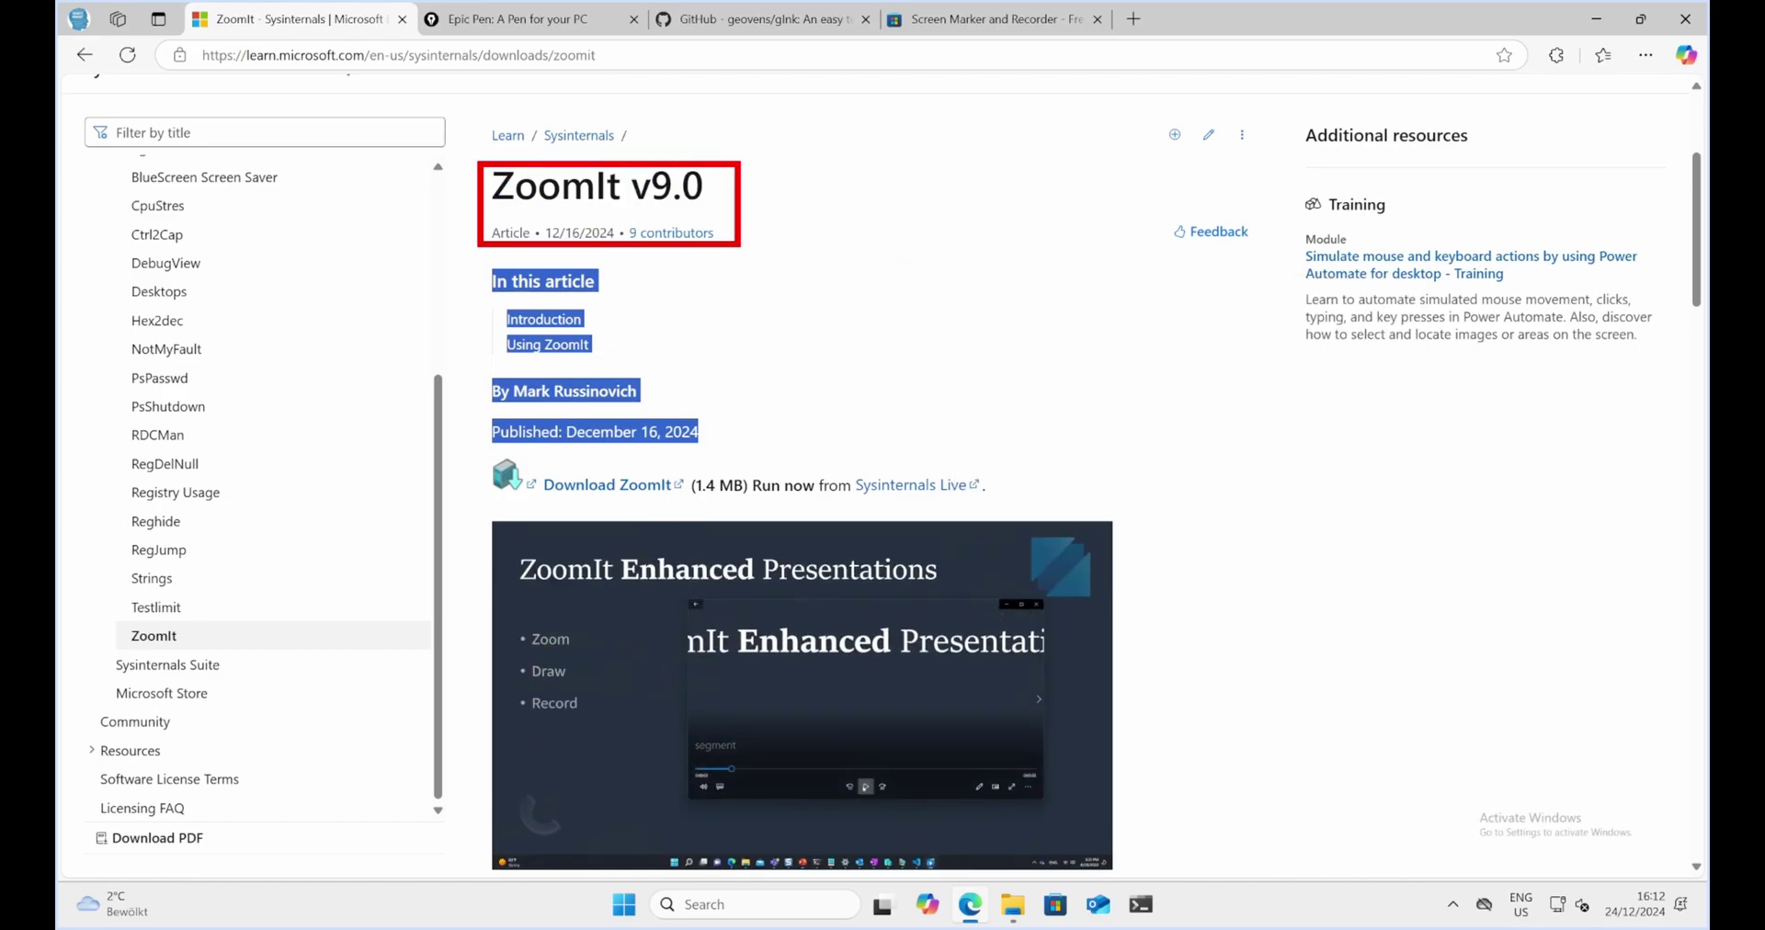
{"action": "key", "text": "Escape"}
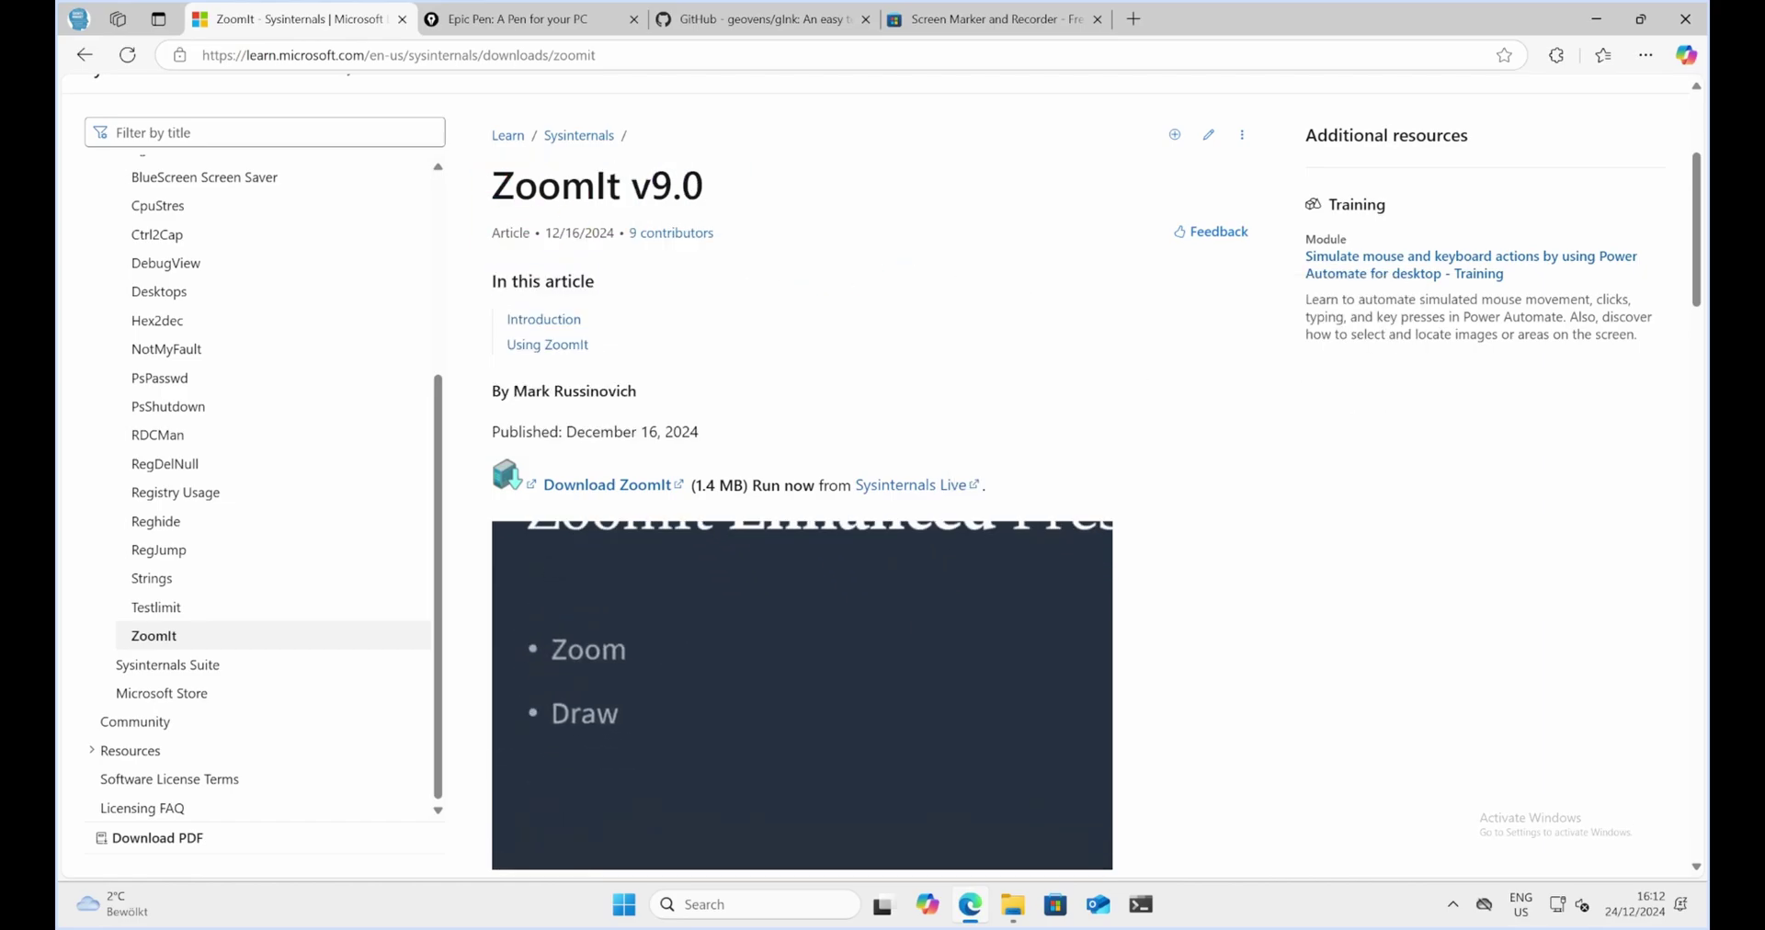
{"action": "key", "text": "ctrl+2"}
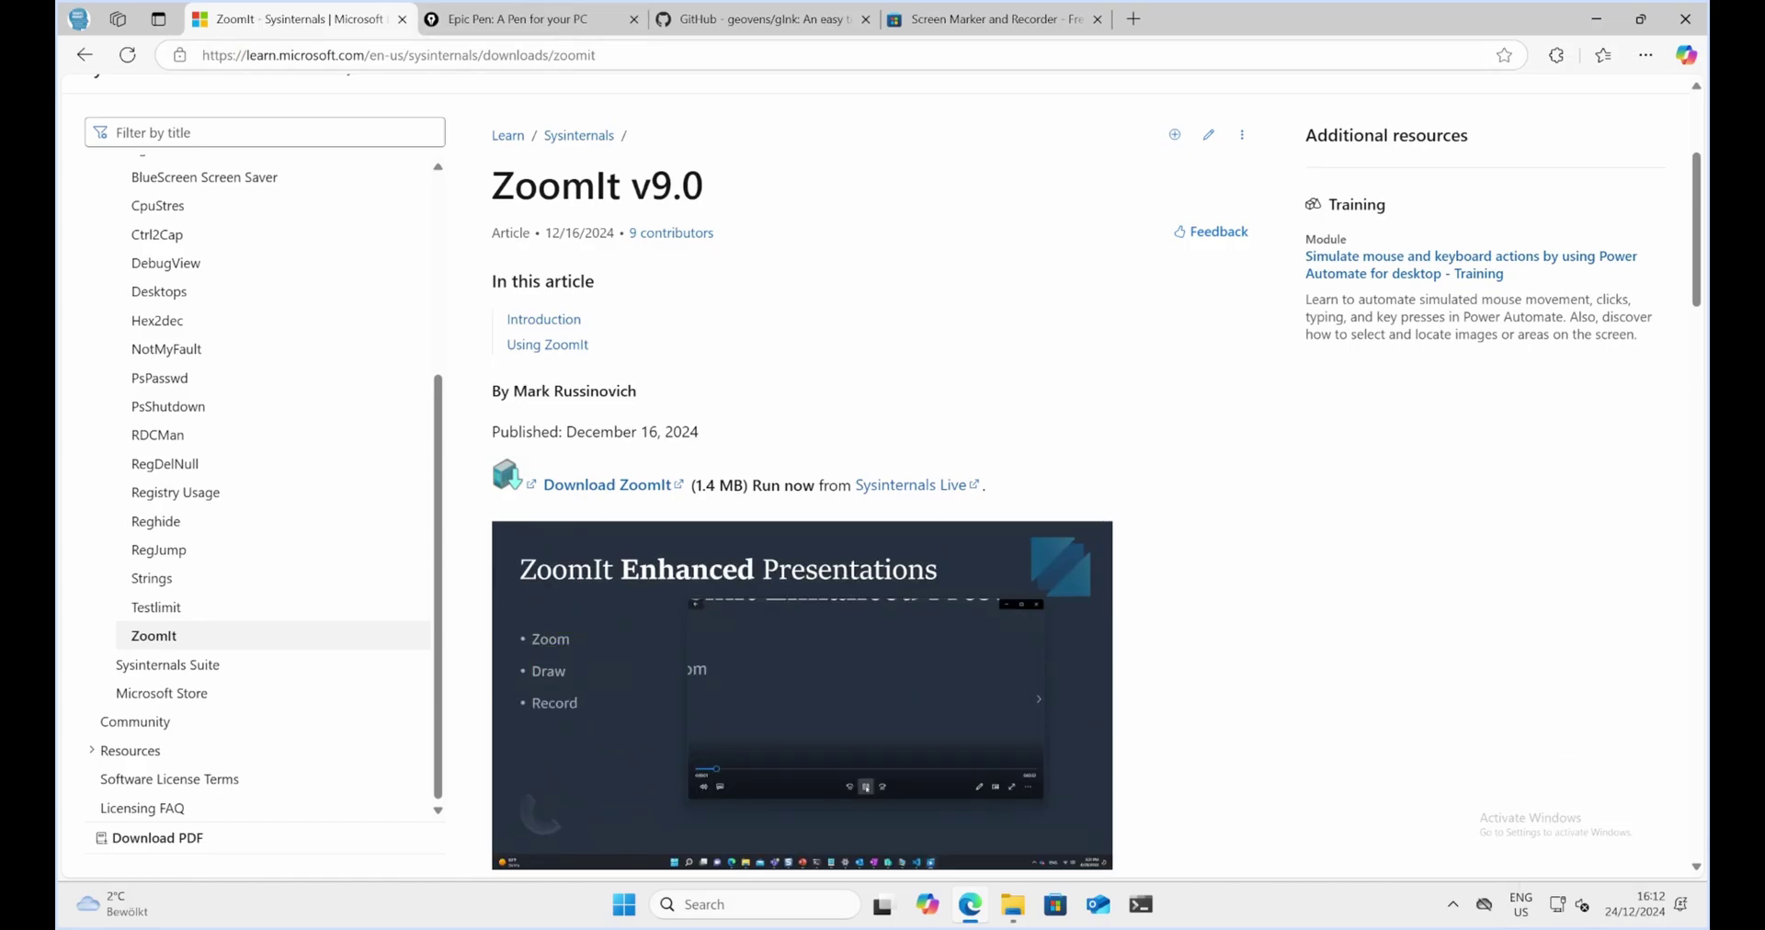
{"action": "key", "text": "ctrl+3"}
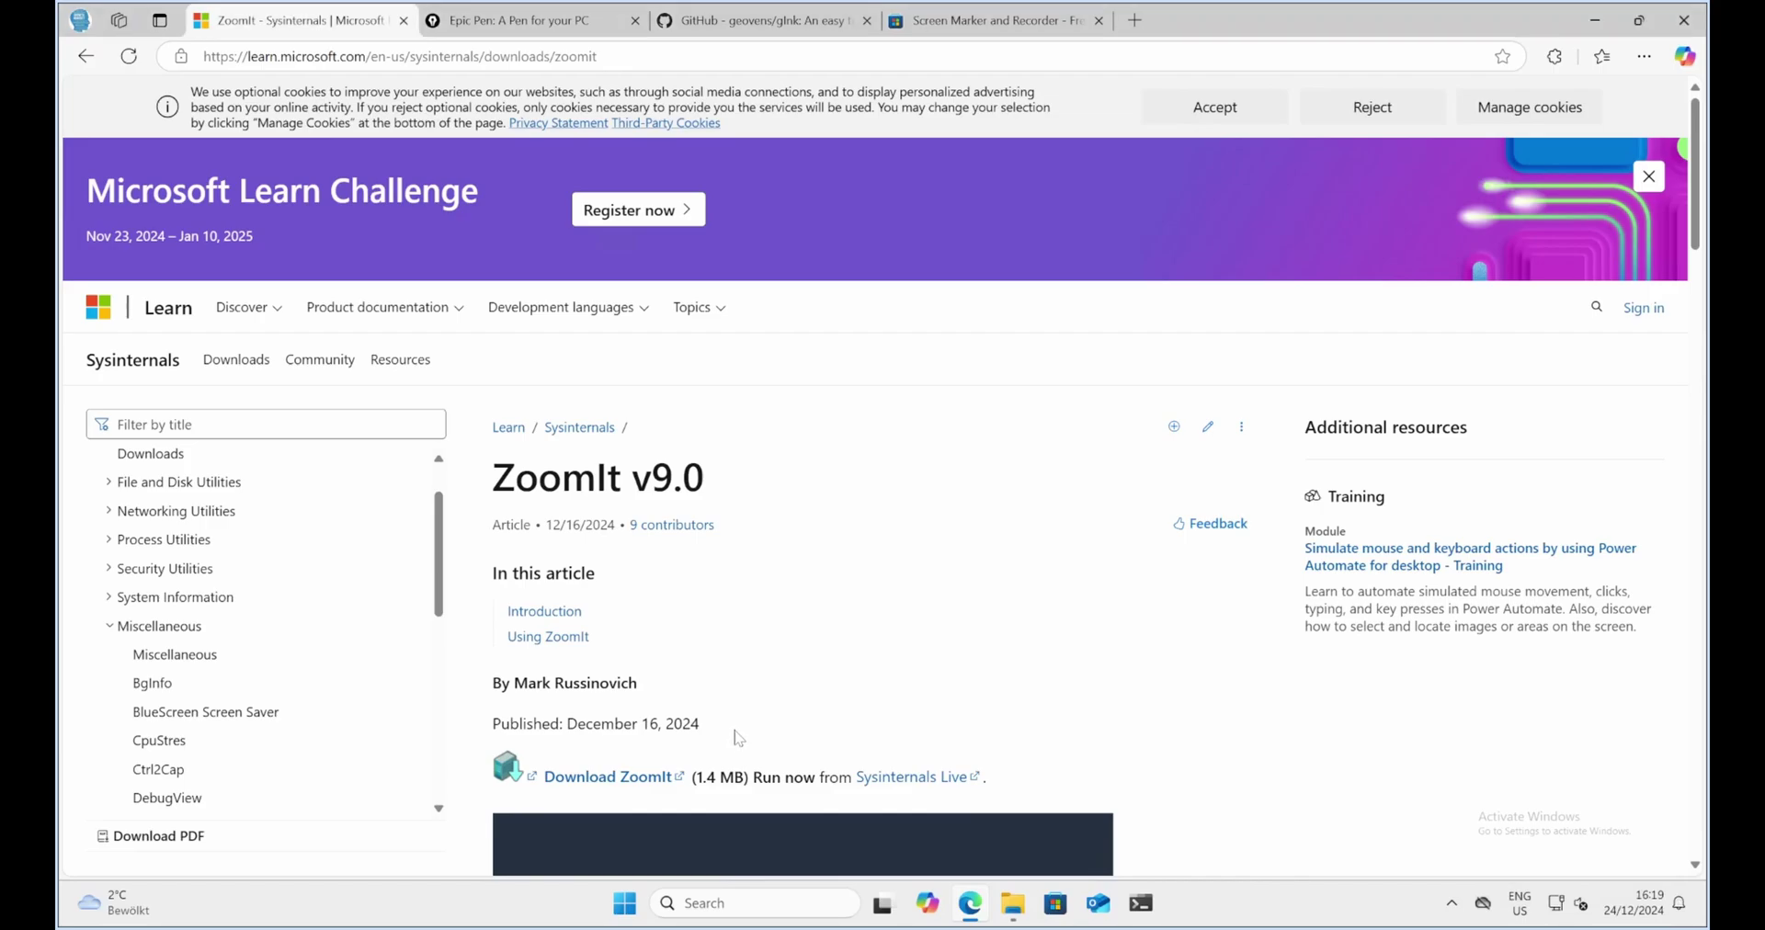
Open ZoomIt Options from the tray and view the Draw, Type and DemoType tabs.
{"action": "left_click", "coordinate": [1452, 903]}
{"action": "right_click", "coordinate": [1433, 844]}
{"action": "left_click", "coordinate": [1471, 704]}
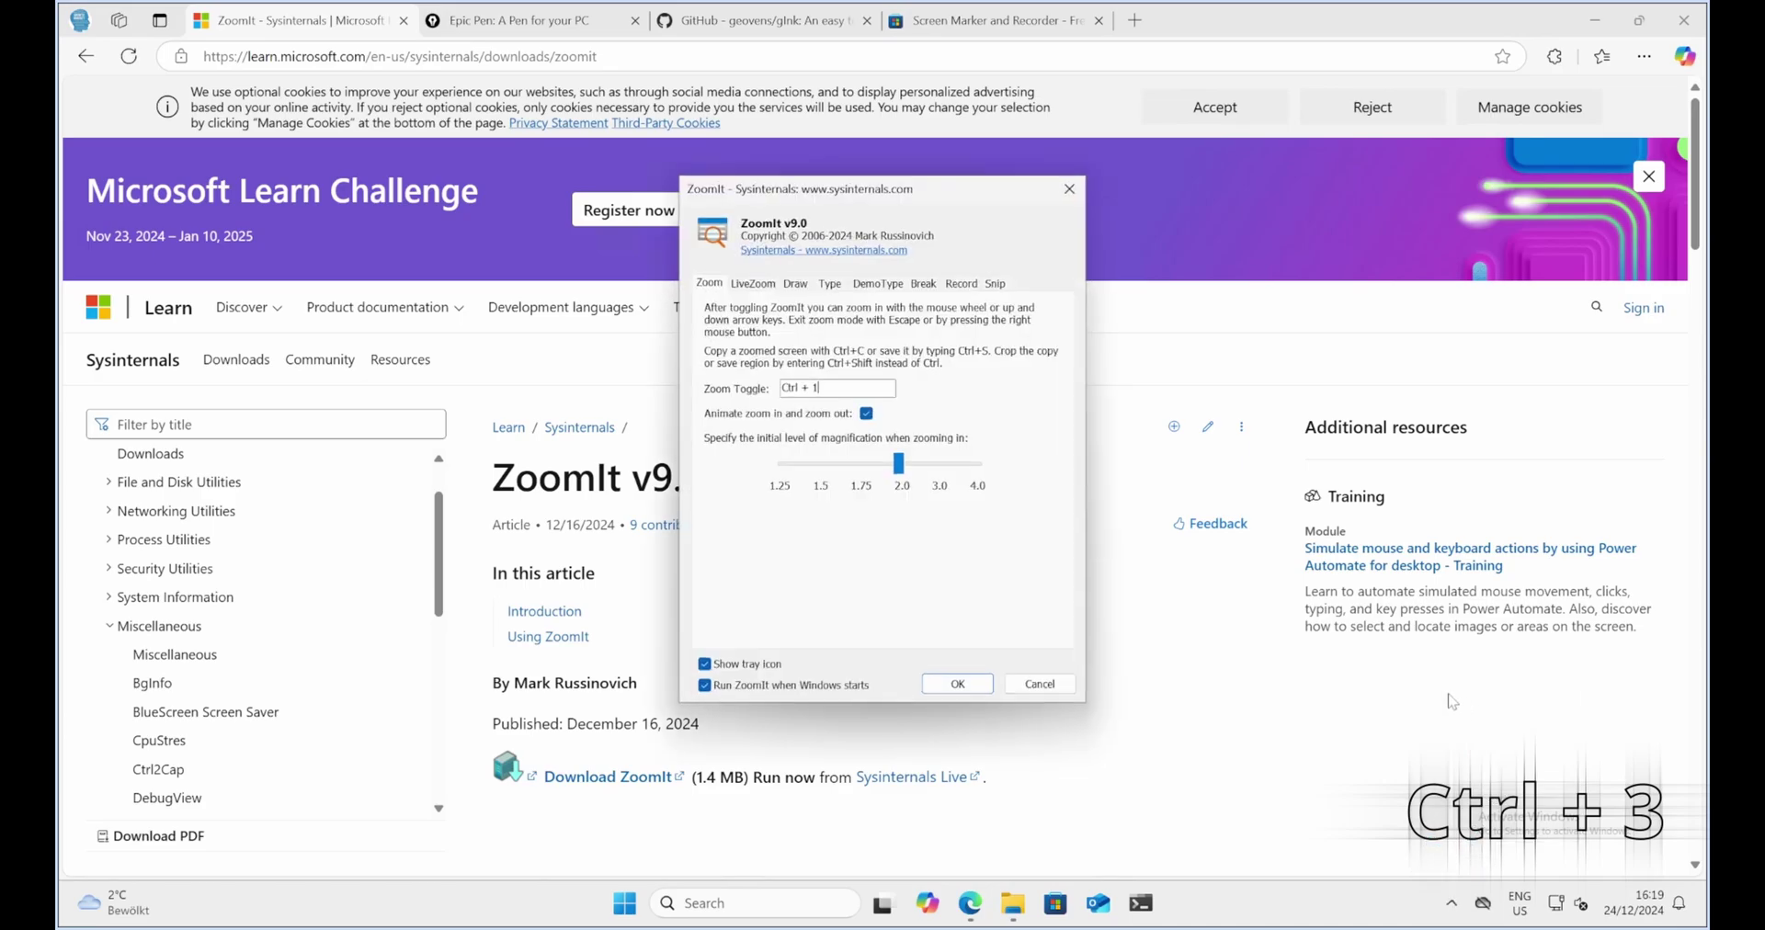
{"action": "left_click", "coordinate": [796, 284]}
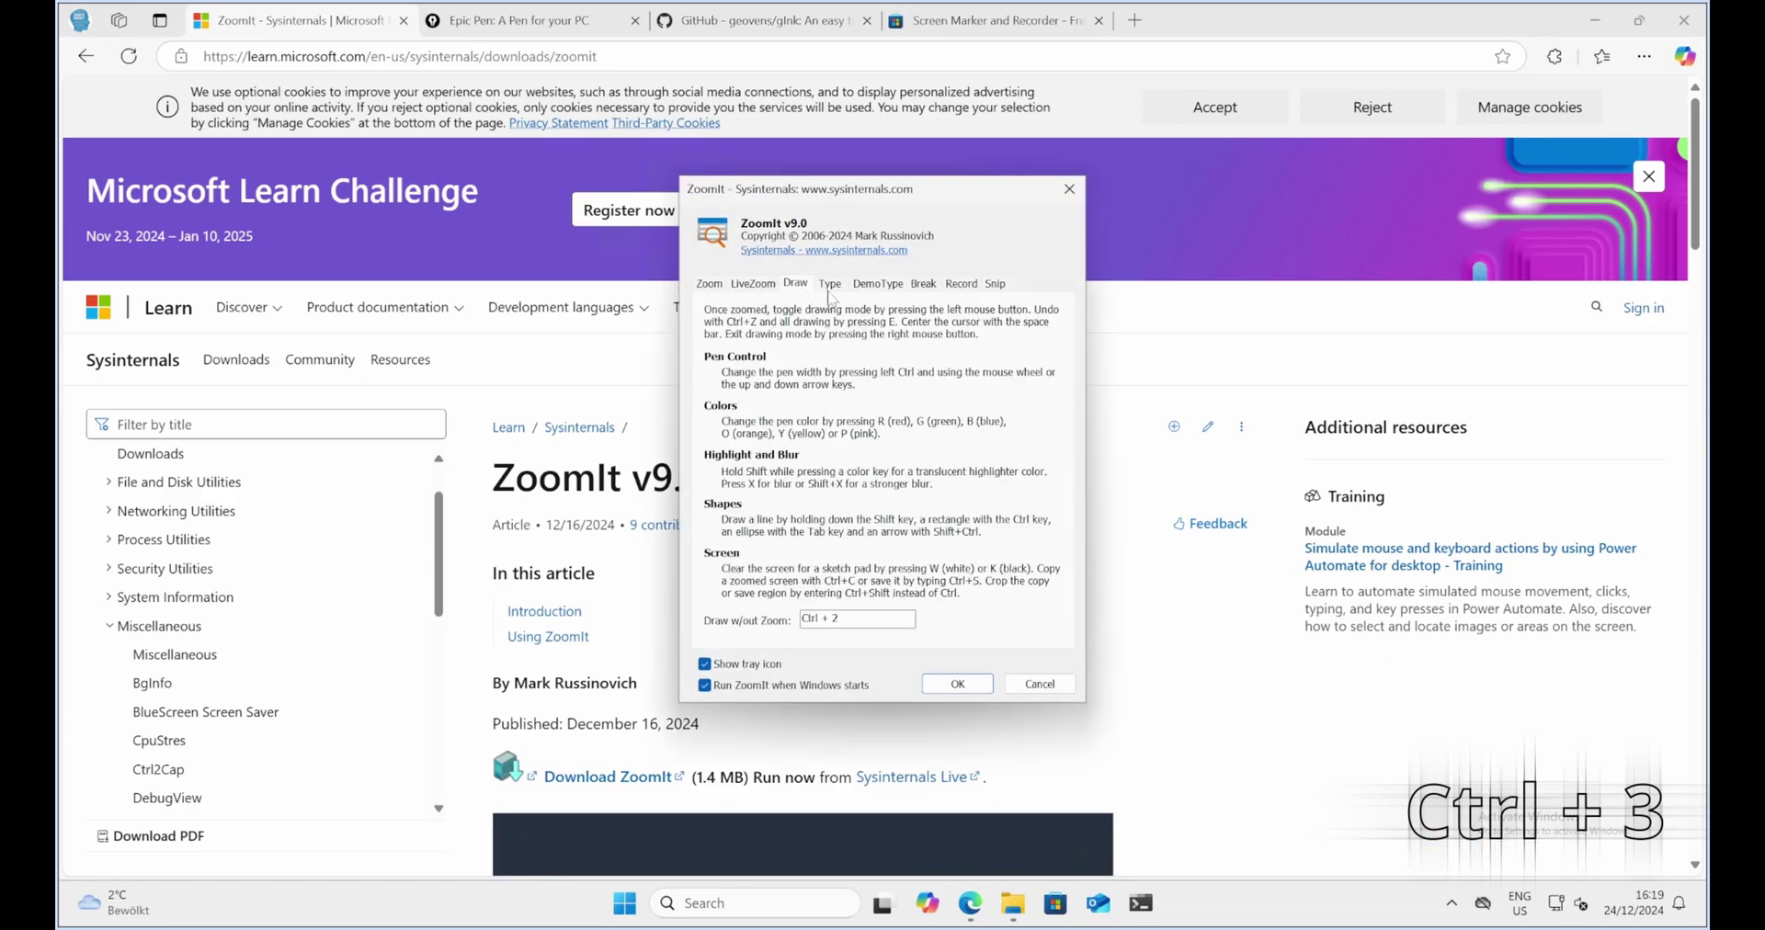
{"action": "left_click", "coordinate": [830, 285]}
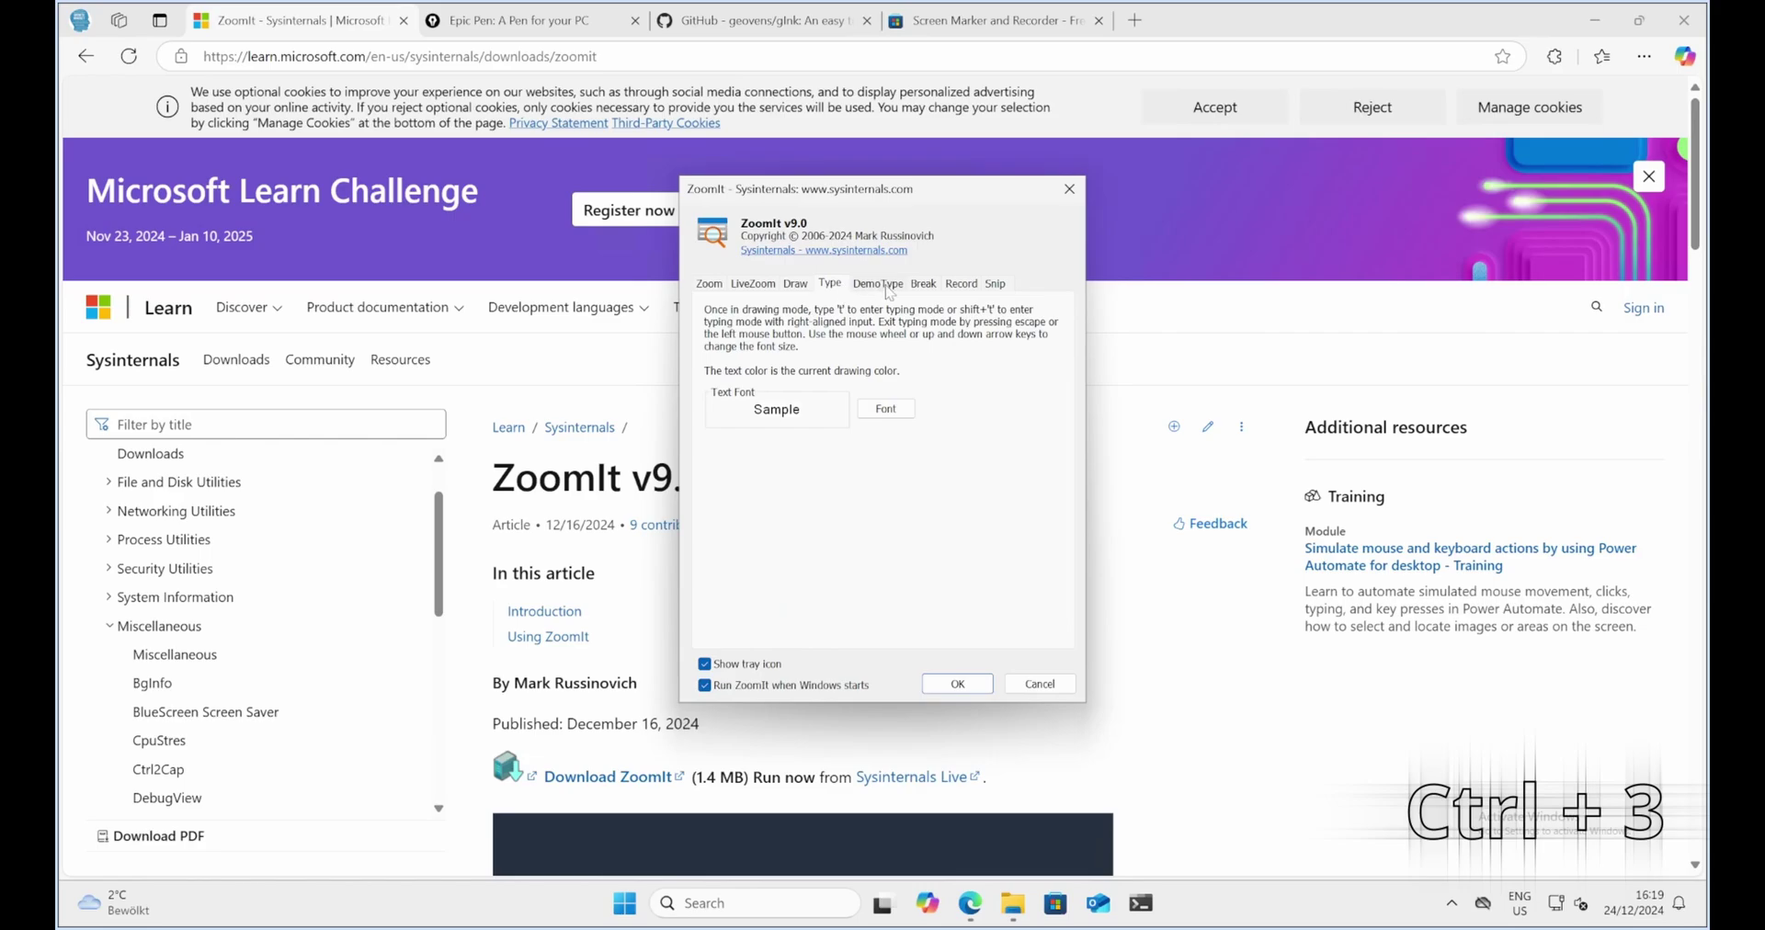
{"action": "left_click", "coordinate": [887, 285]}
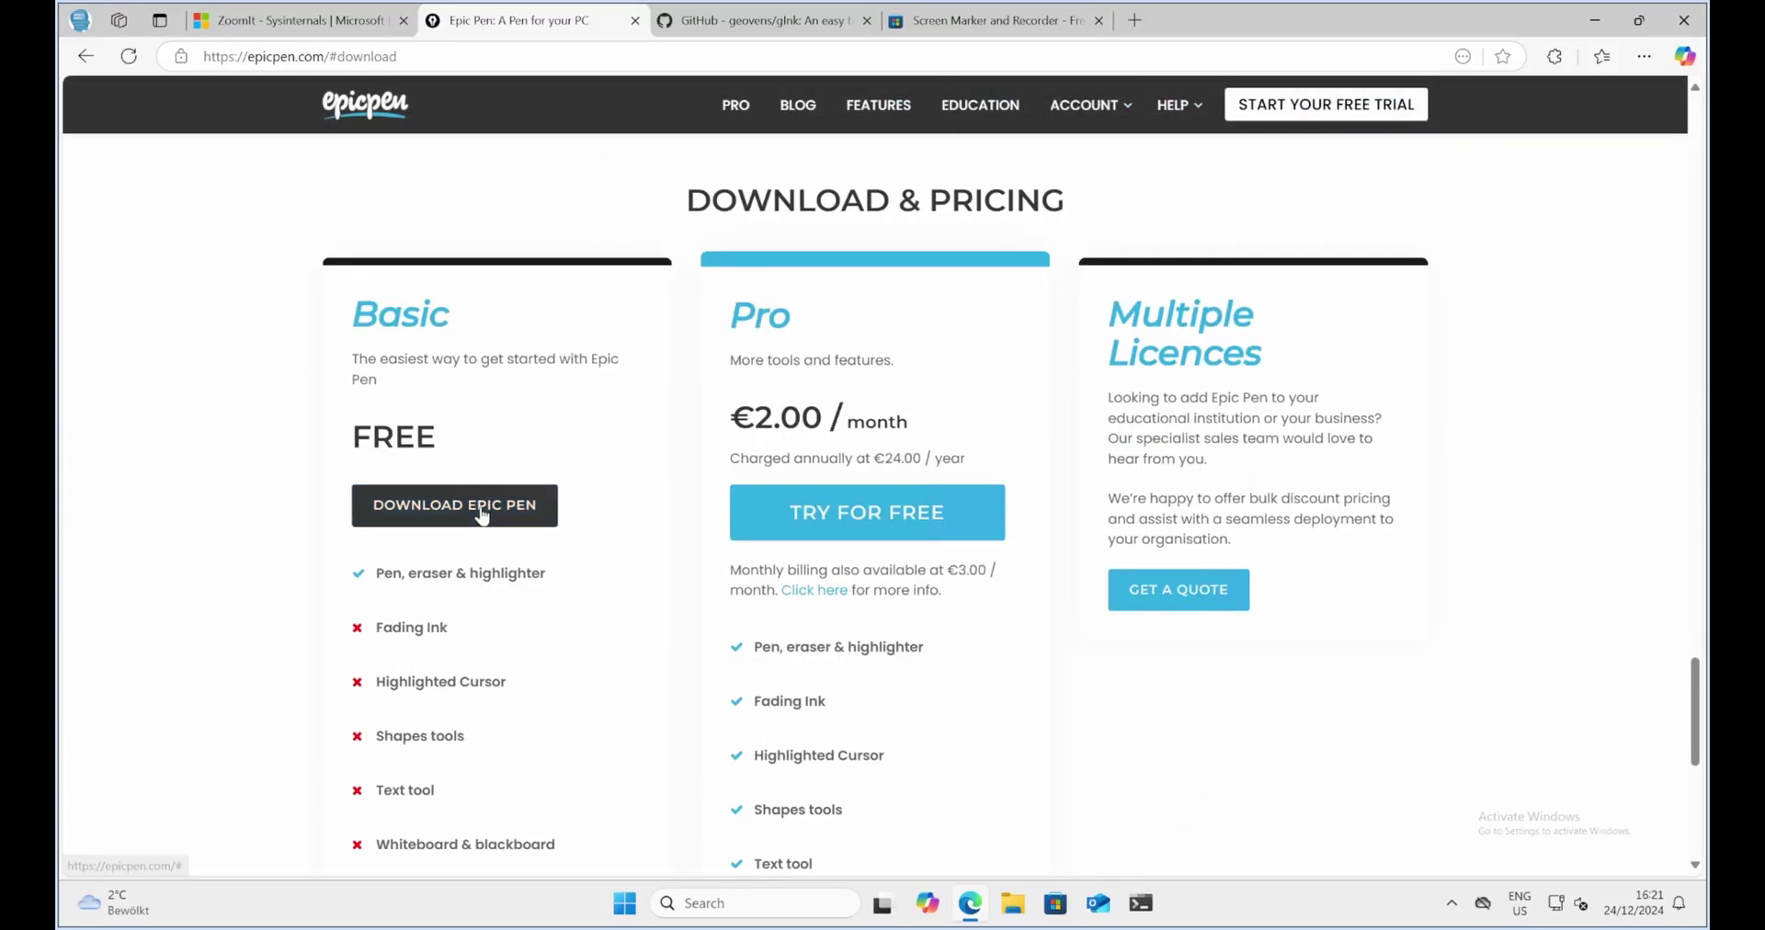
Download the free Basic Epic Pen for Windows and run Epic Pen Setup.exe.
{"action": "left_click", "coordinate": [487, 514]}
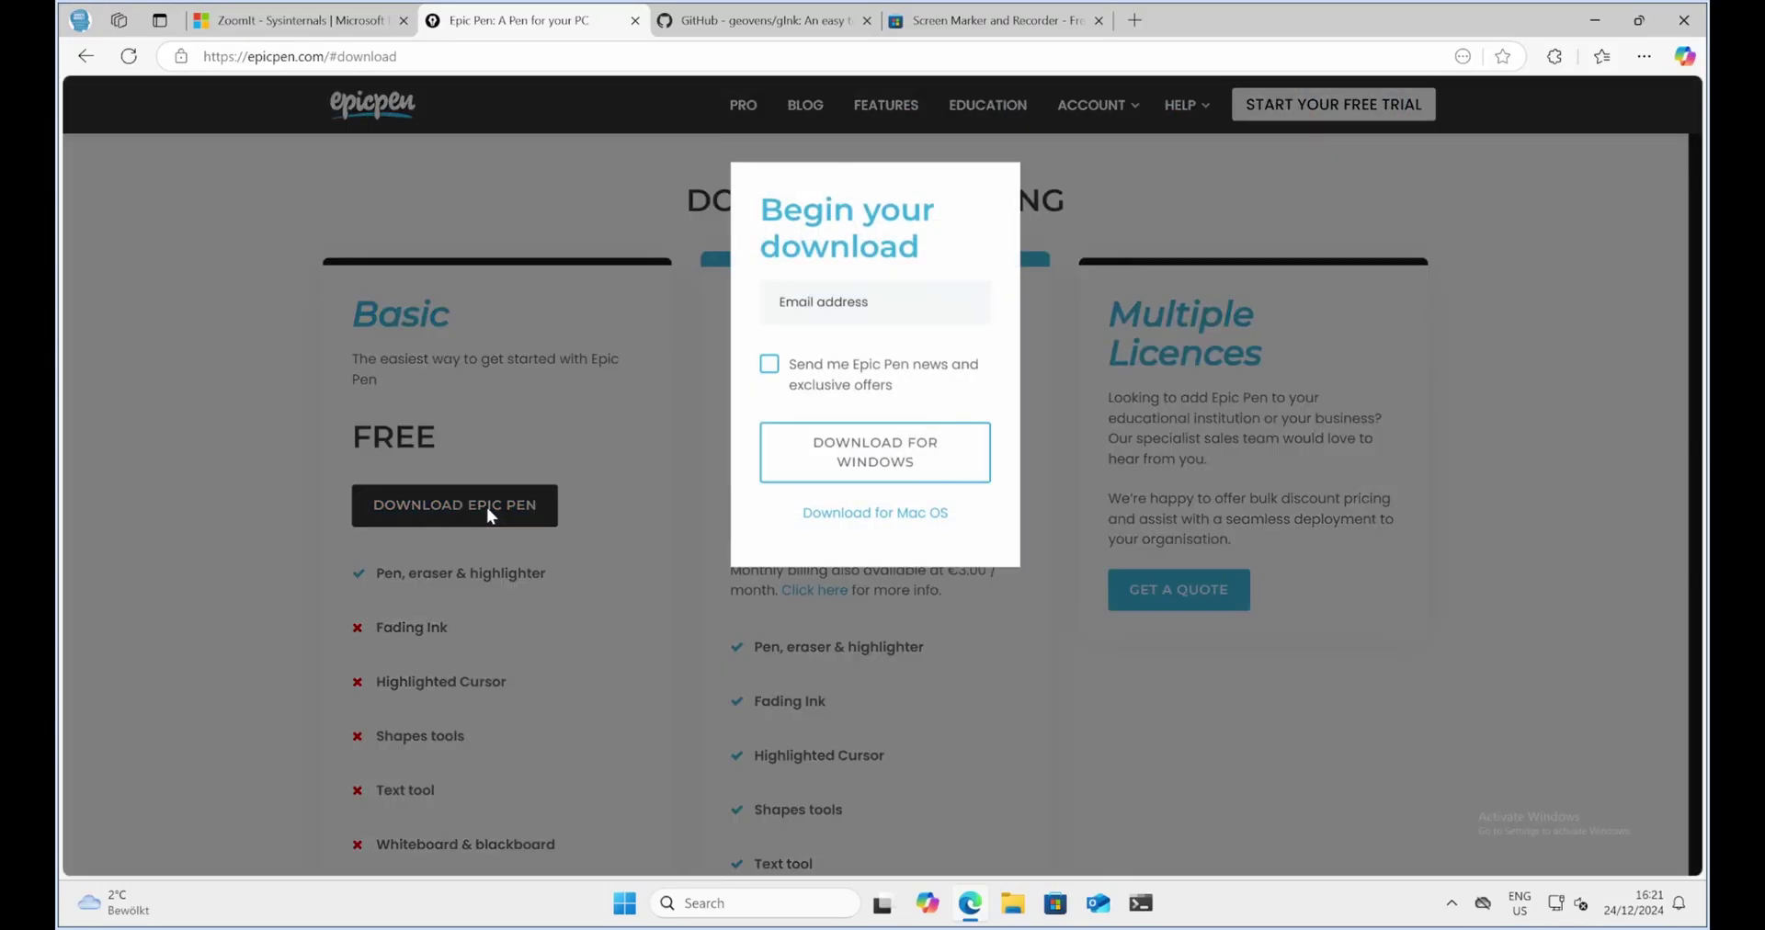
{"action": "left_click", "coordinate": [846, 476]}
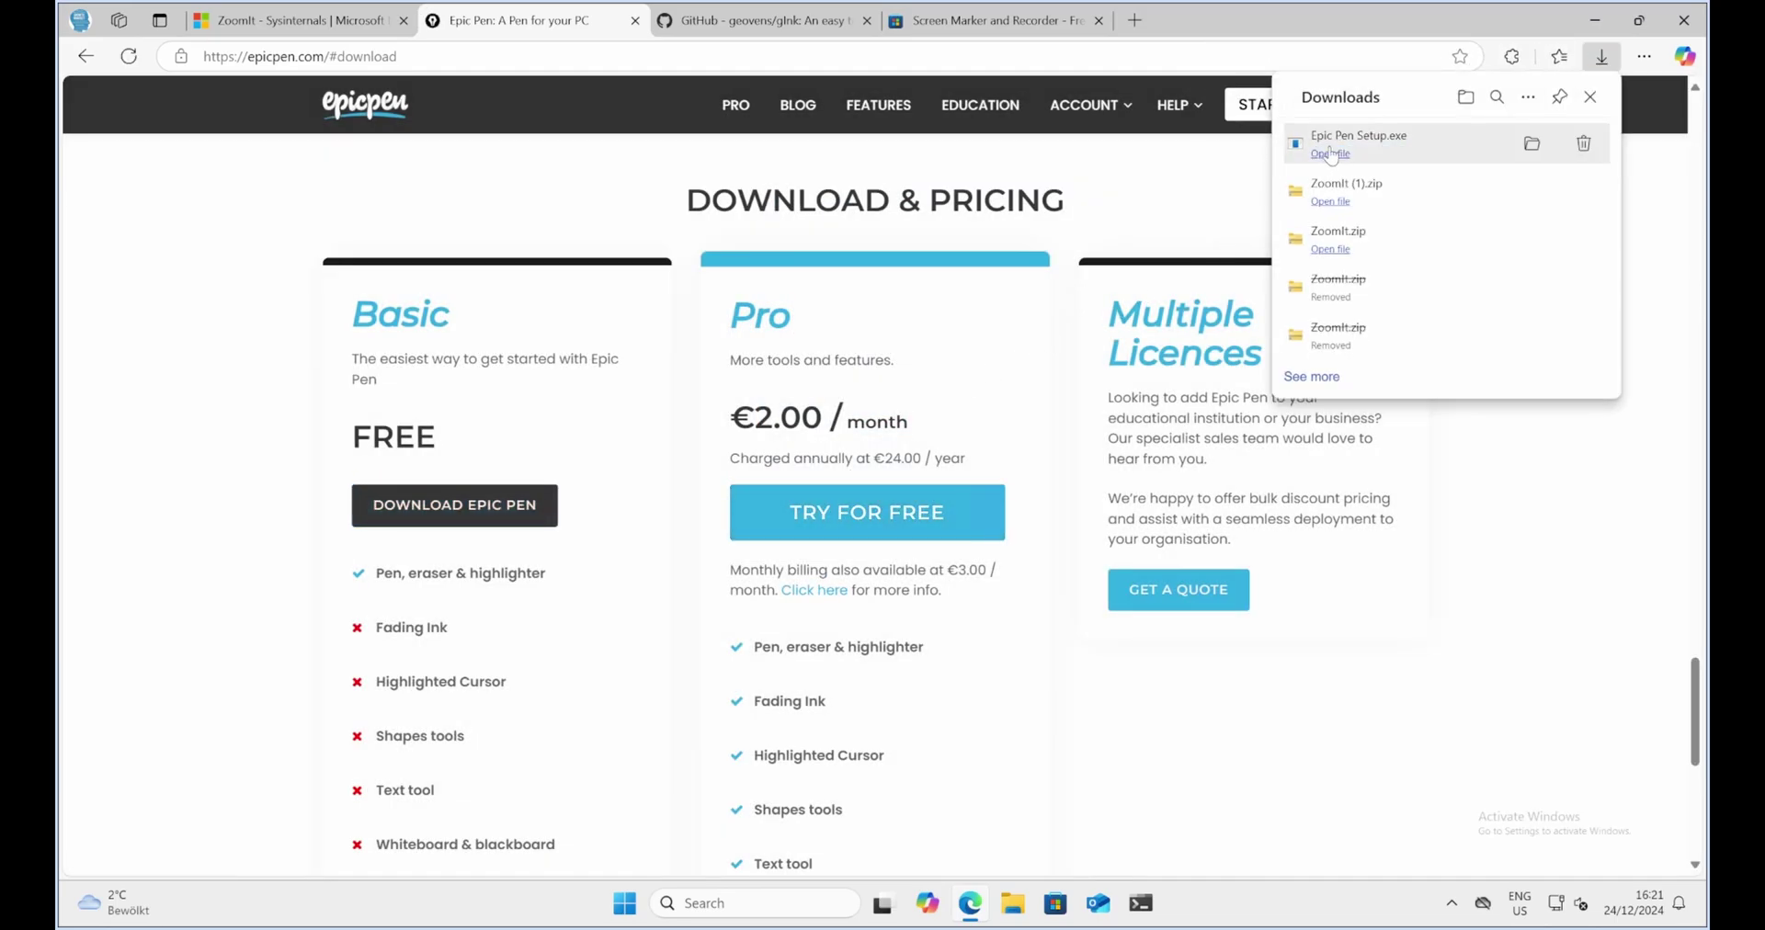
{"action": "left_click", "coordinate": [1329, 157]}
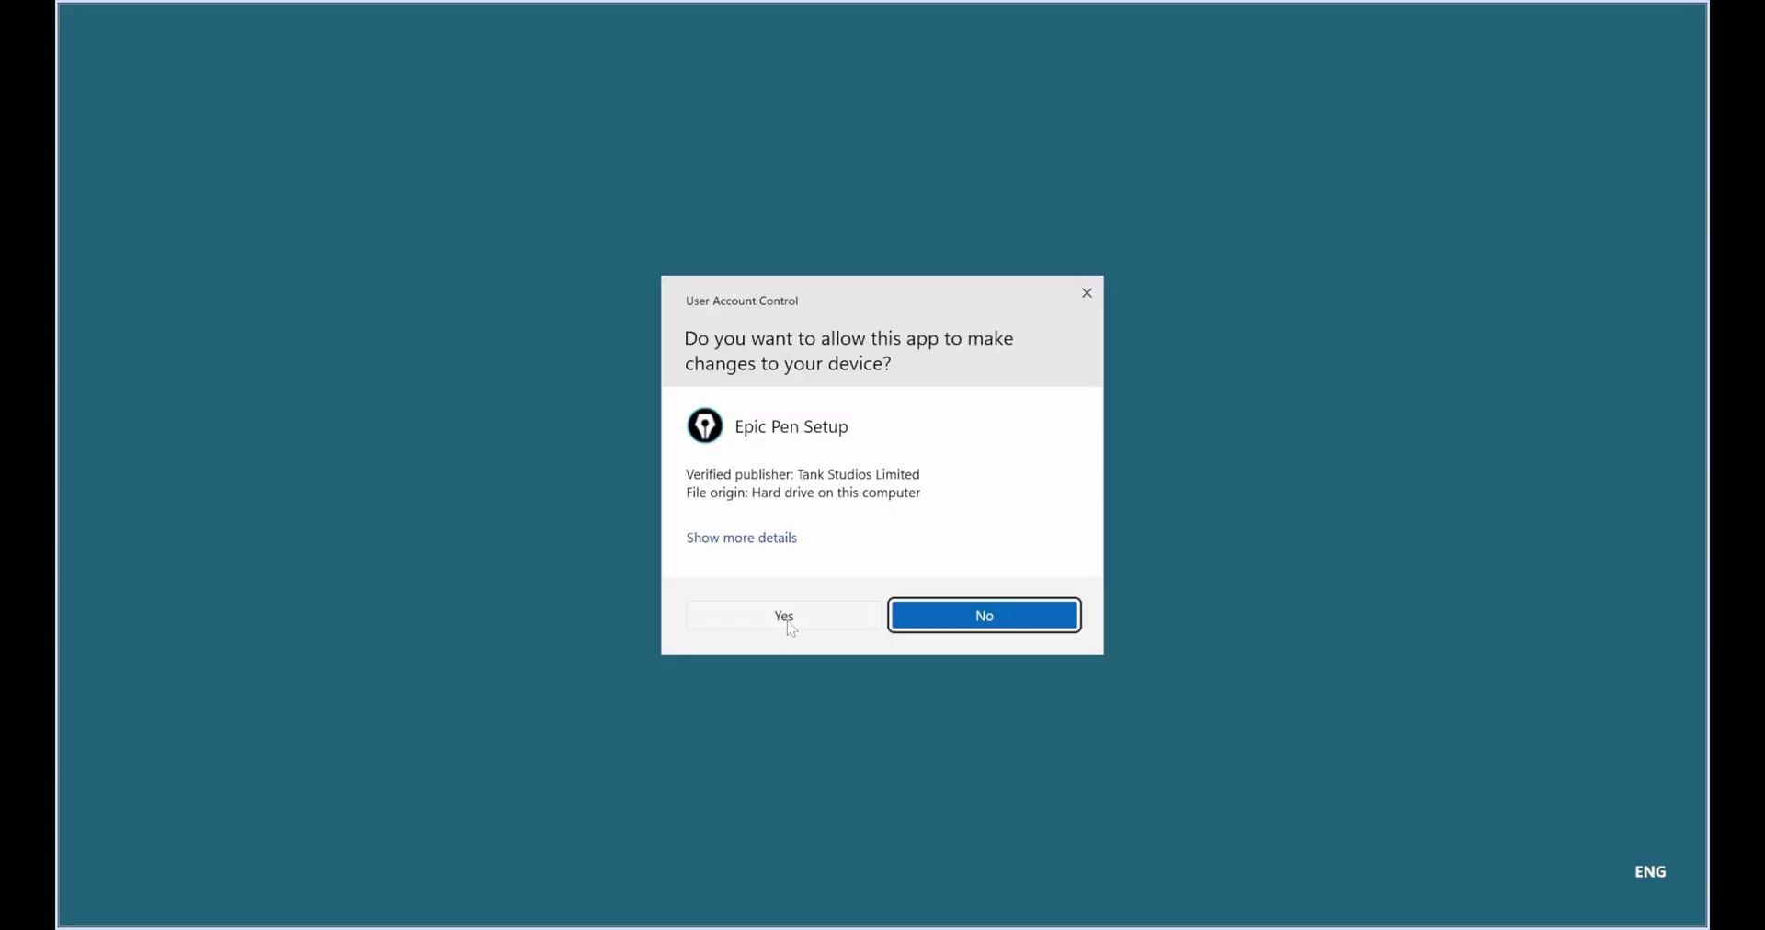
Allow the installer, choose English, and accept the Epic Pen licence agreement.
{"action": "left_click", "coordinate": [787, 620]}
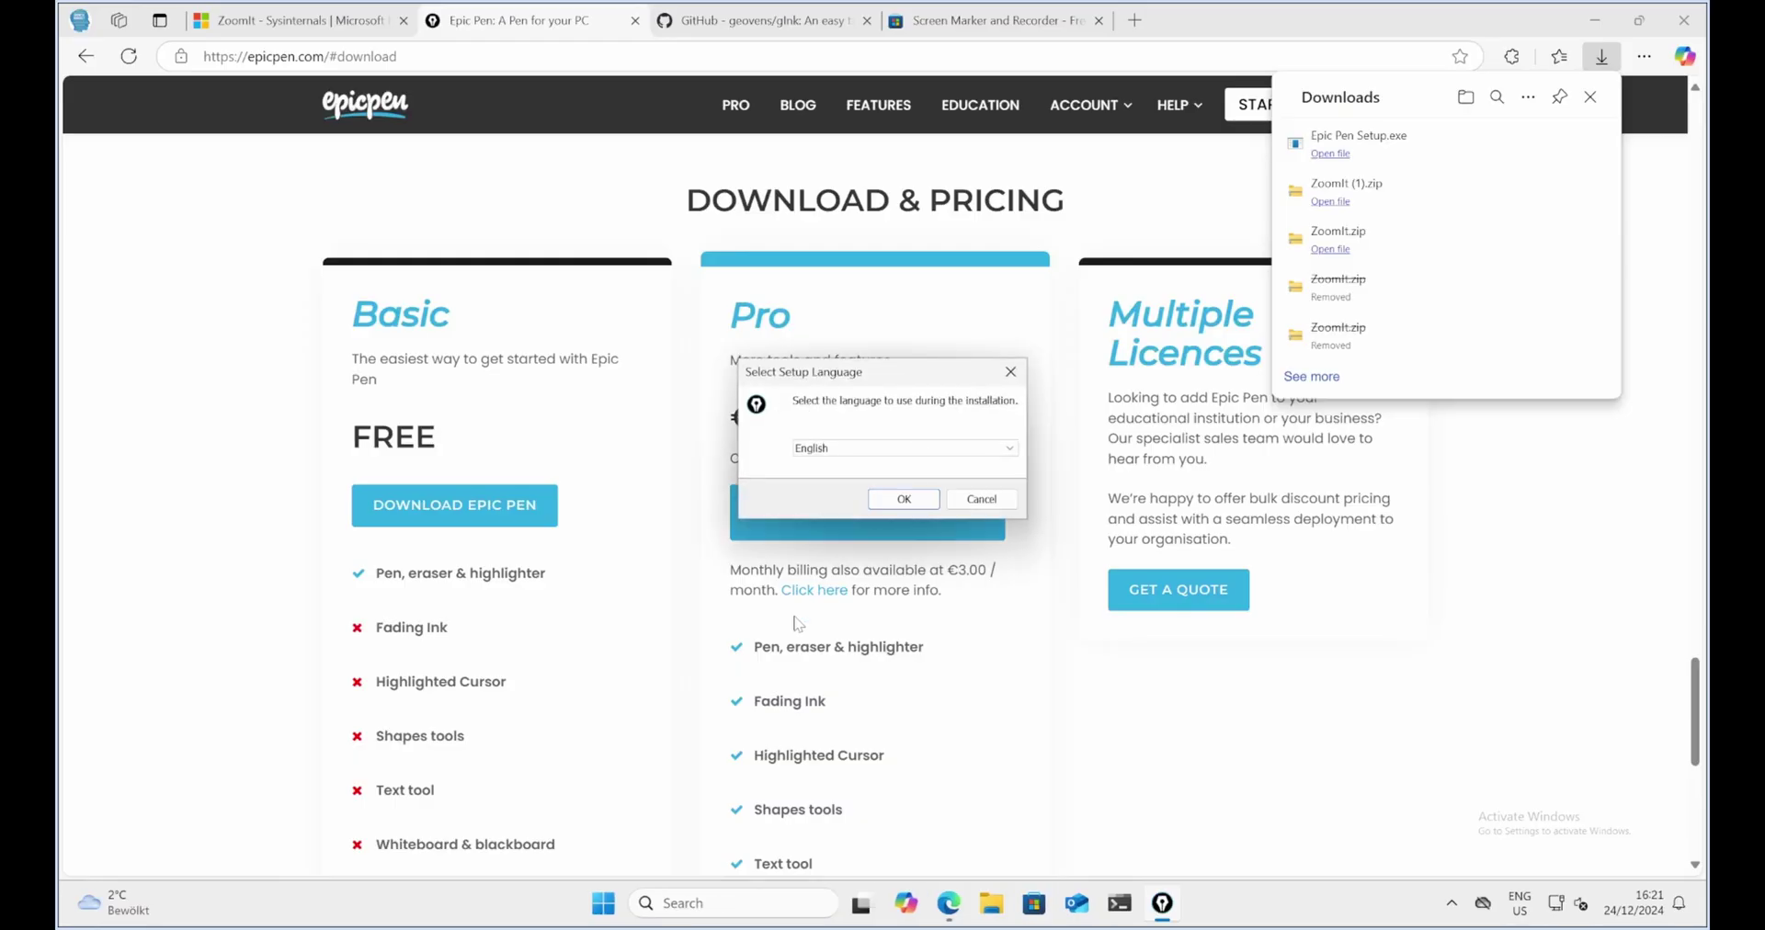
{"action": "left_click", "coordinate": [901, 501]}
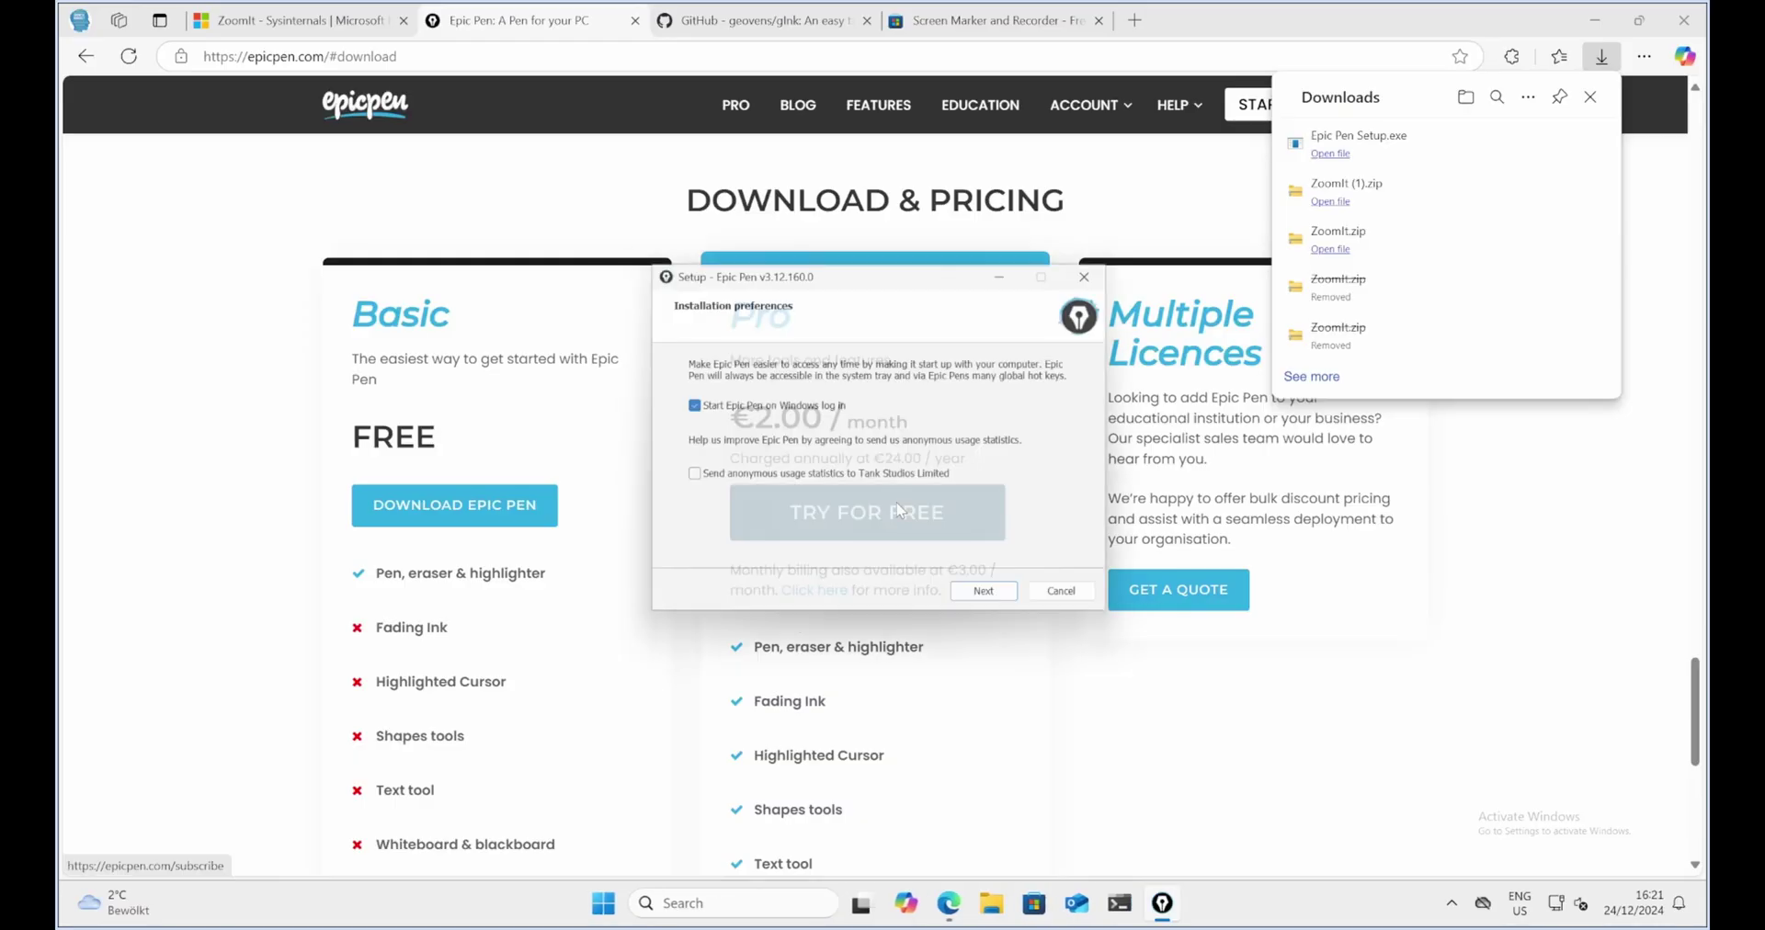
{"action": "left_click", "coordinate": [988, 604]}
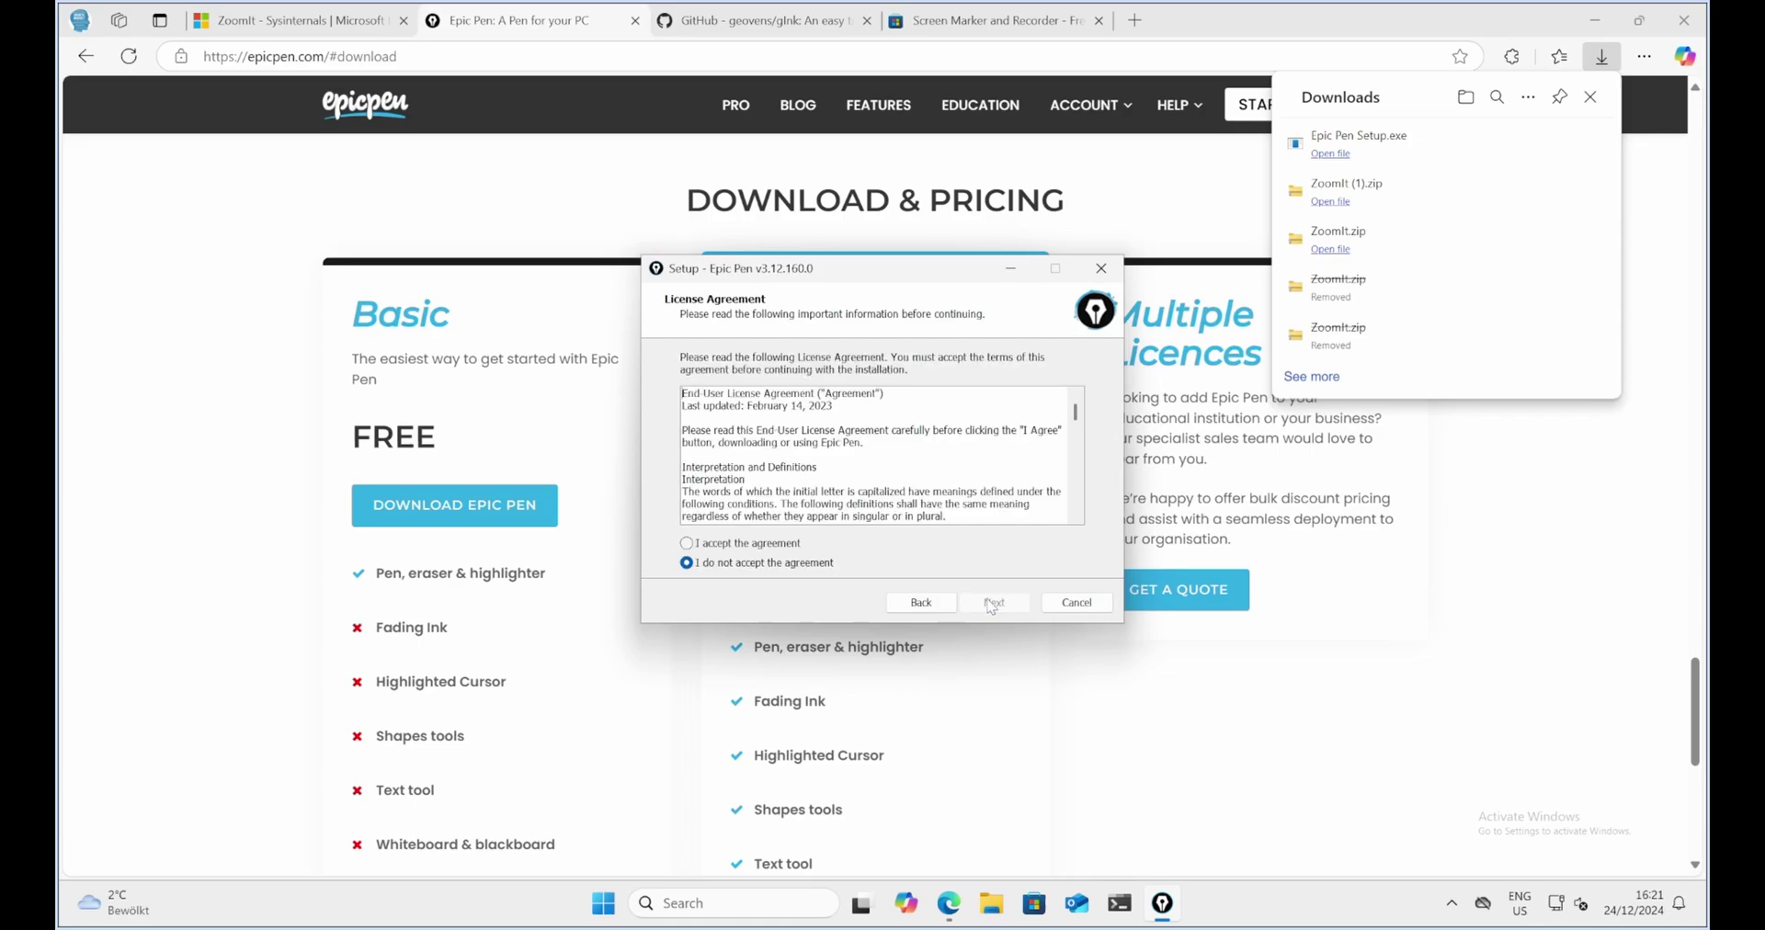
{"action": "left_click", "coordinate": [788, 546]}
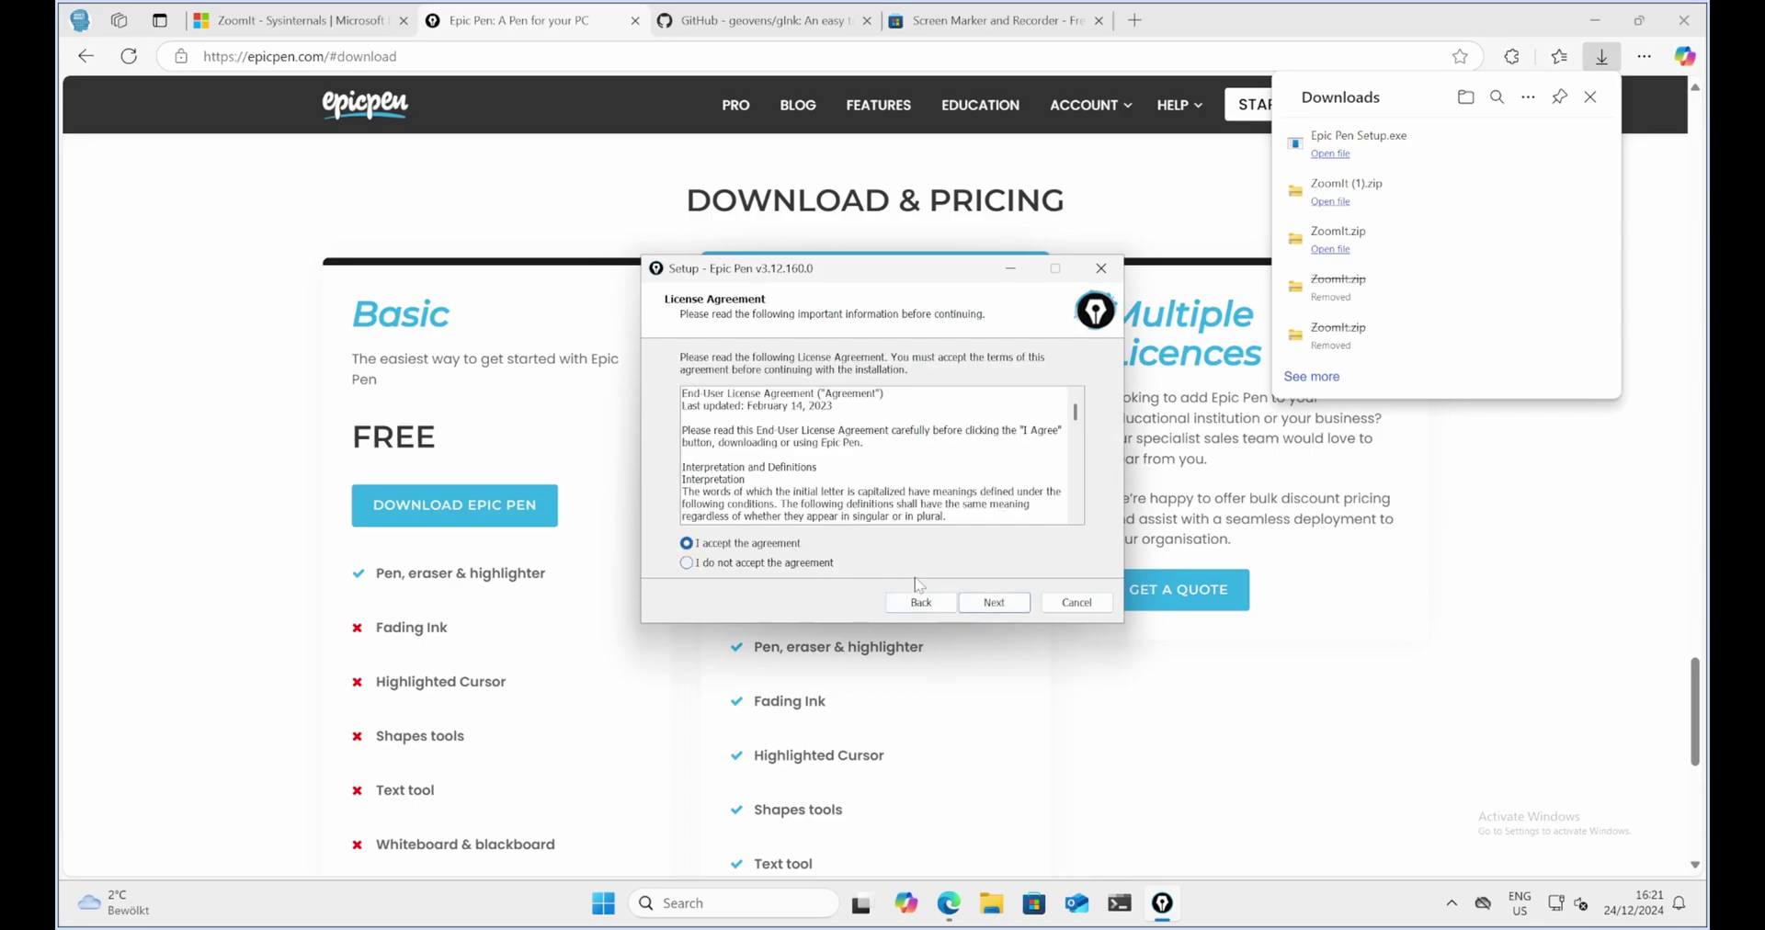
{"action": "left_click", "coordinate": [996, 602]}
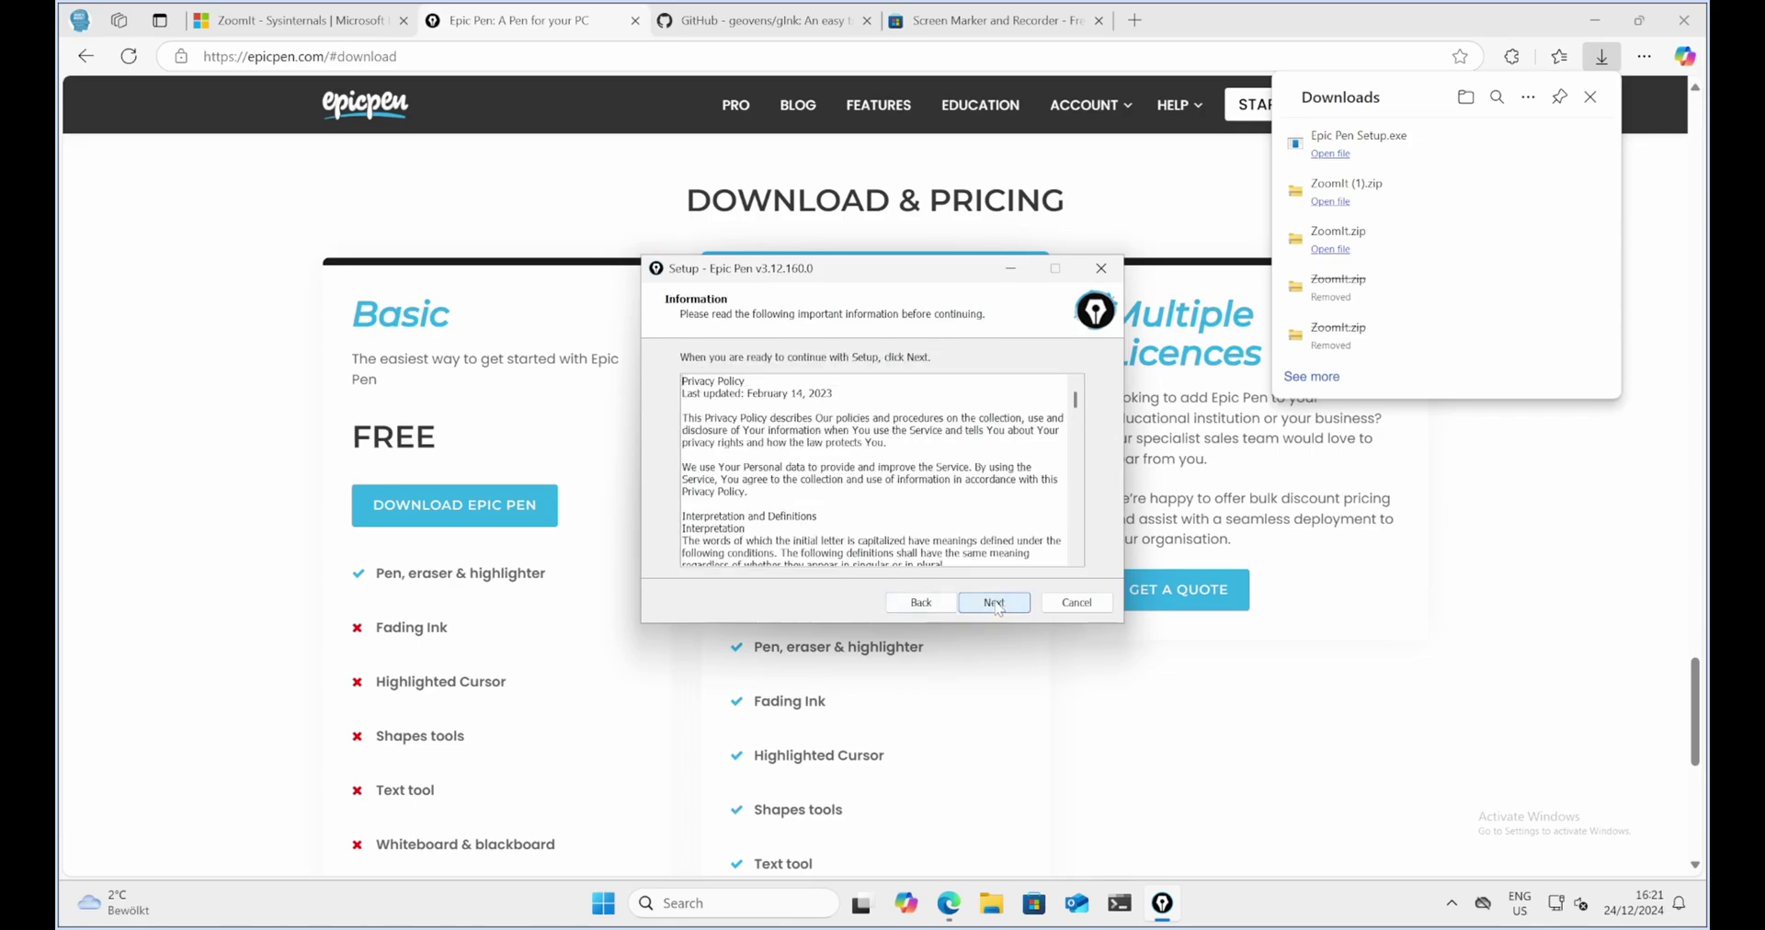
Install Epic Pen with the default Start Menu folder, skip Pro activation and finish.
{"action": "left_click", "coordinate": [995, 603]}
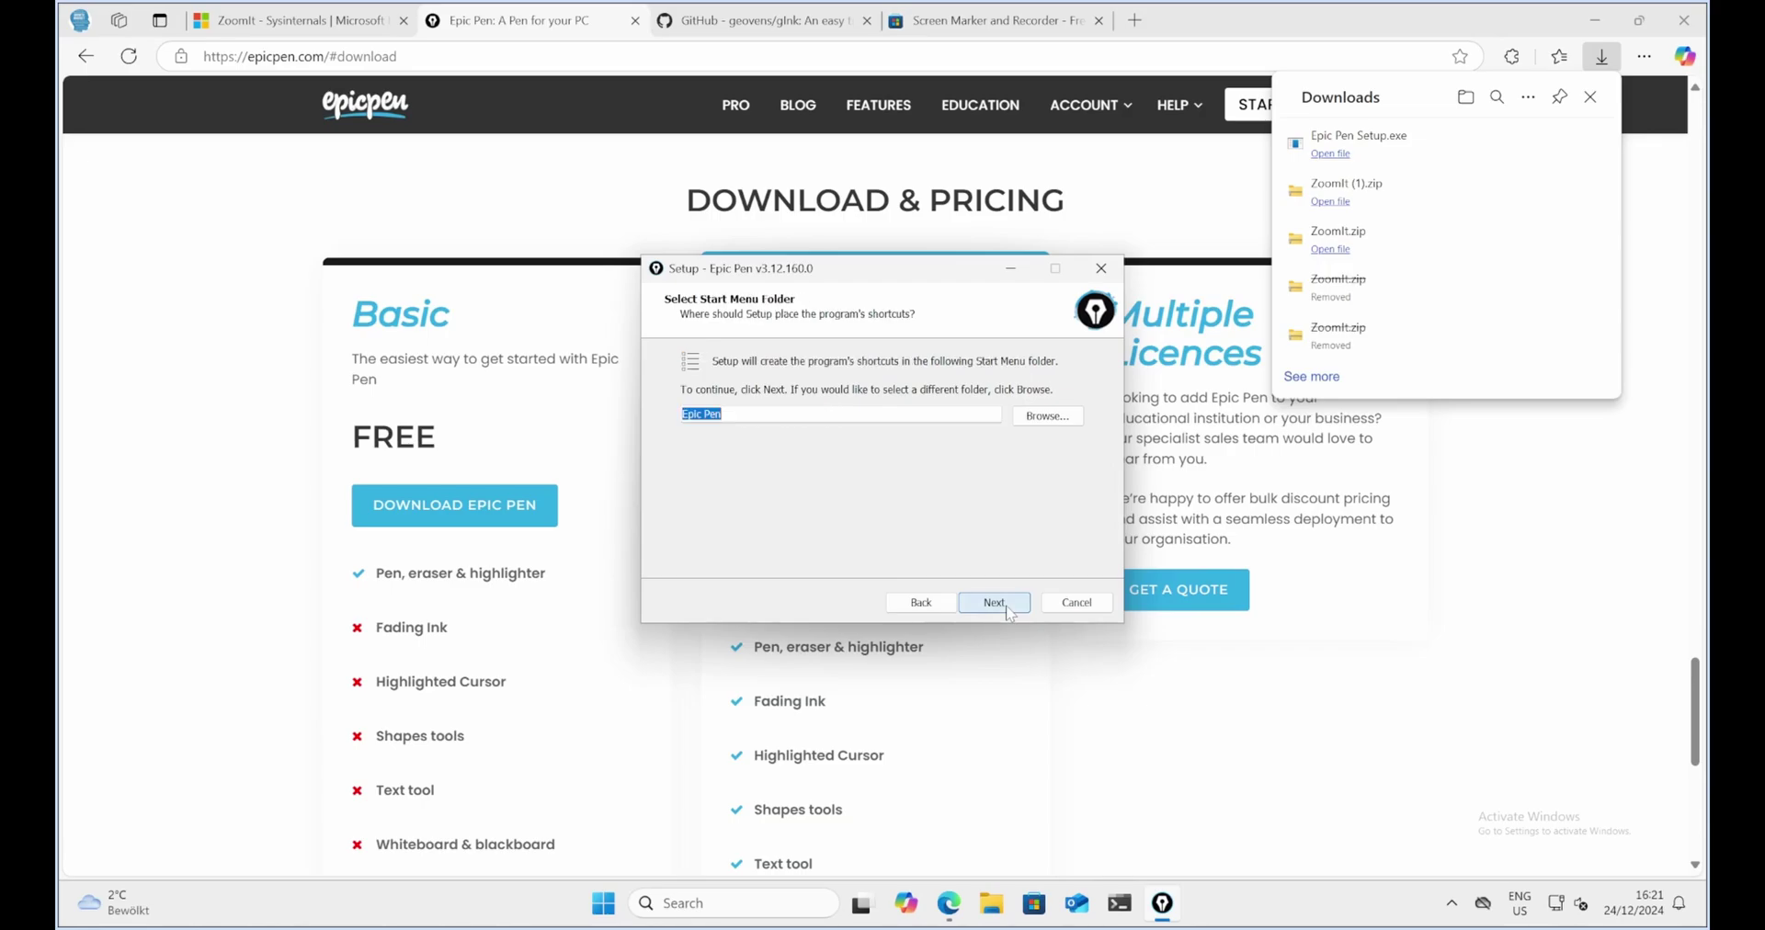
{"action": "left_click", "coordinate": [1004, 610]}
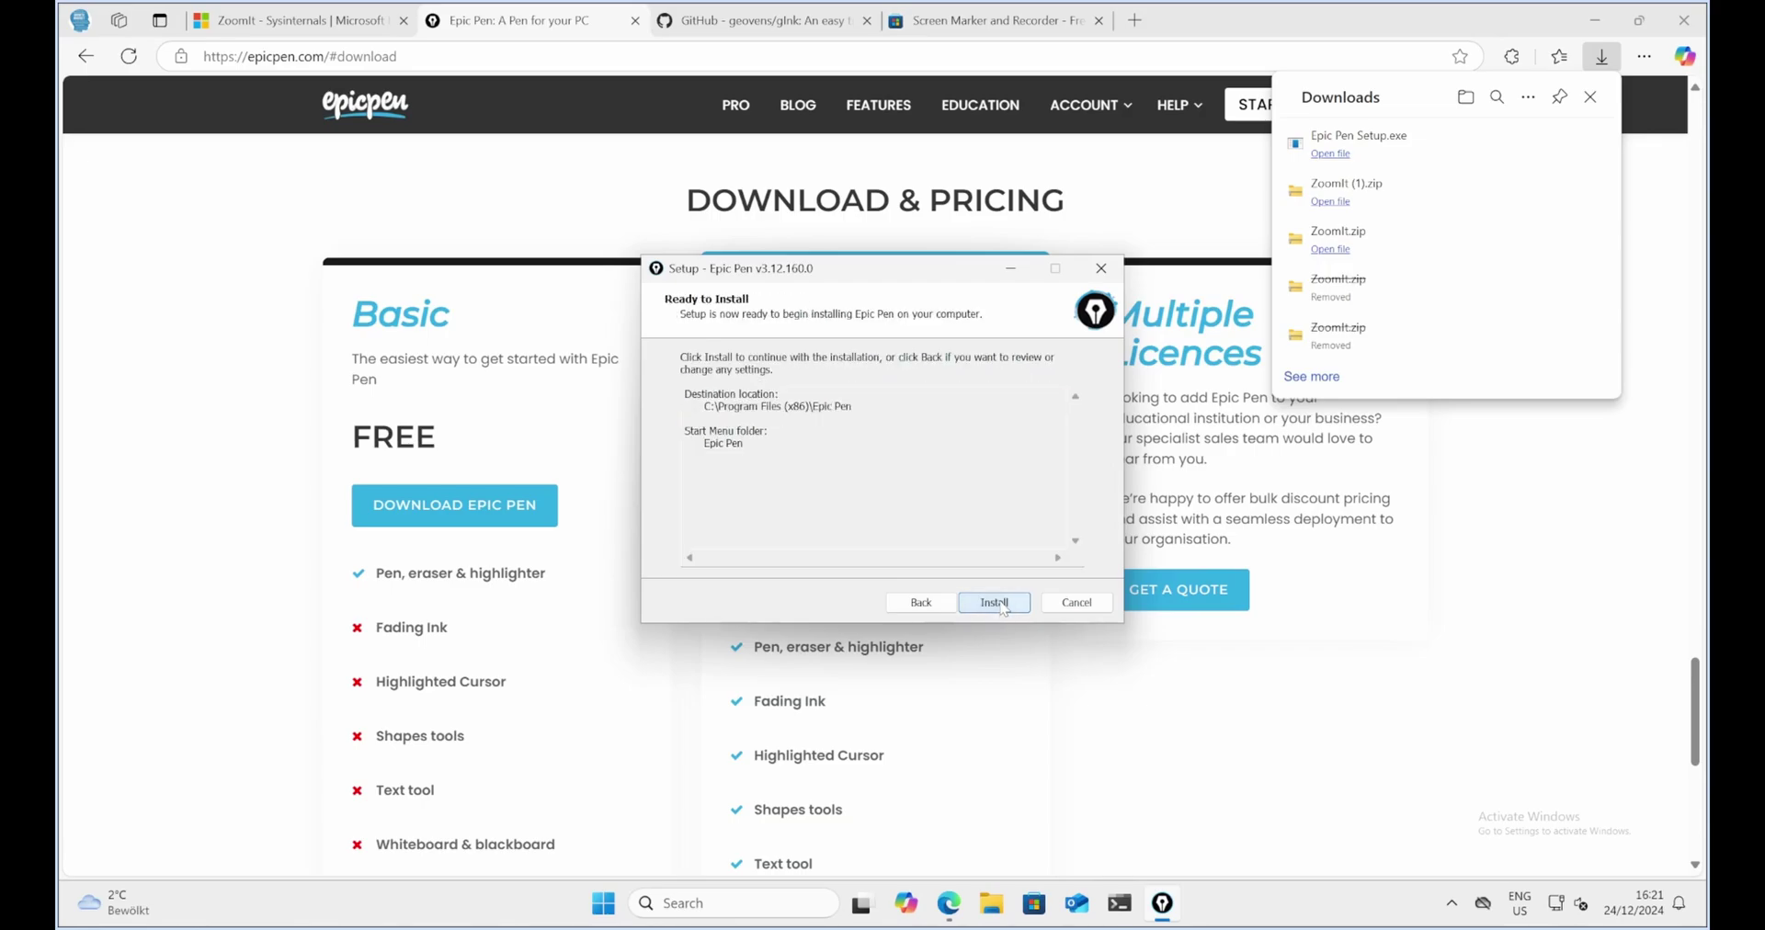
{"action": "left_click", "coordinate": [994, 603]}
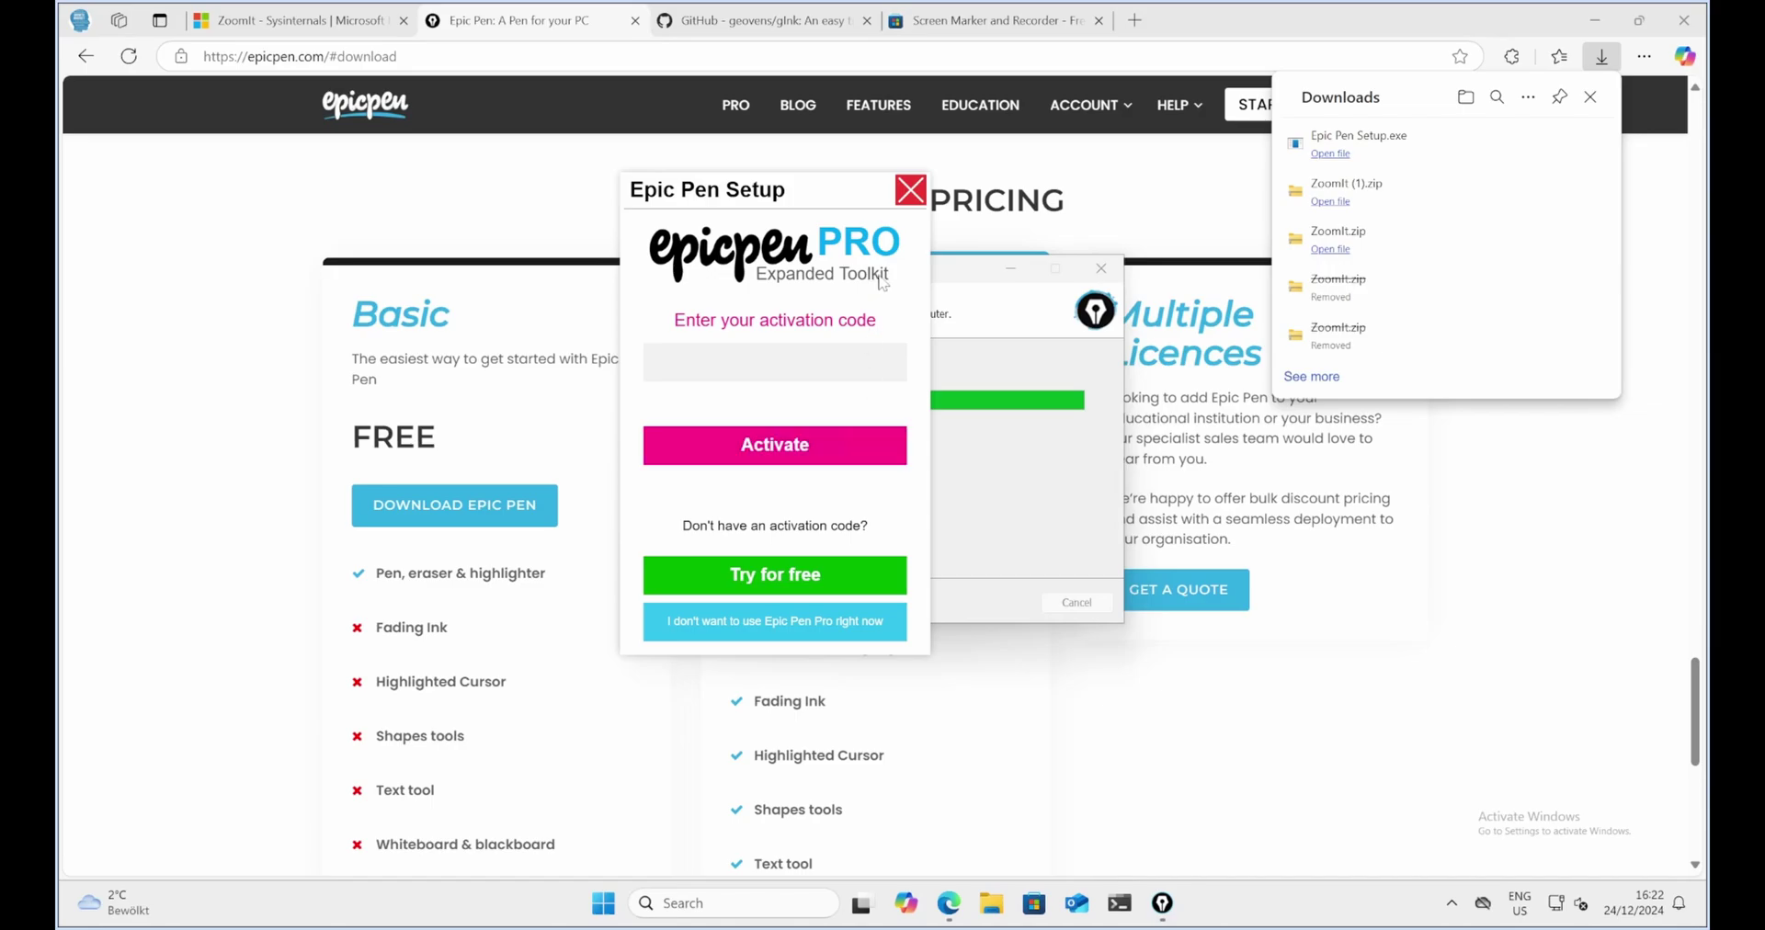
{"action": "left_click", "coordinate": [909, 191]}
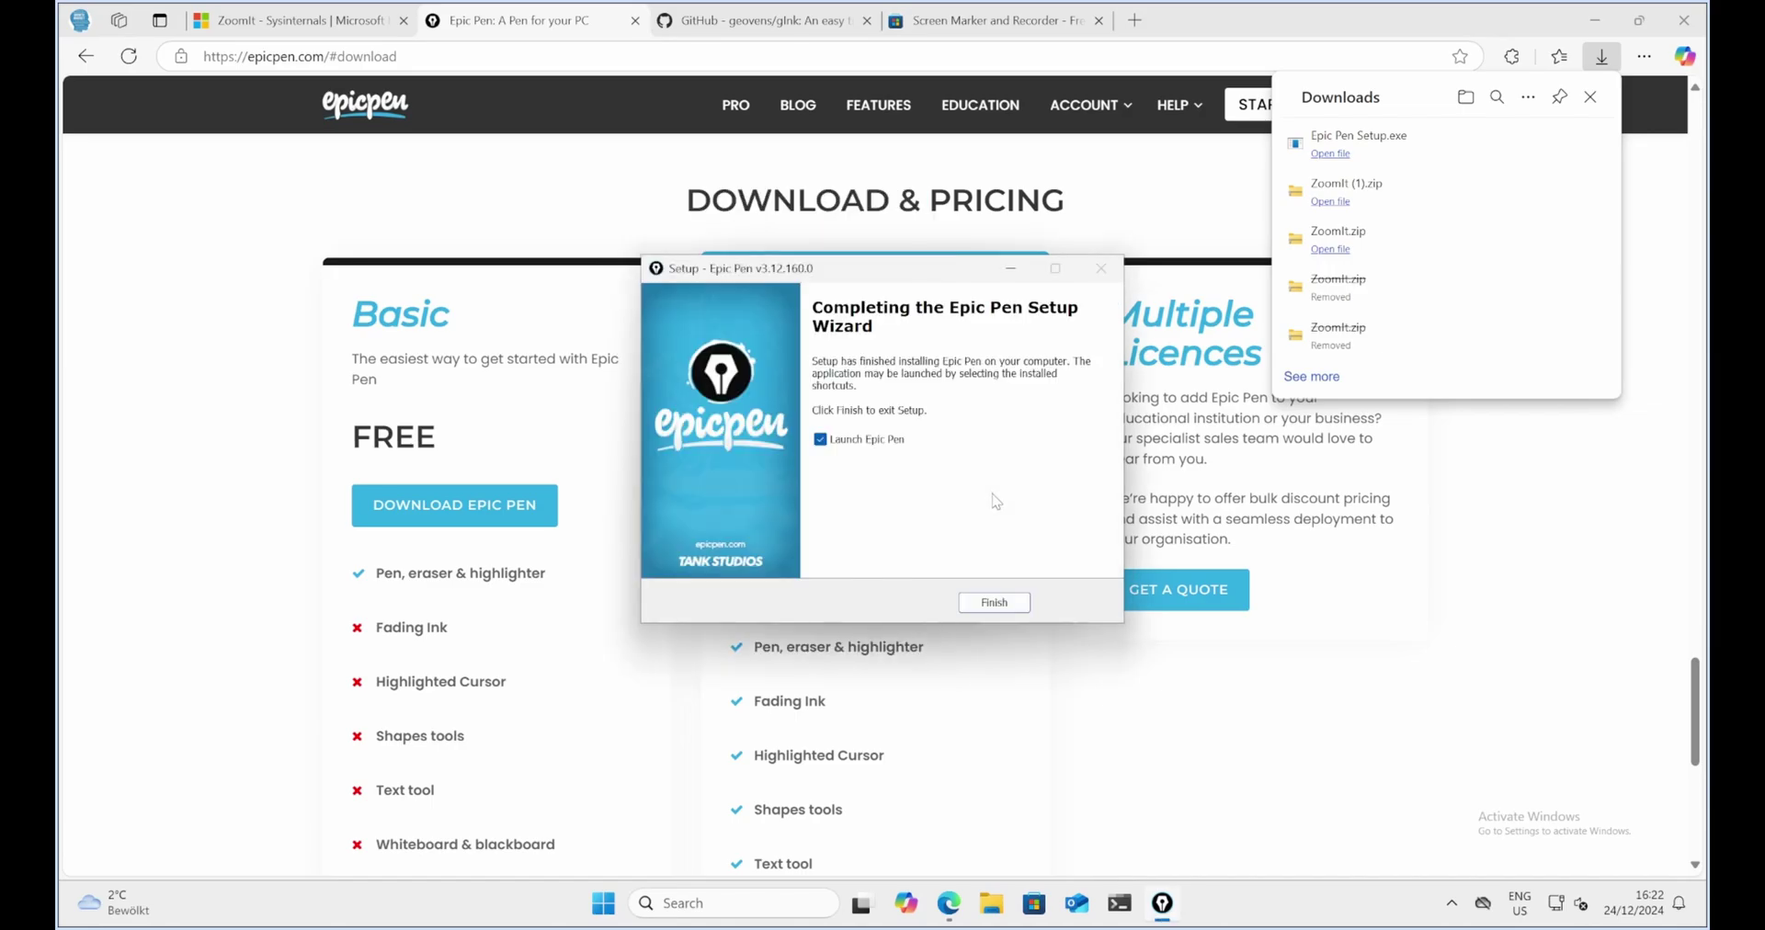
{"action": "left_click", "coordinate": [994, 602]}
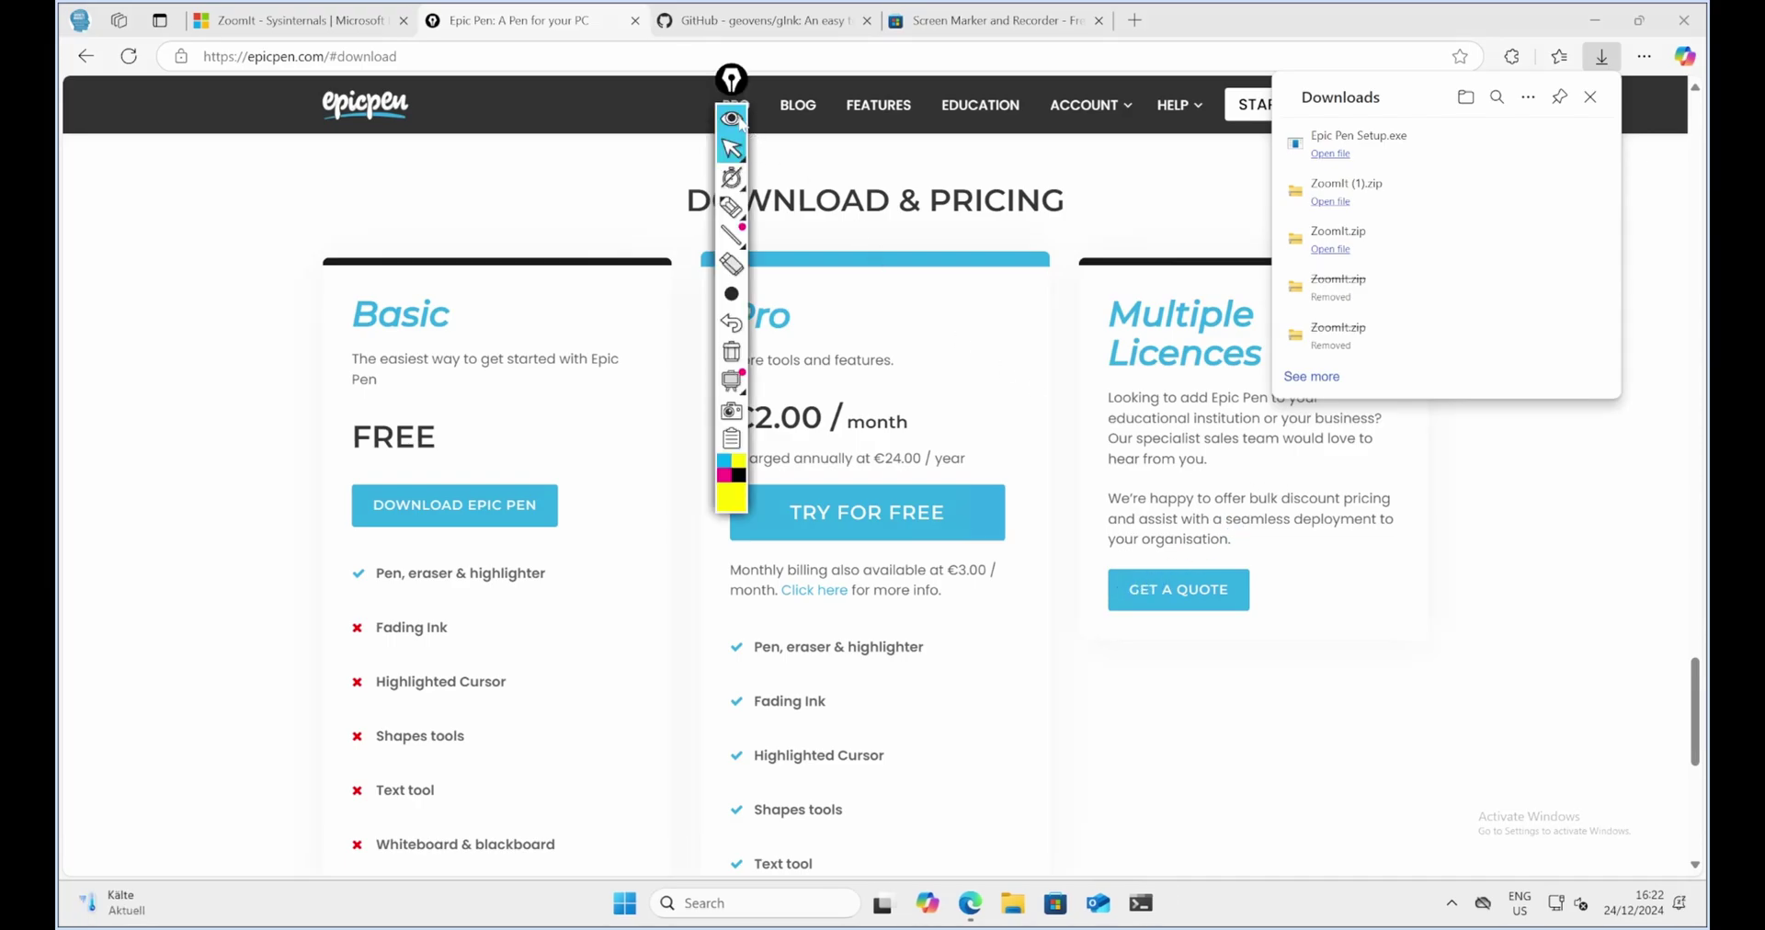
Highlight 'and assist with a seamless deployment to your organisation' in yellow, then pick the ellipse tool.
{"action": "left_click", "coordinate": [732, 117]}
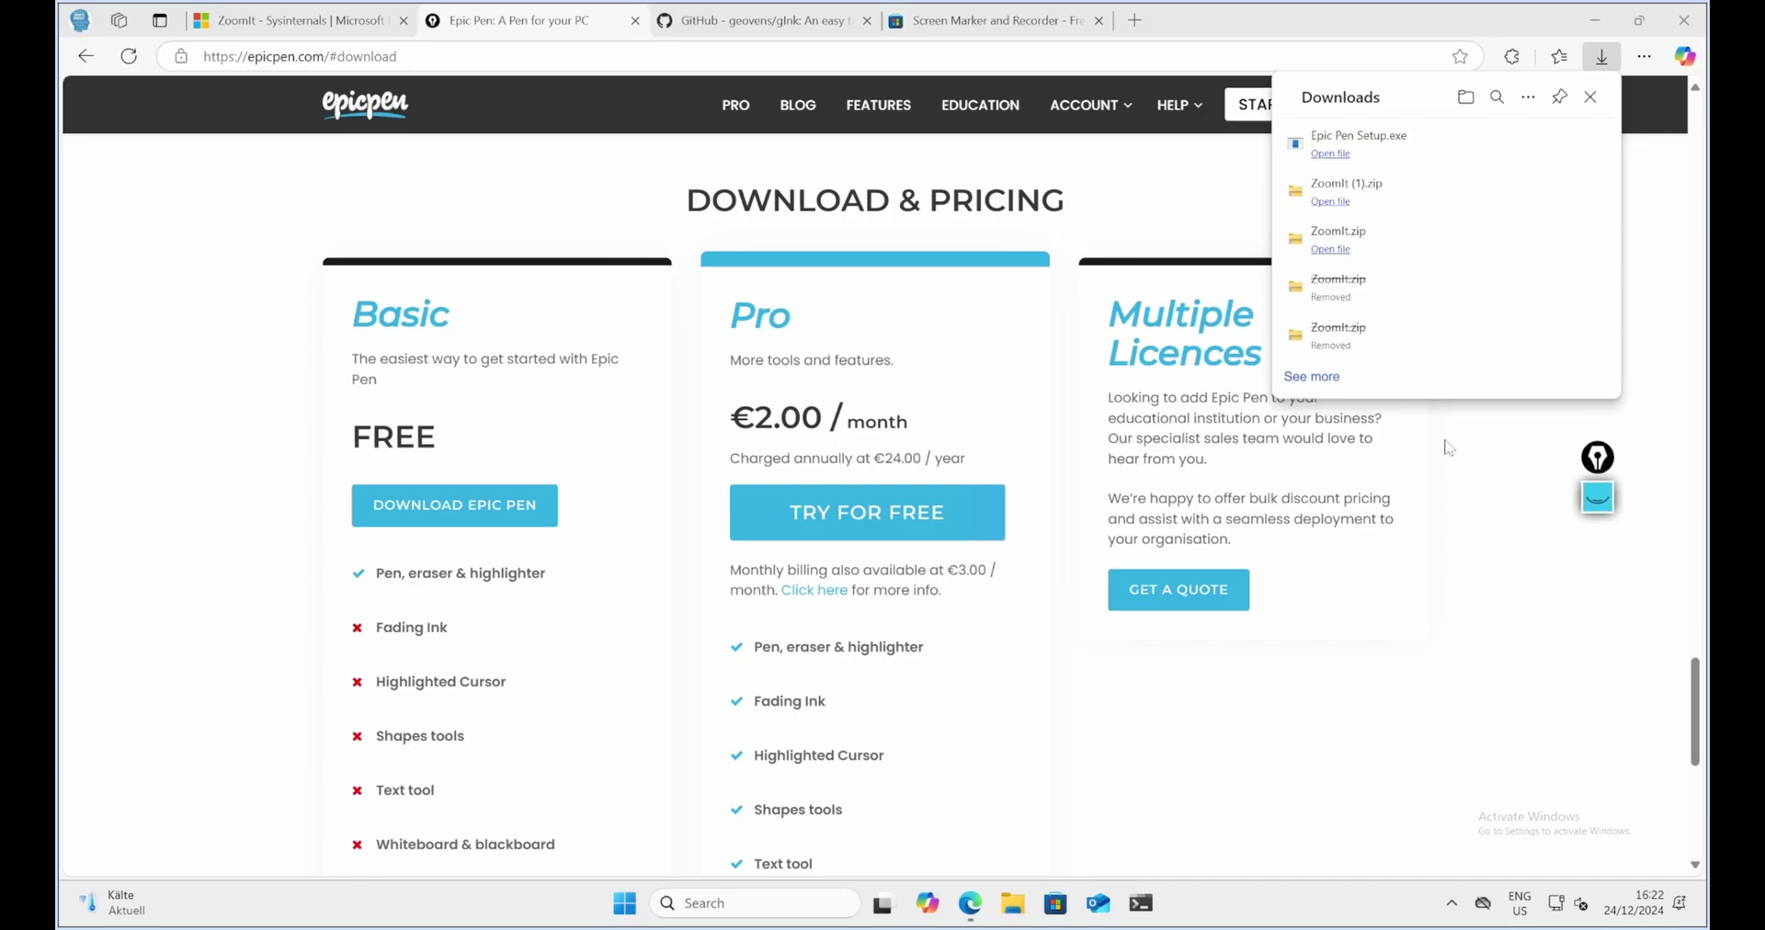
{"action": "left_click", "coordinate": [1597, 498]}
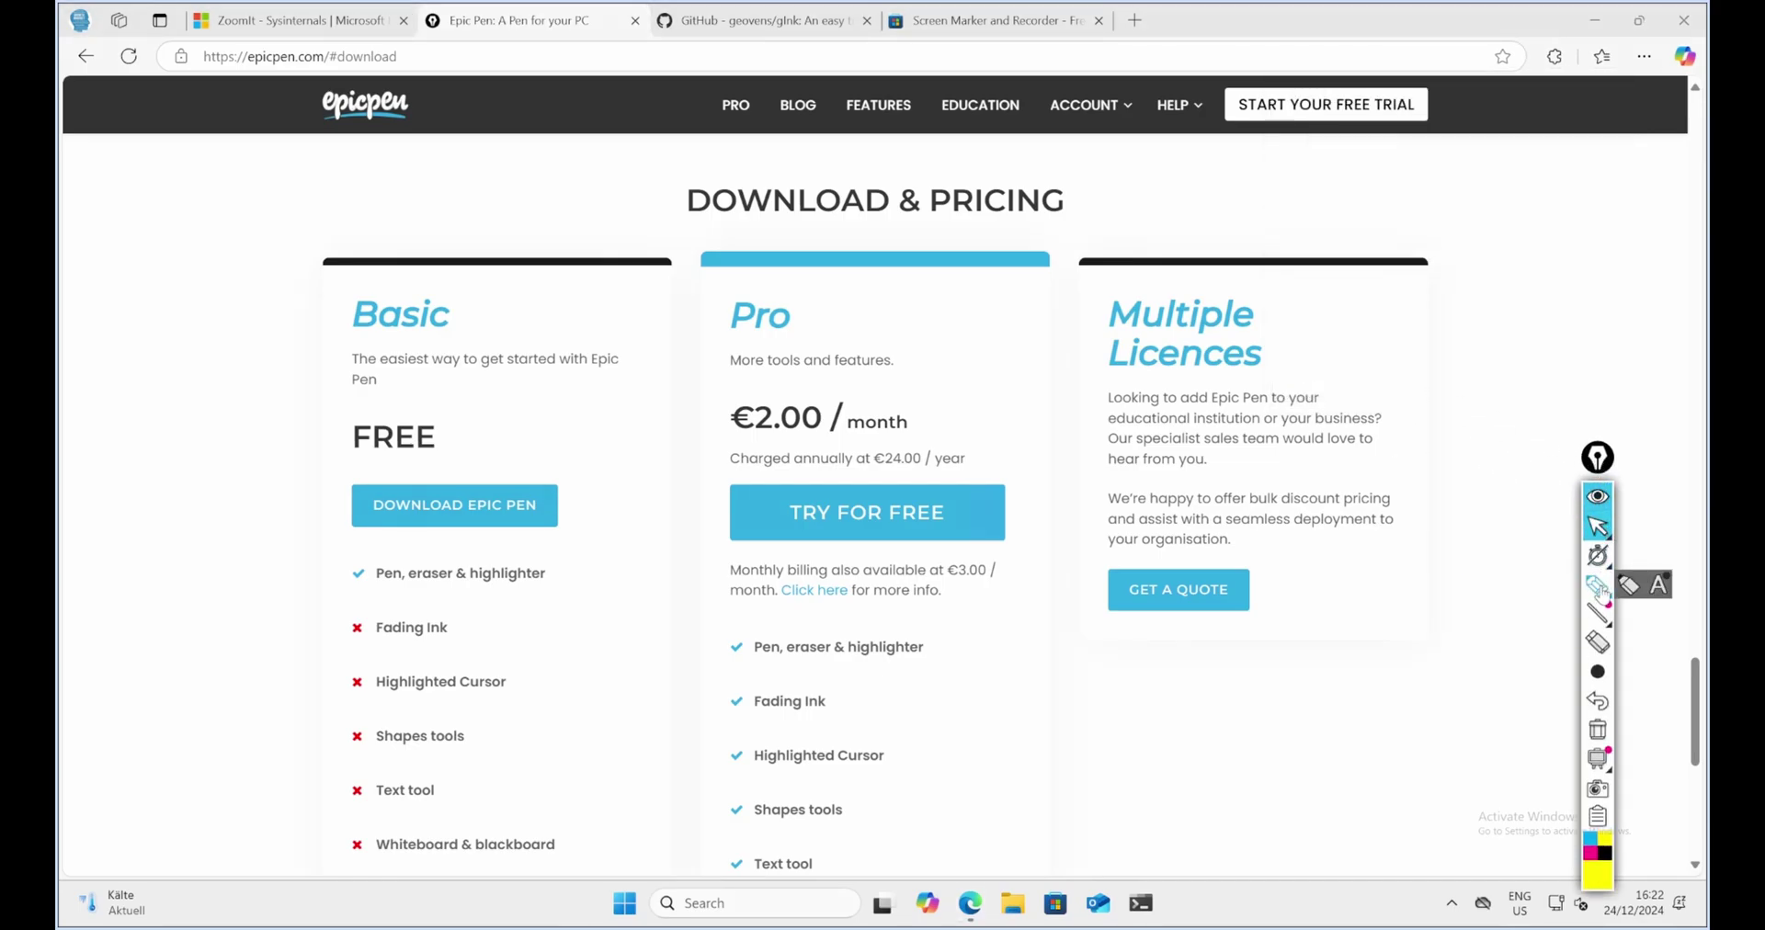
{"action": "left_click", "coordinate": [1597, 585]}
{"action": "left_click_drag", "start_coordinate": [1109, 526], "coordinate": [1383, 530]}
{"action": "left_click_drag", "start_coordinate": [1107, 553], "coordinate": [1241, 555]}
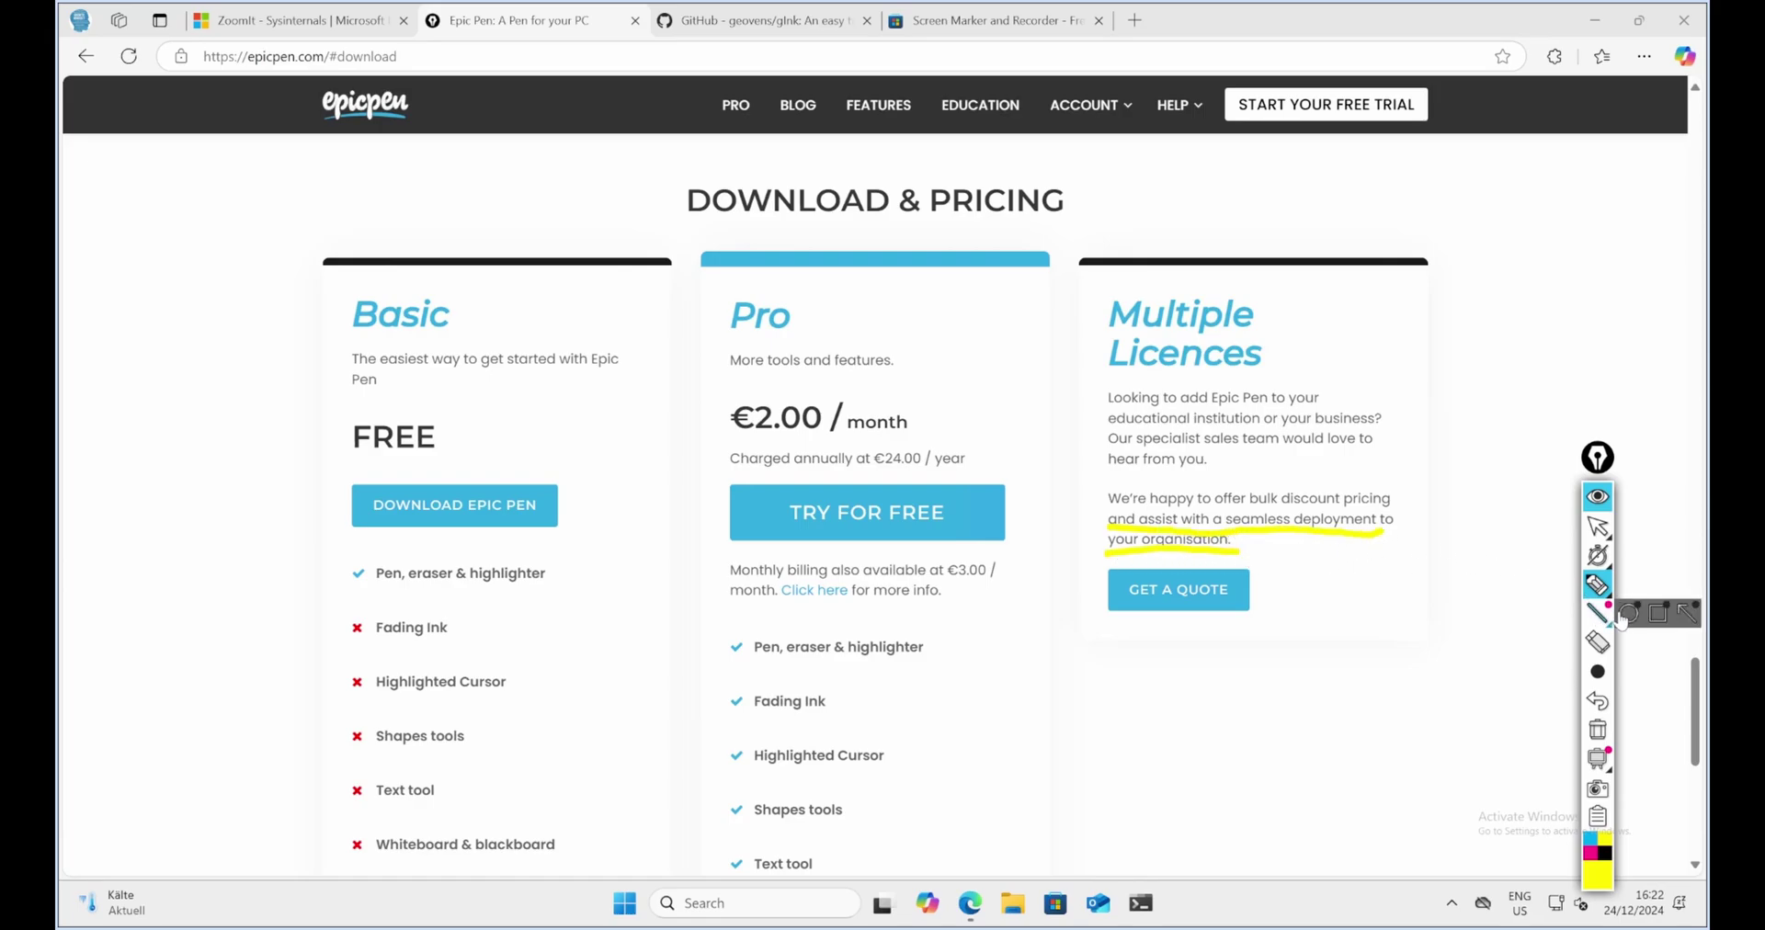
{"action": "left_click", "coordinate": [1628, 617]}
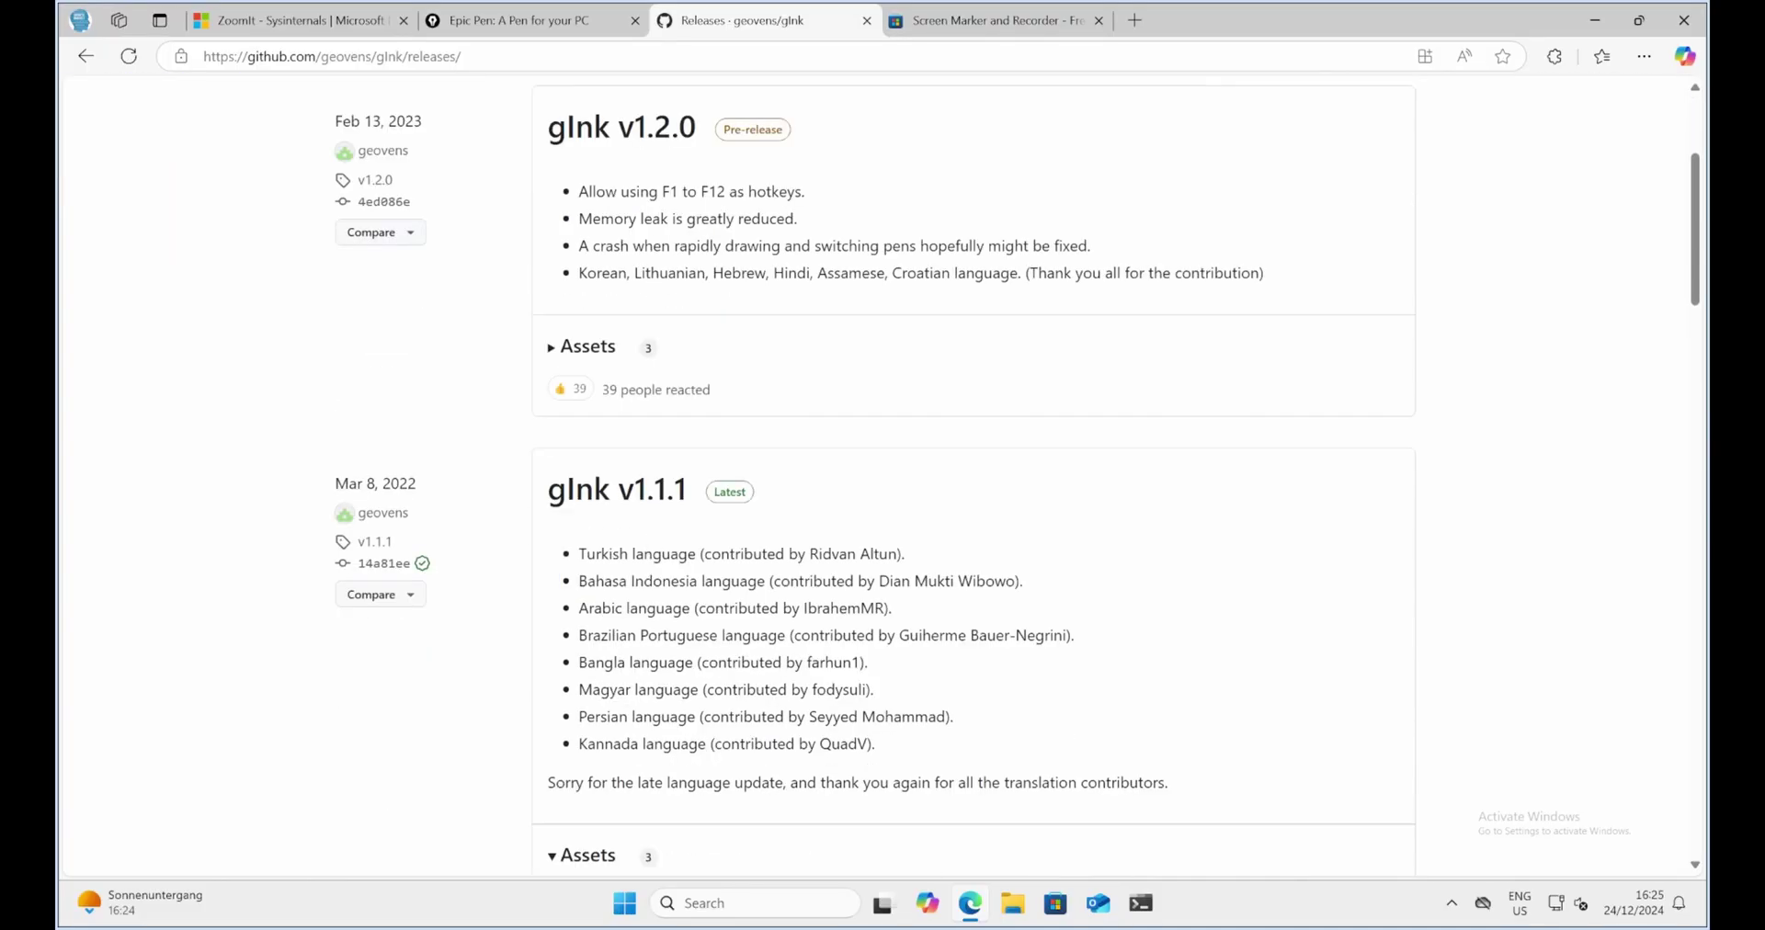
Download the gInk v1.1.1 zip and copy its folder into Downloads.
{"action": "left_click", "coordinate": [643, 711]}
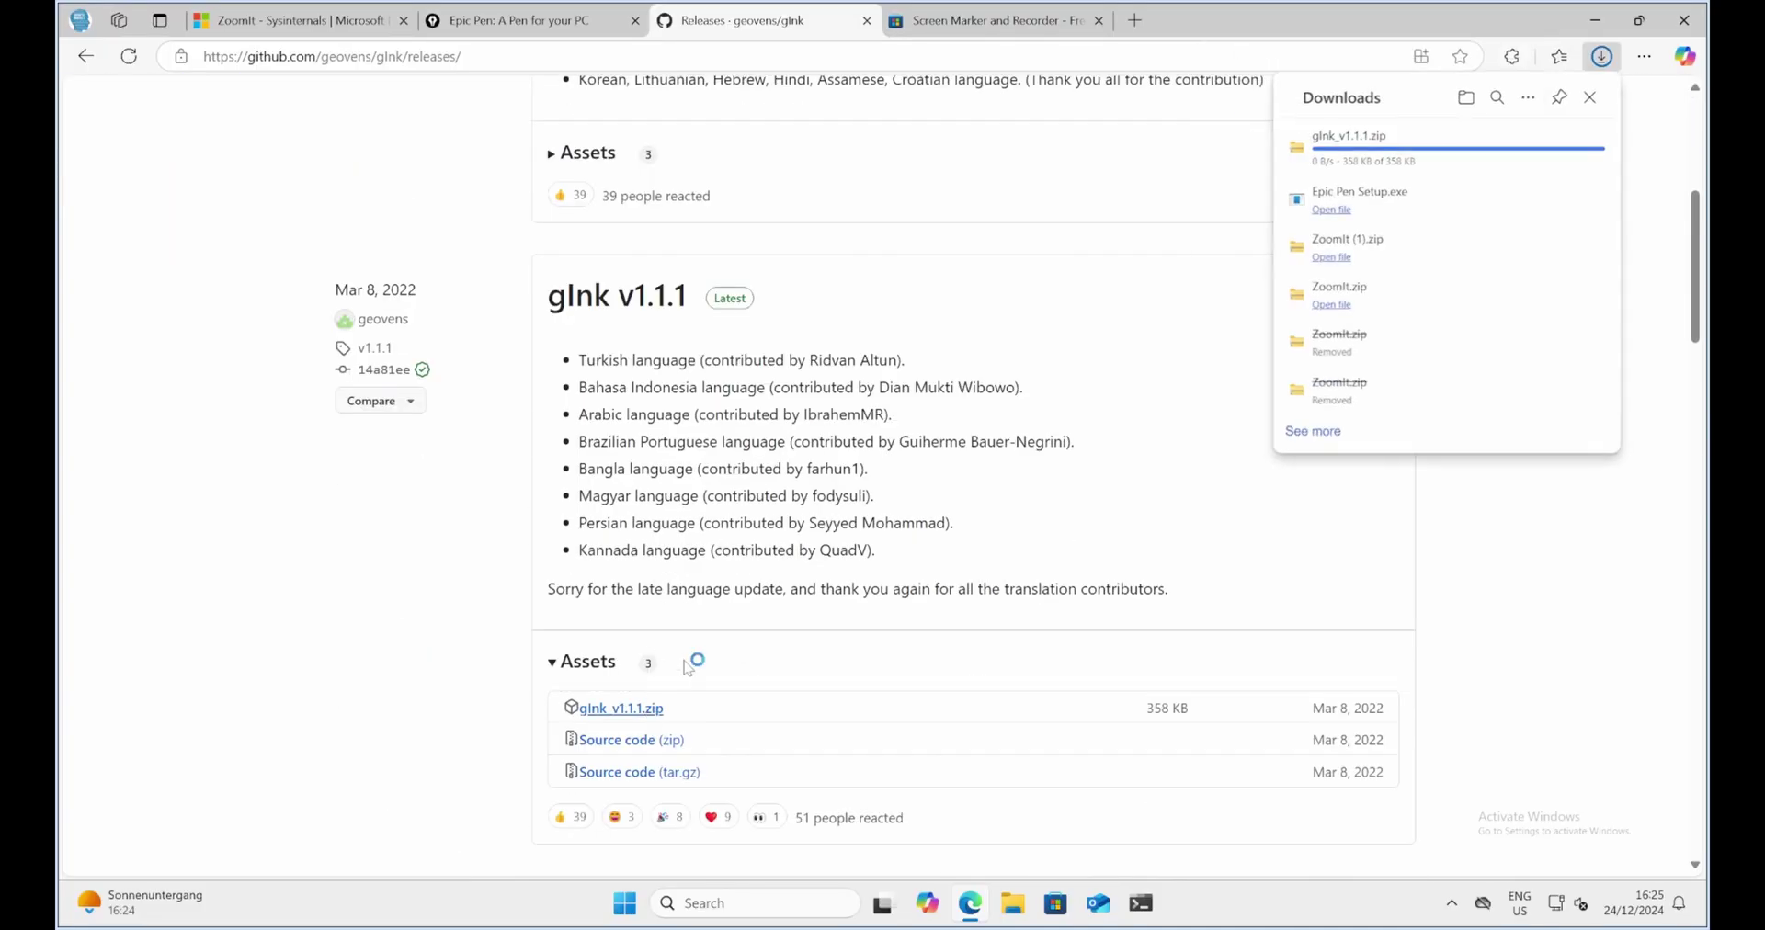
{"action": "left_click", "coordinate": [1323, 155]}
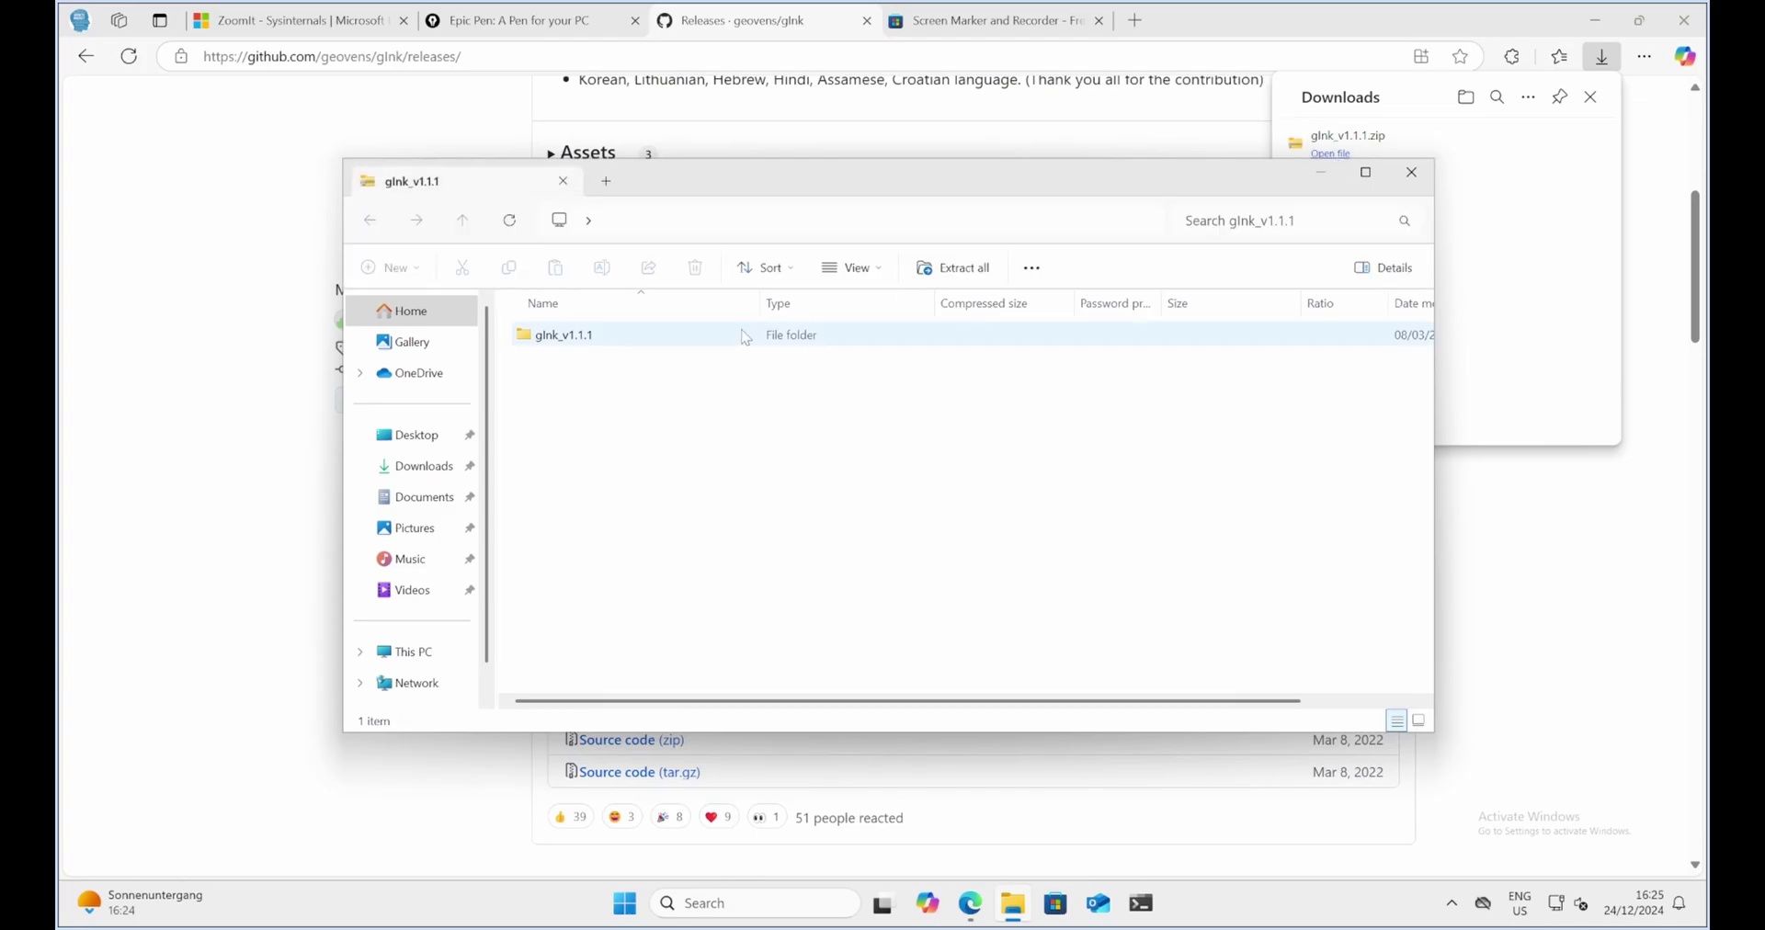
{"action": "left_click", "coordinate": [631, 340]}
{"action": "right_click", "coordinate": [579, 343]}
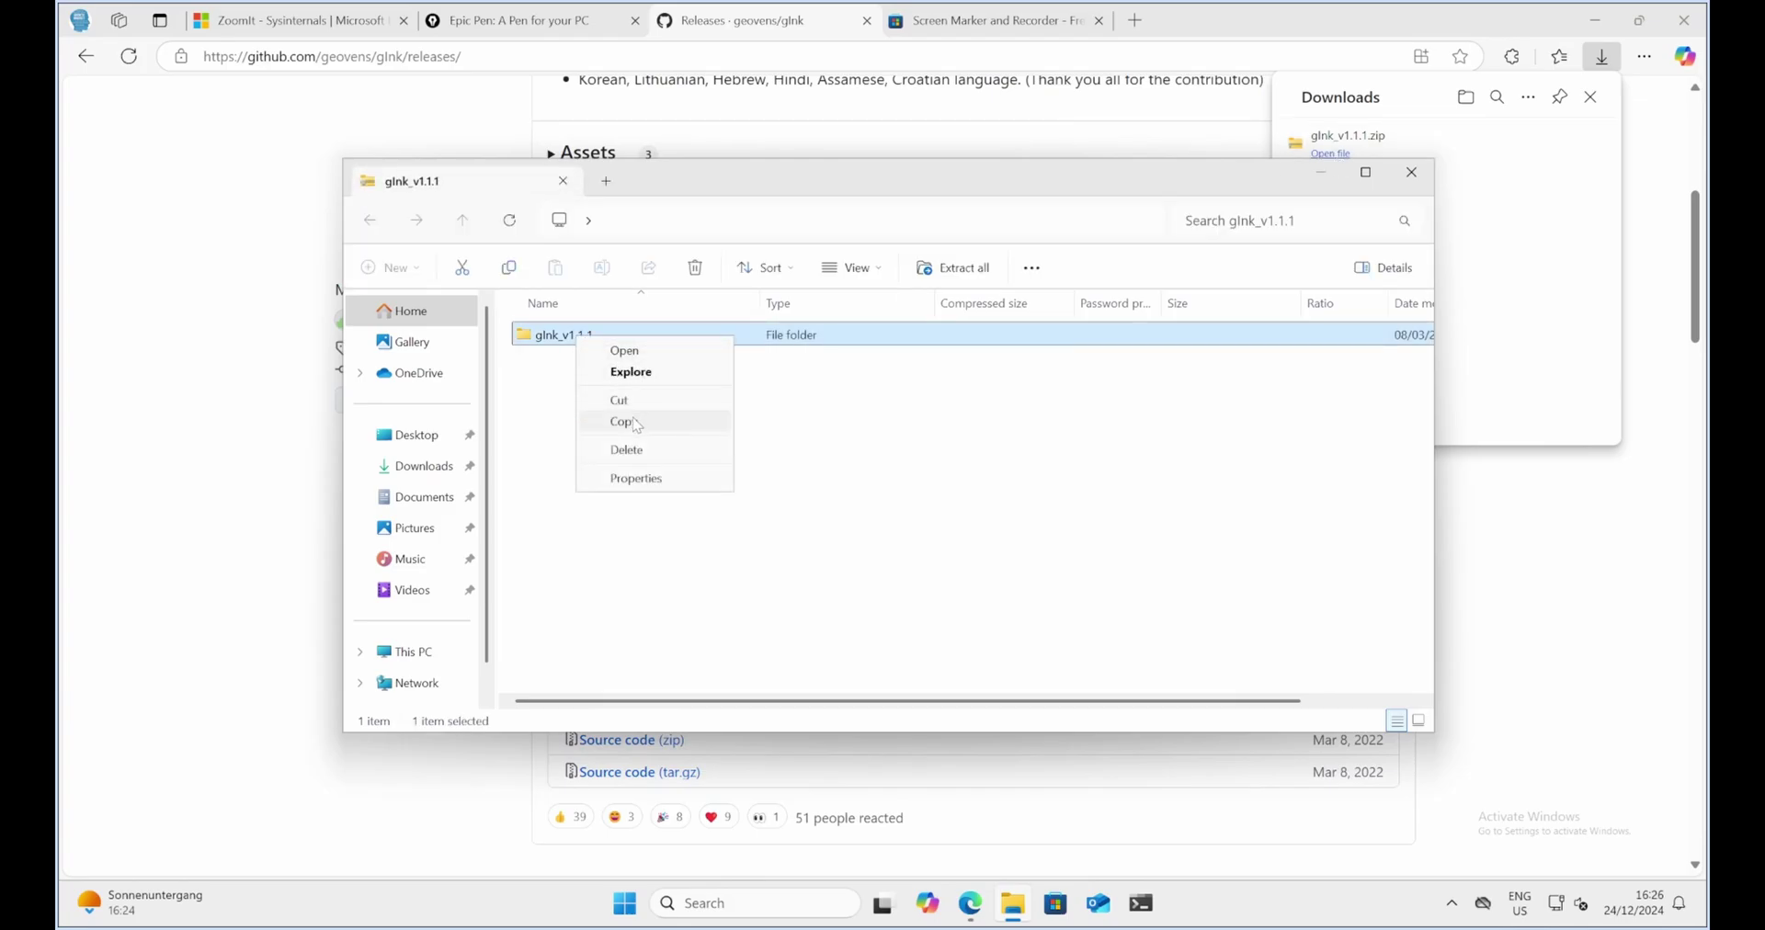
{"action": "left_click", "coordinate": [422, 466]}
{"action": "left_click", "coordinate": [607, 514]}
{"action": "right_click", "coordinate": [603, 542]}
{"action": "left_click", "coordinate": [630, 556]}
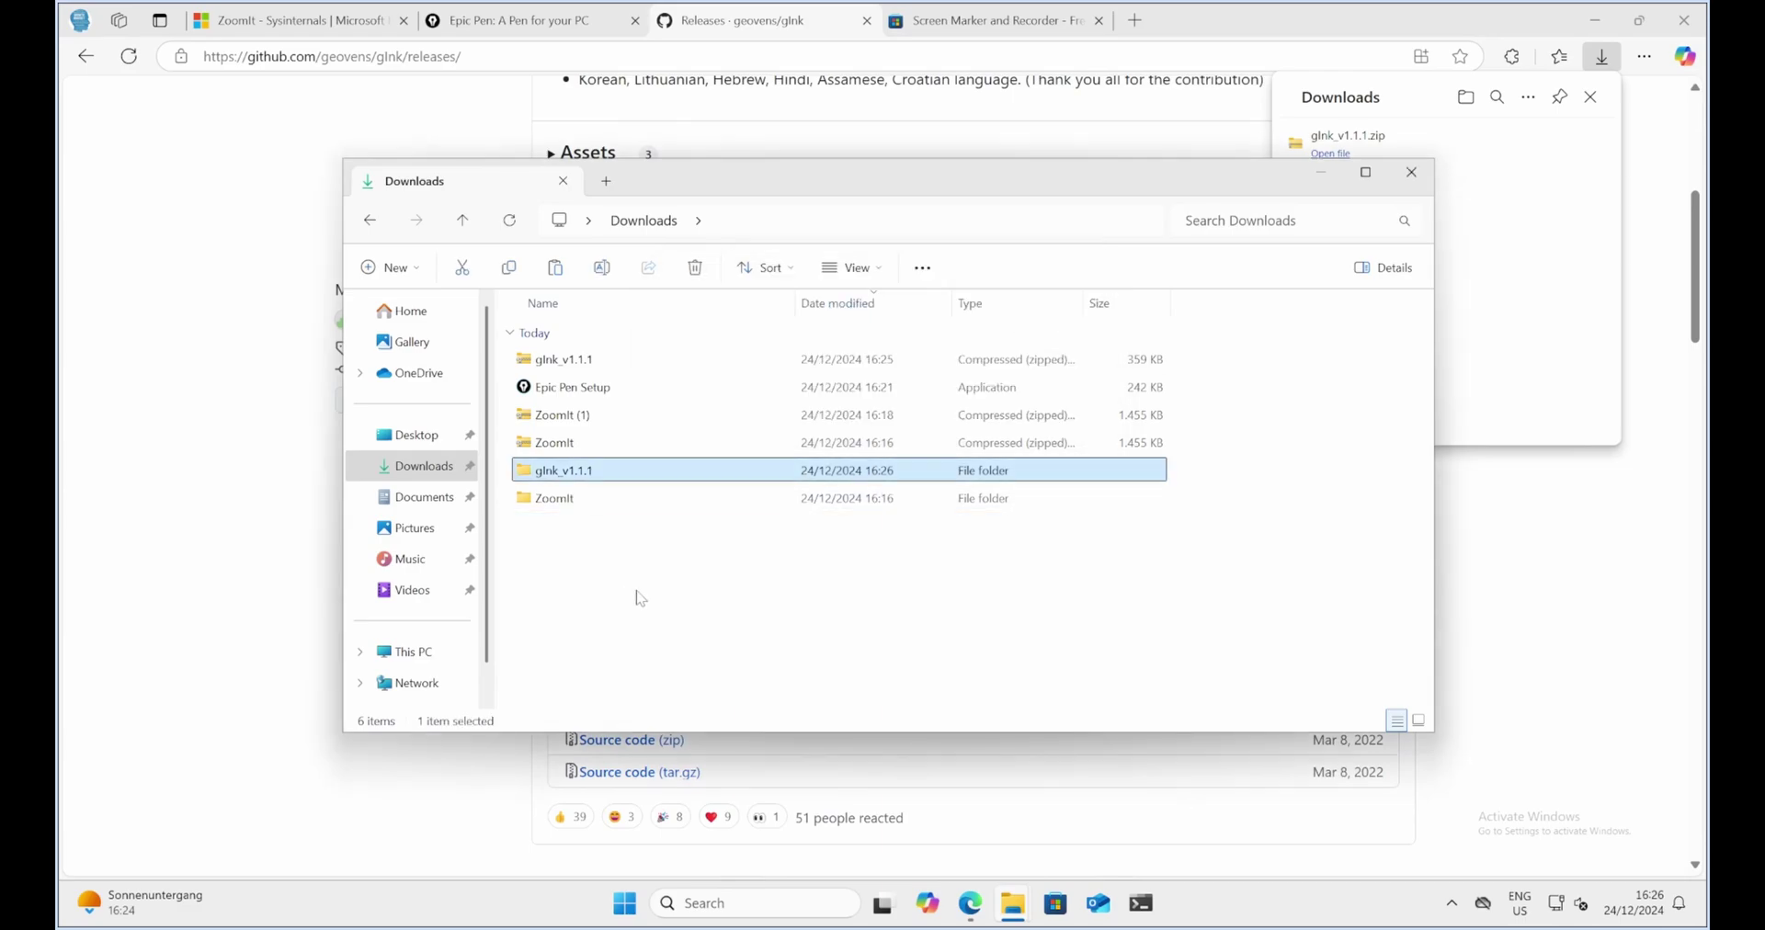
Launch gInk from the extracted folder and install the required .NET Framework feature.
{"action": "double_click", "coordinate": [572, 479]}
{"action": "double_click", "coordinate": [578, 361]}
{"action": "left_click", "coordinate": [785, 489]}
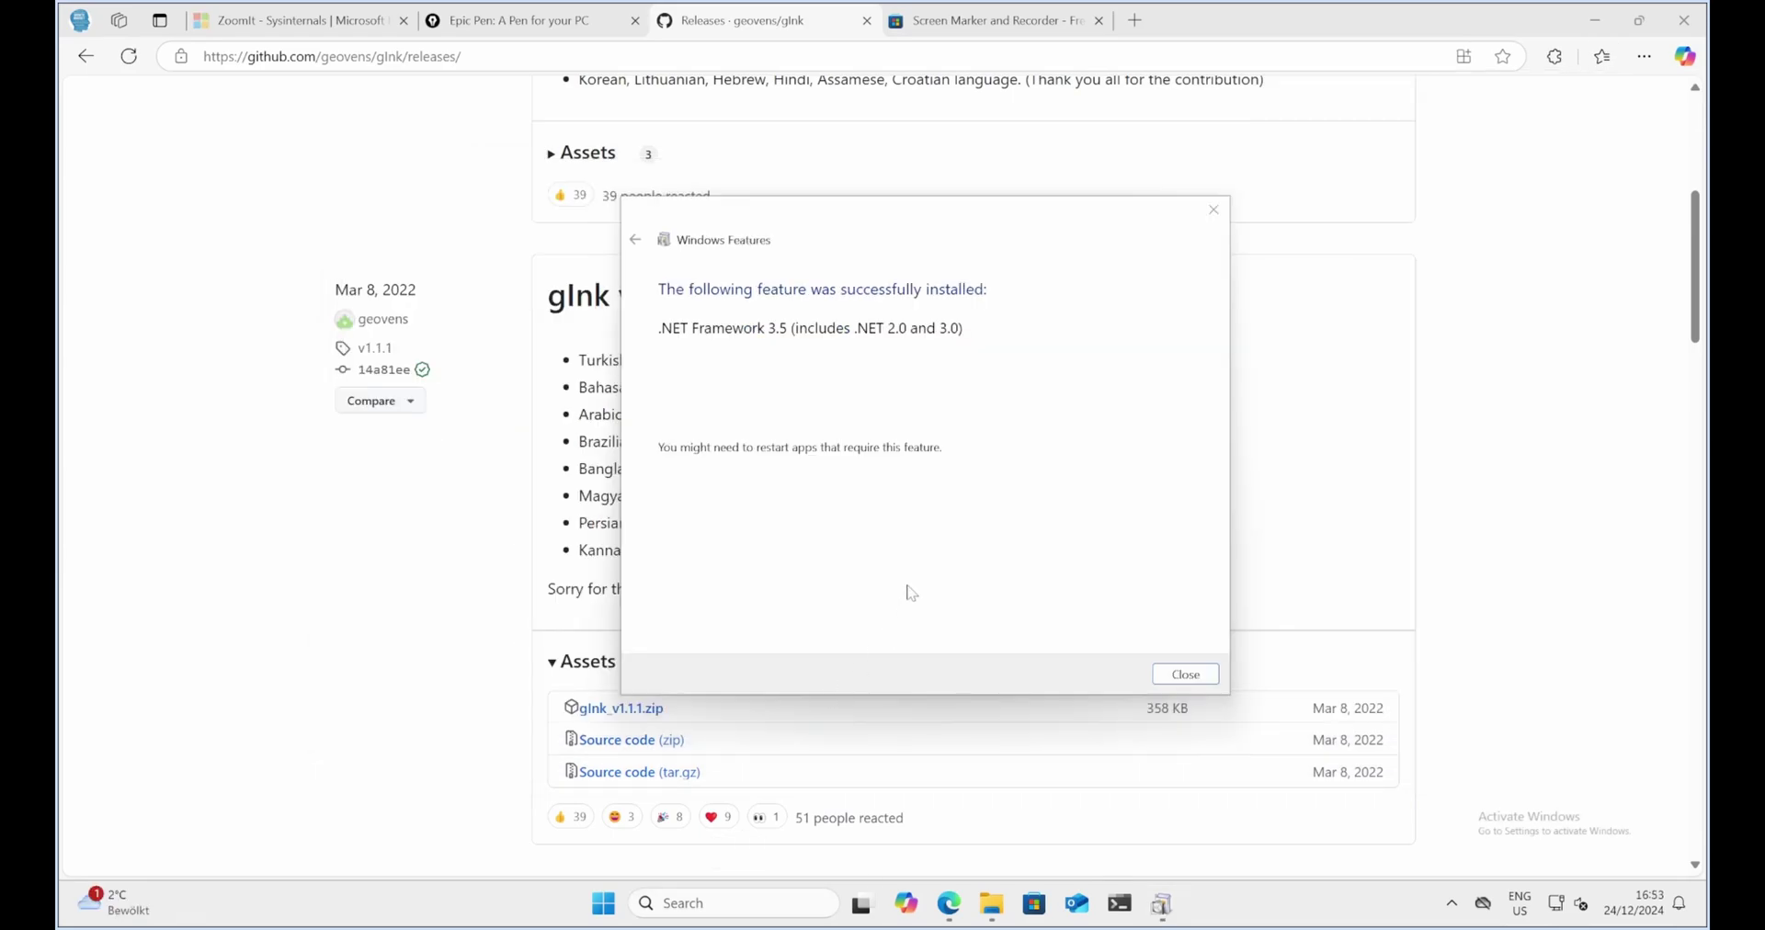
Close the .NET install confirmation and put away the gInk folder window.
{"action": "left_click", "coordinate": [1013, 603]}
{"action": "left_click", "coordinate": [1183, 678]}
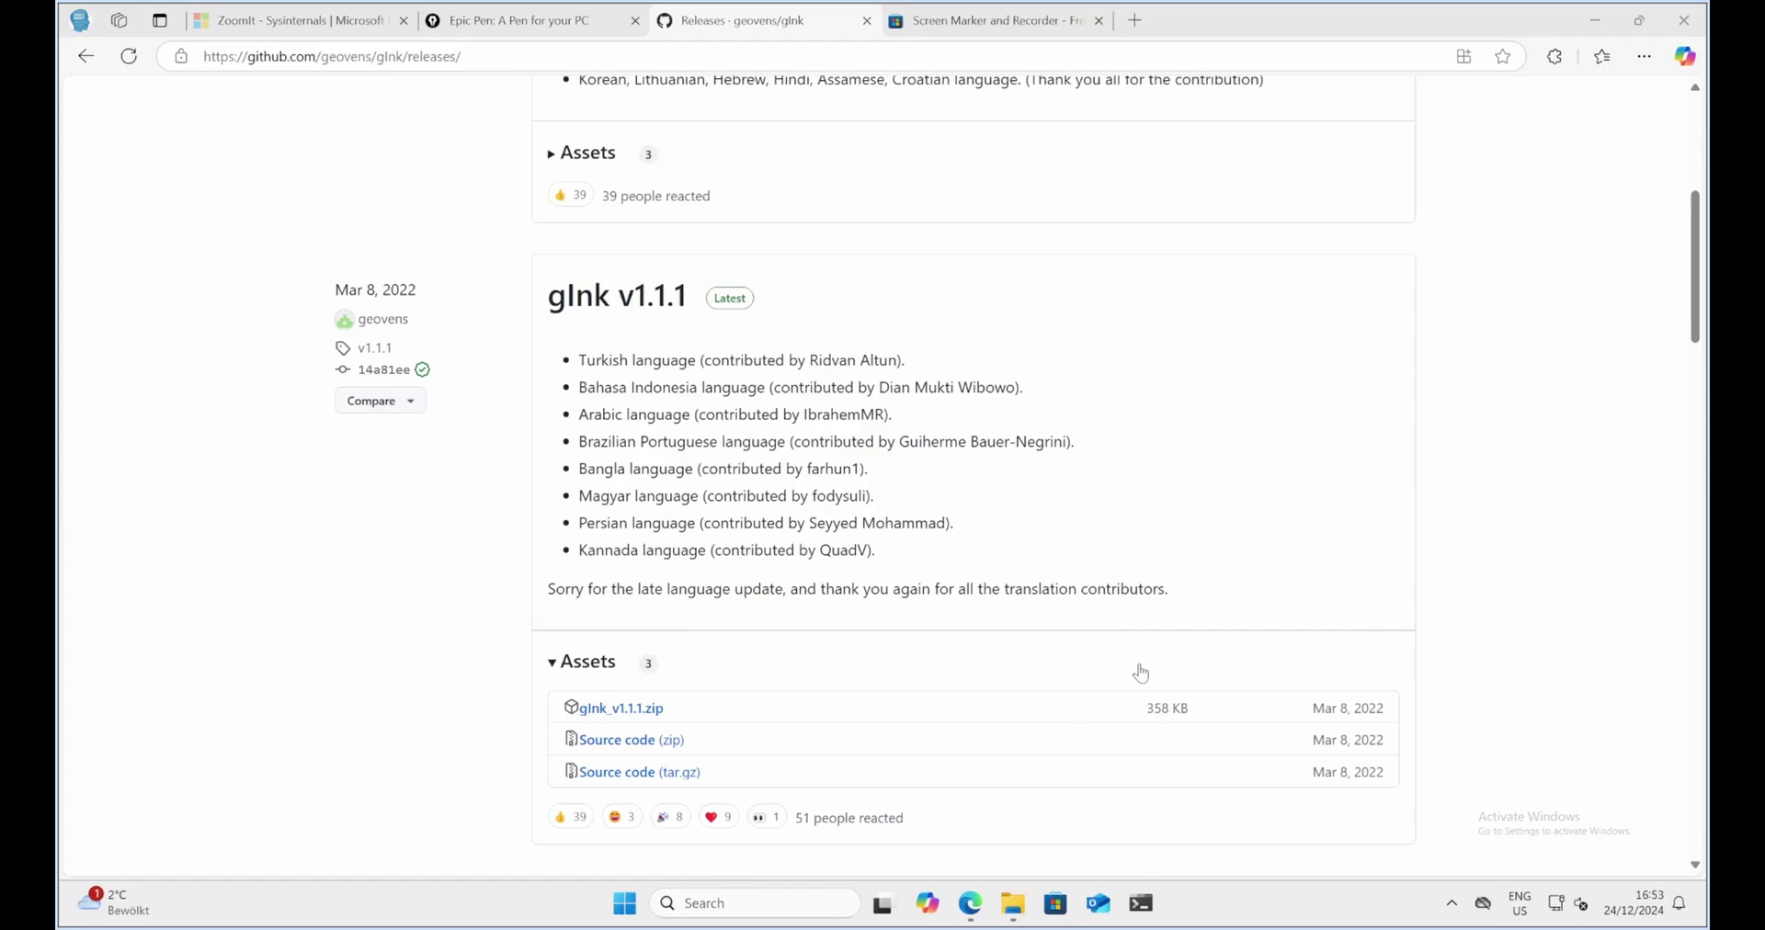
{"action": "left_click", "coordinate": [1451, 906]}
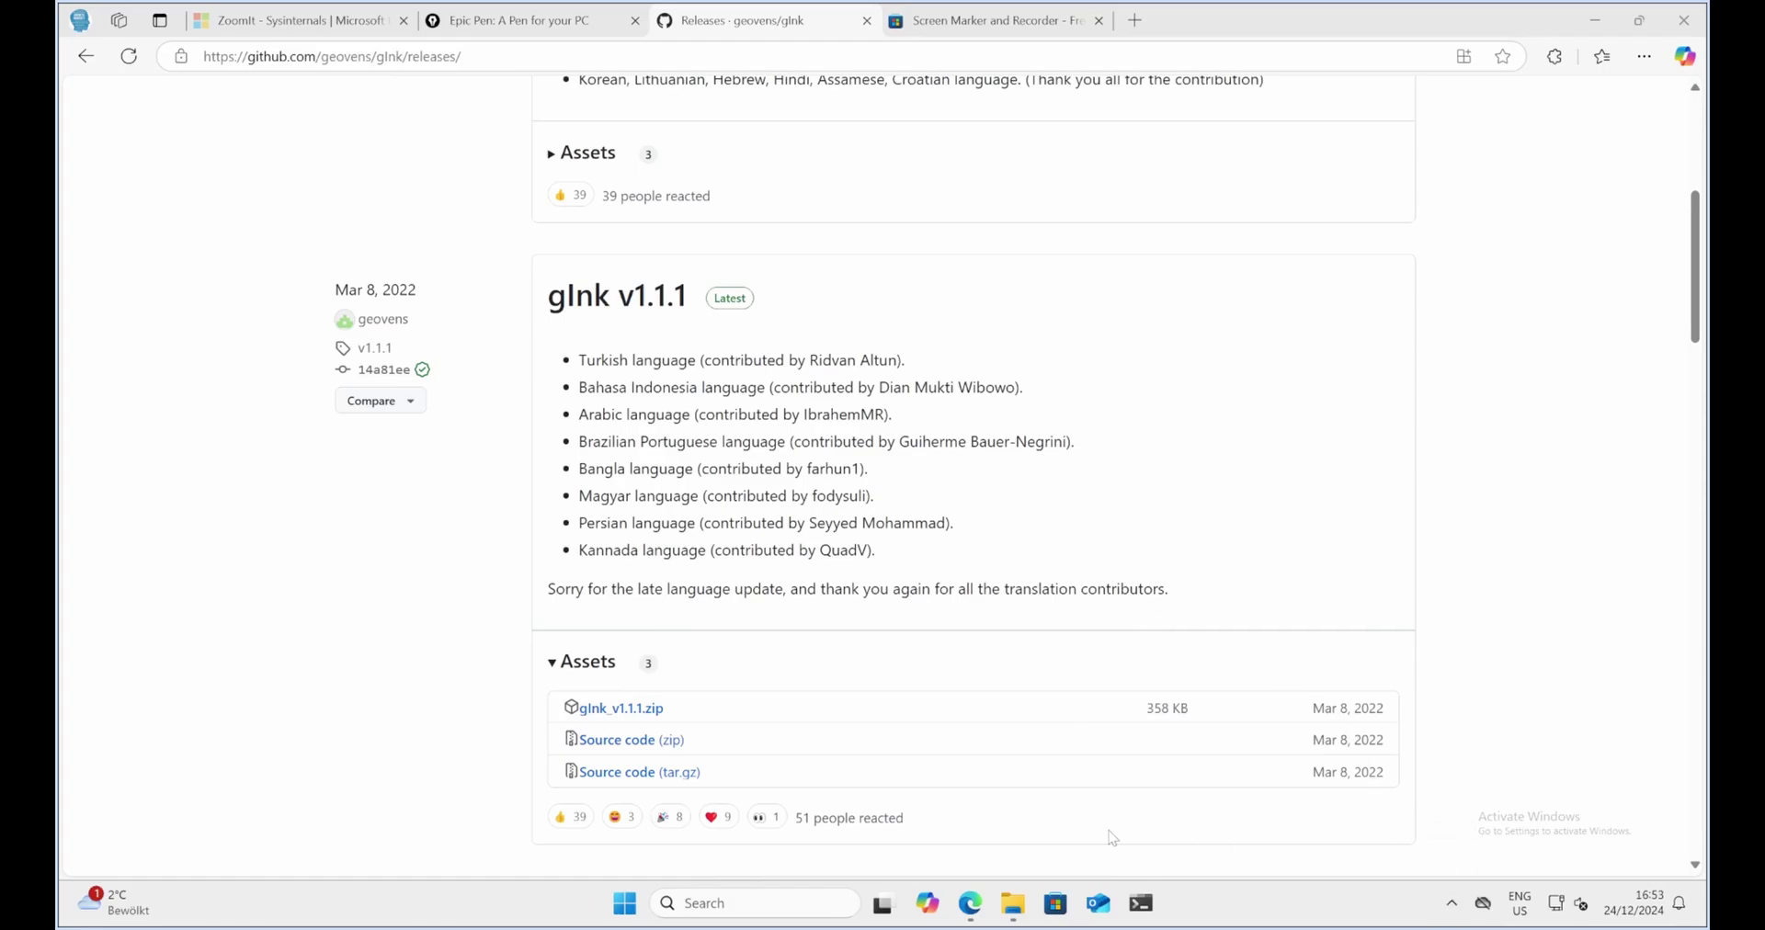
{"action": "left_click", "coordinate": [1012, 904]}
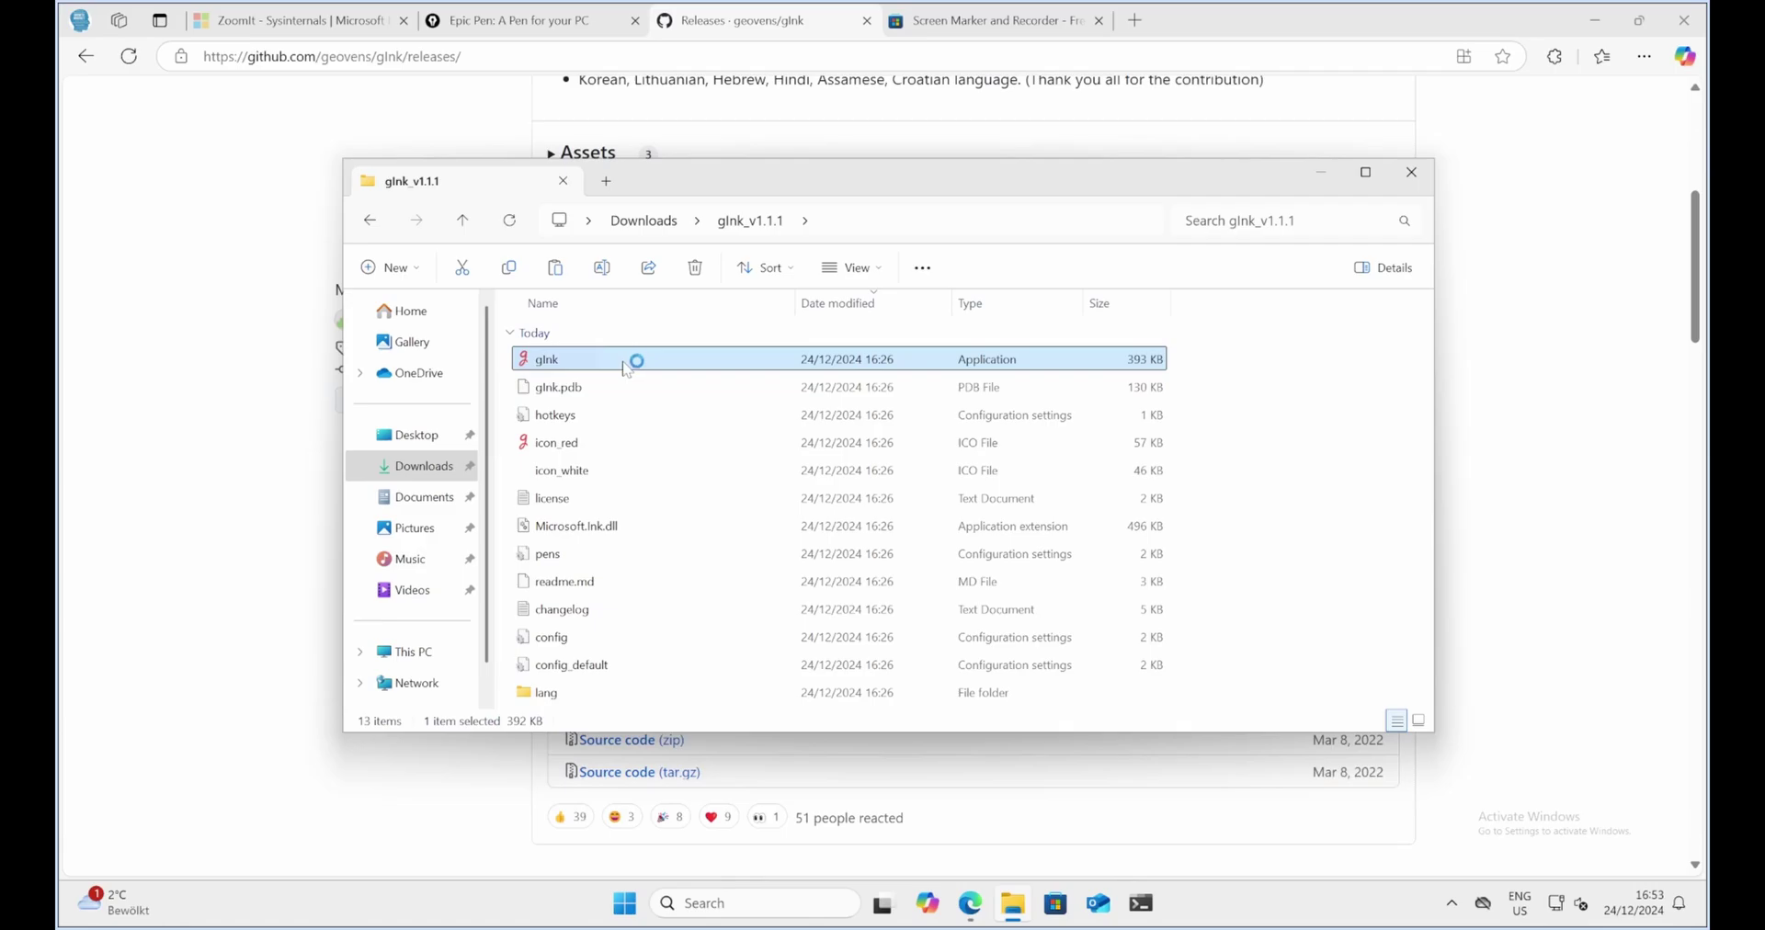
{"action": "left_click", "coordinate": [1321, 172]}
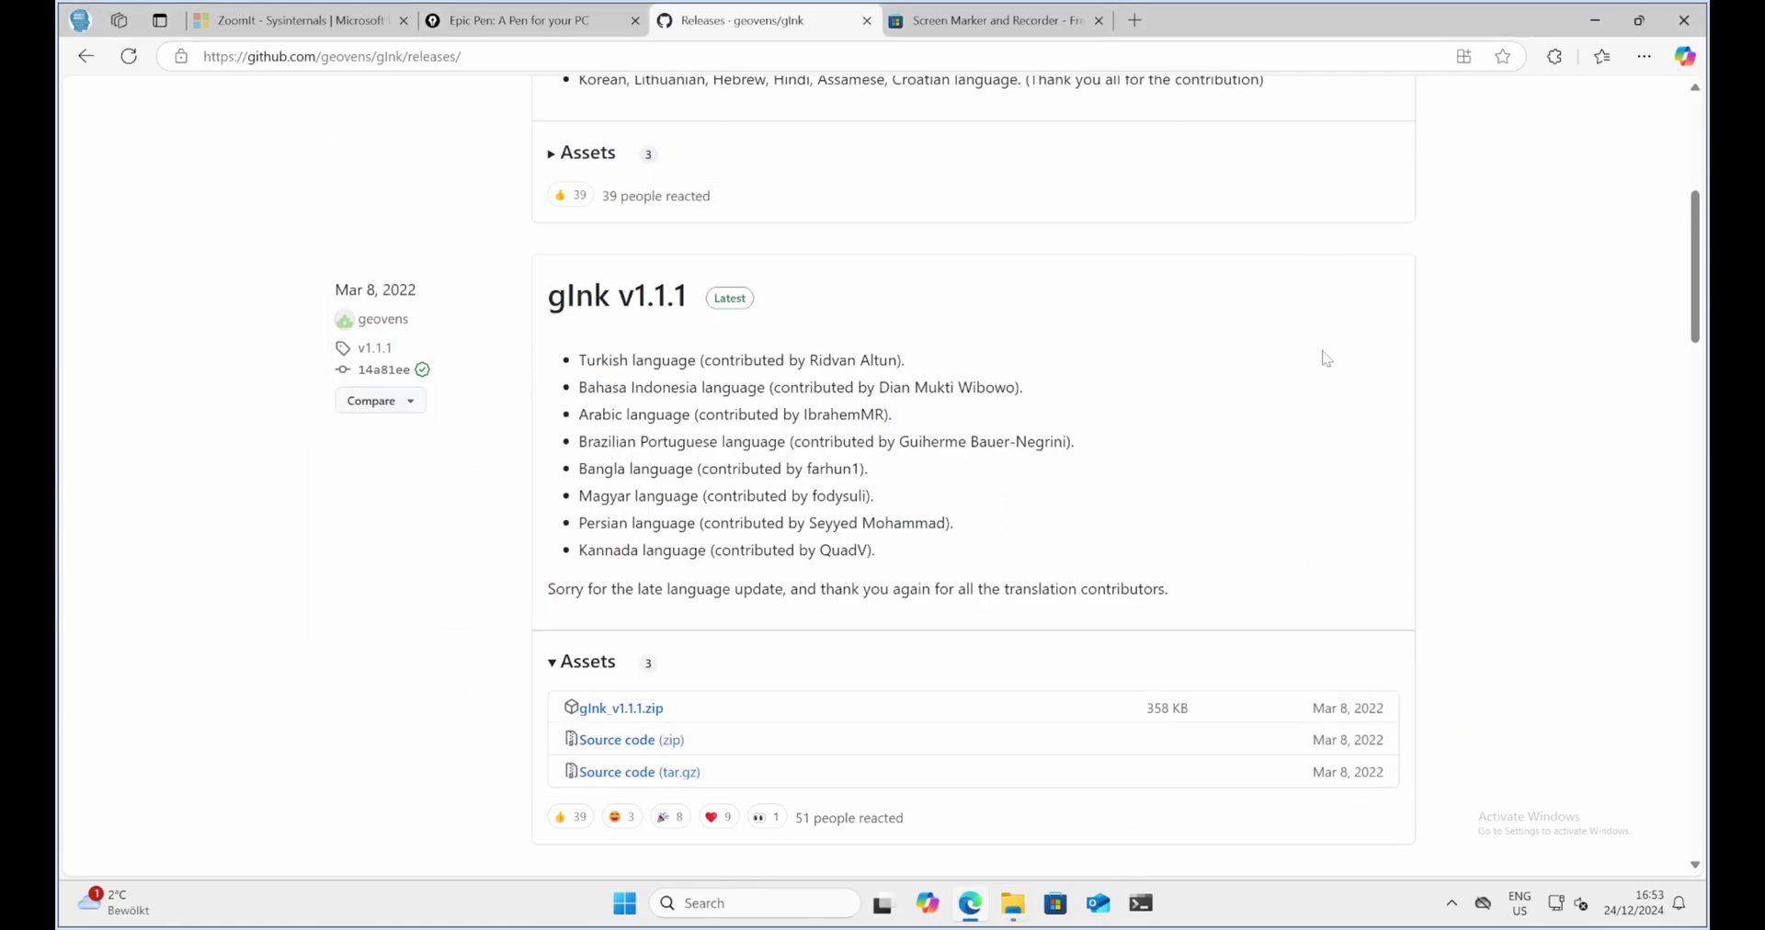
Open gInk Options from the tray, review the Pens and Hotkeys tabs, then close it.
{"action": "left_click", "coordinate": [1452, 904]}
{"action": "right_click", "coordinate": [1437, 850]}
{"action": "left_click", "coordinate": [1375, 809]}
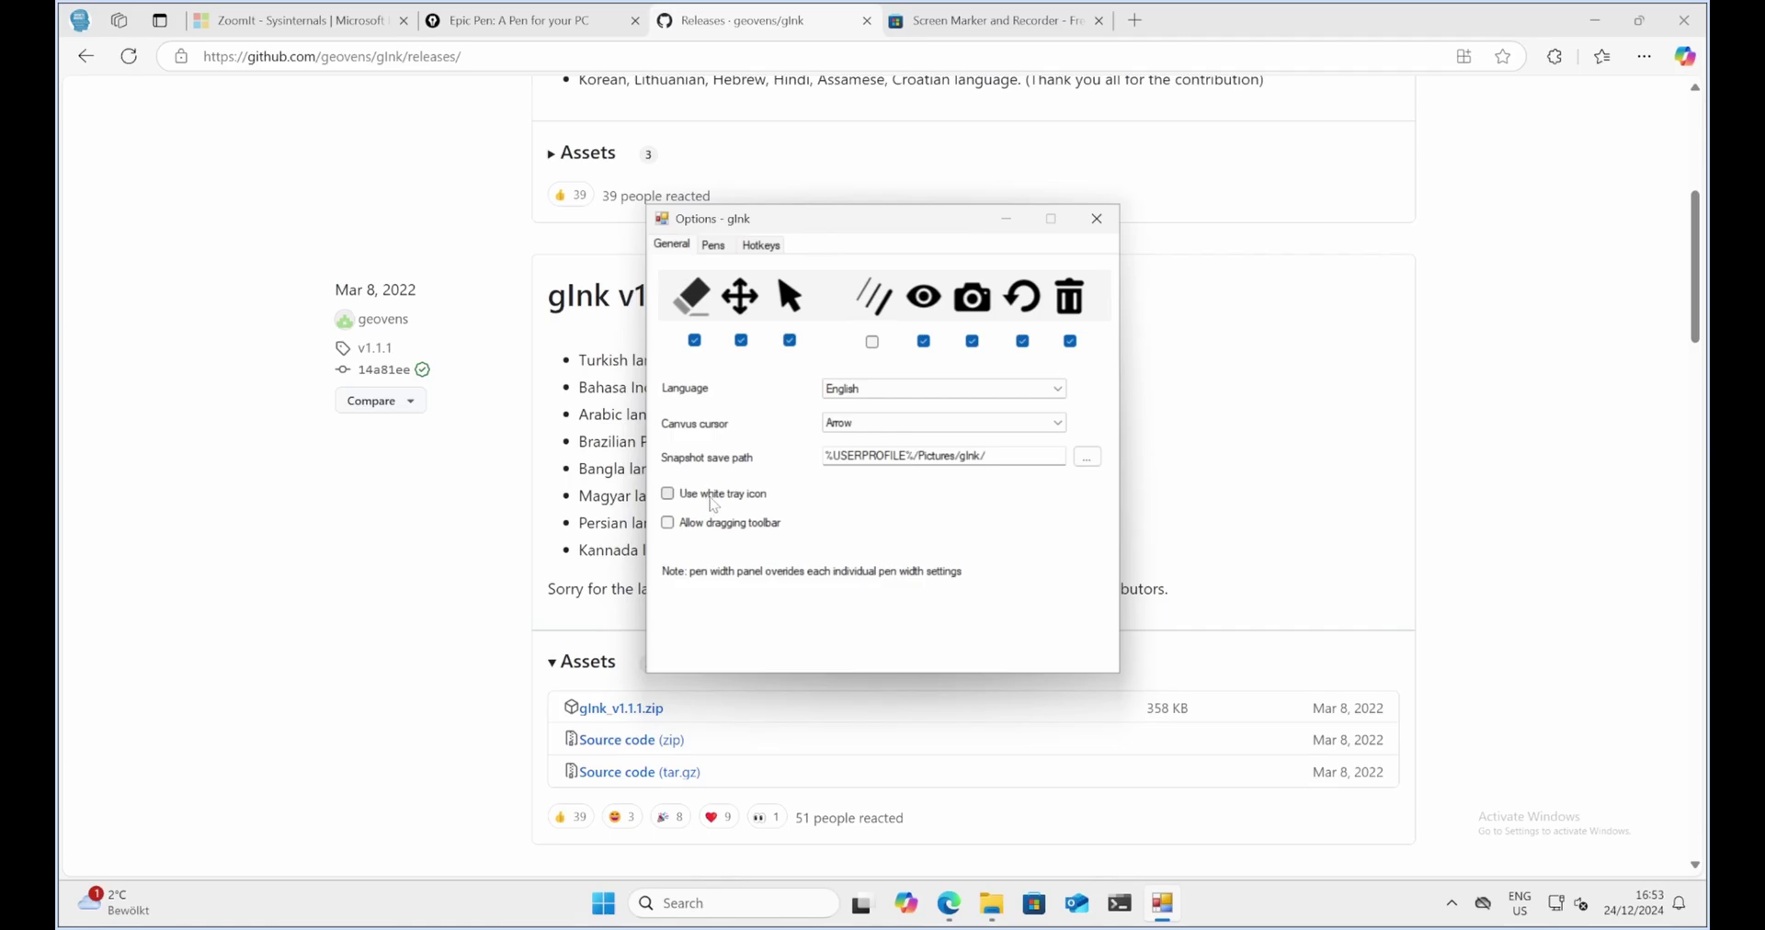
{"action": "left_click", "coordinate": [713, 244]}
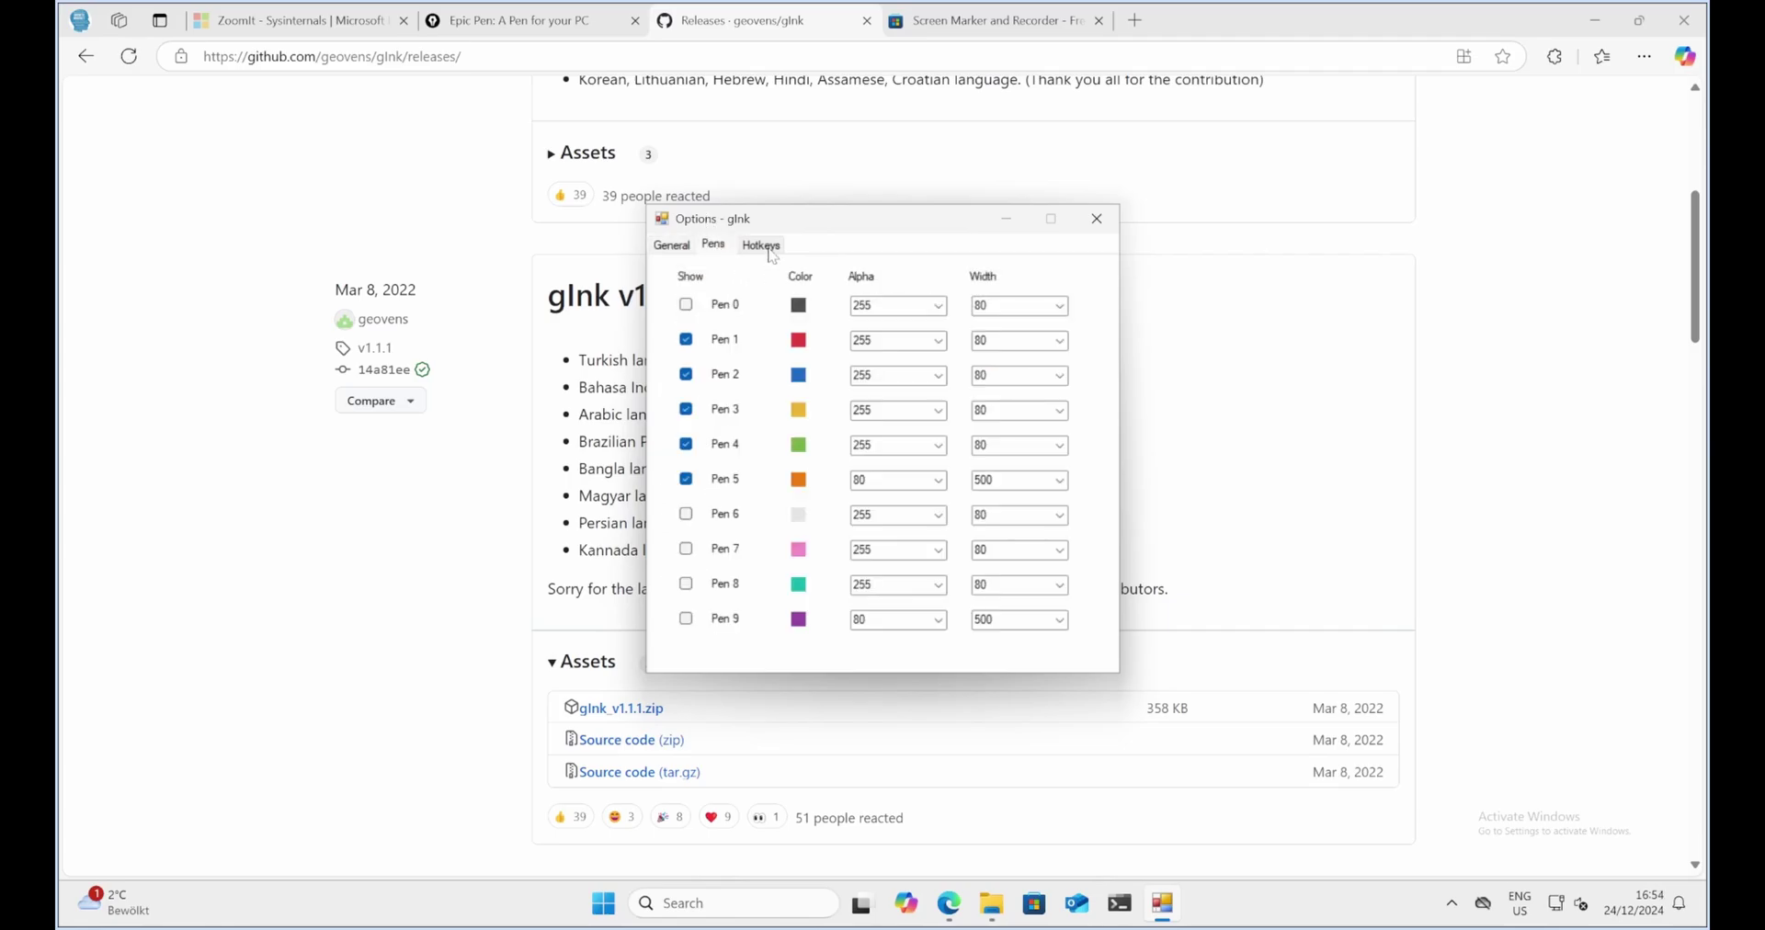
{"action": "left_click", "coordinate": [762, 246]}
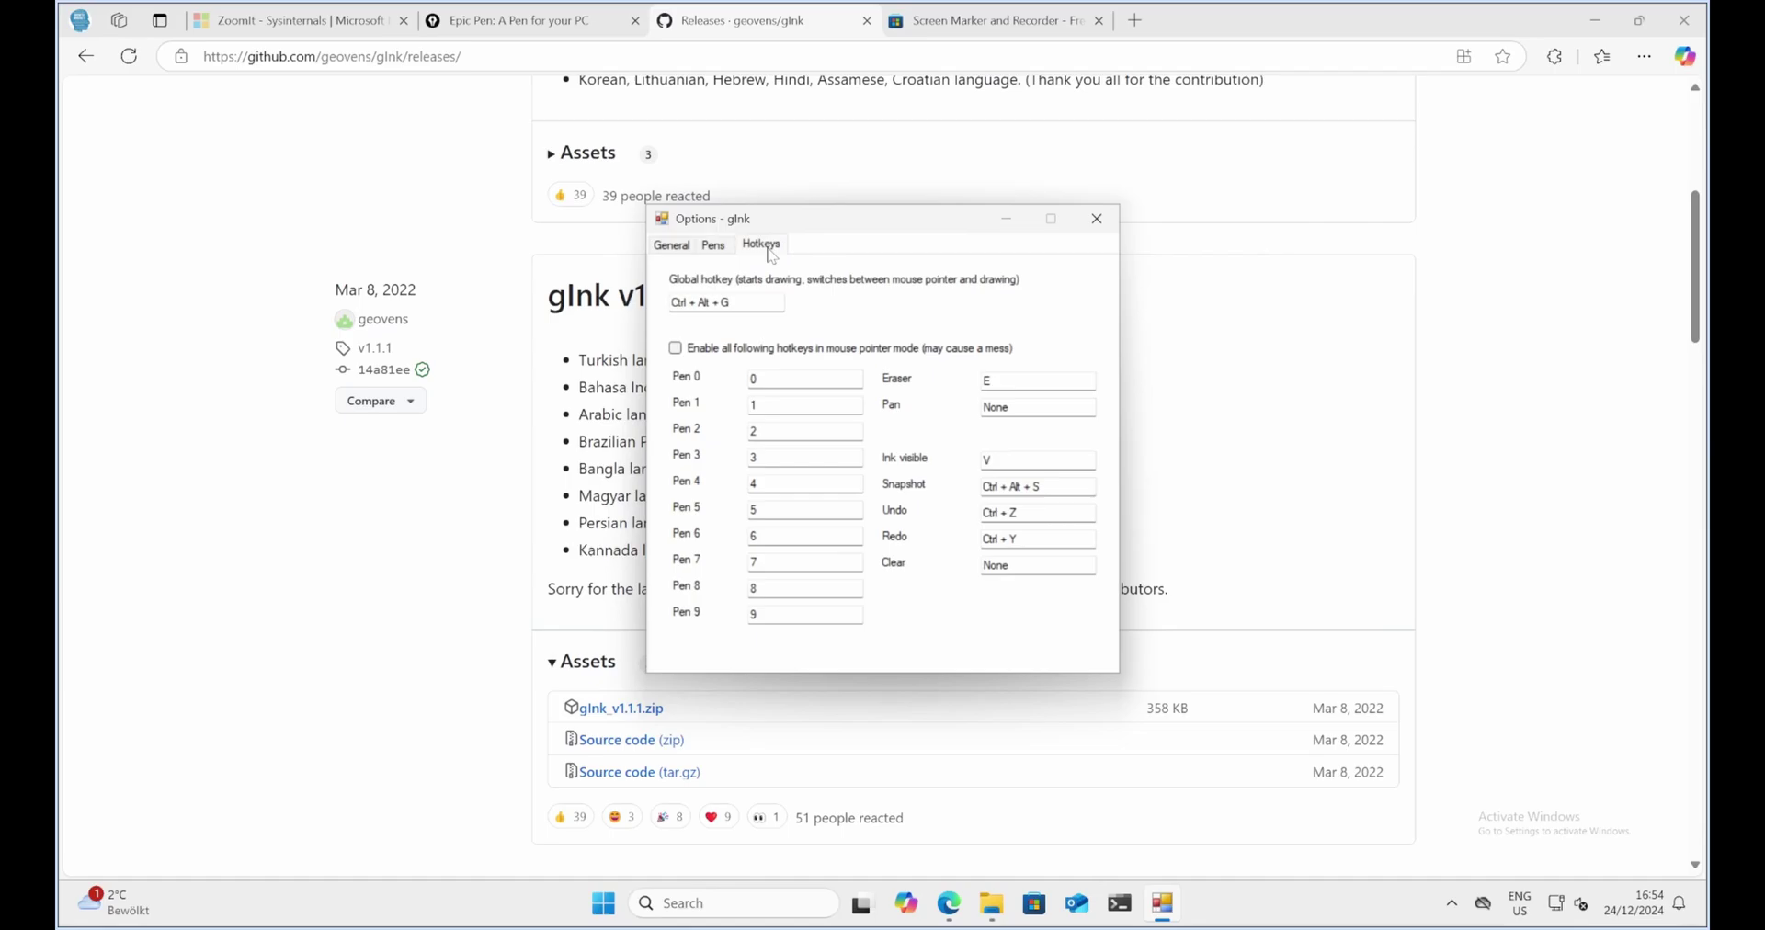
{"action": "left_click", "coordinate": [671, 246]}
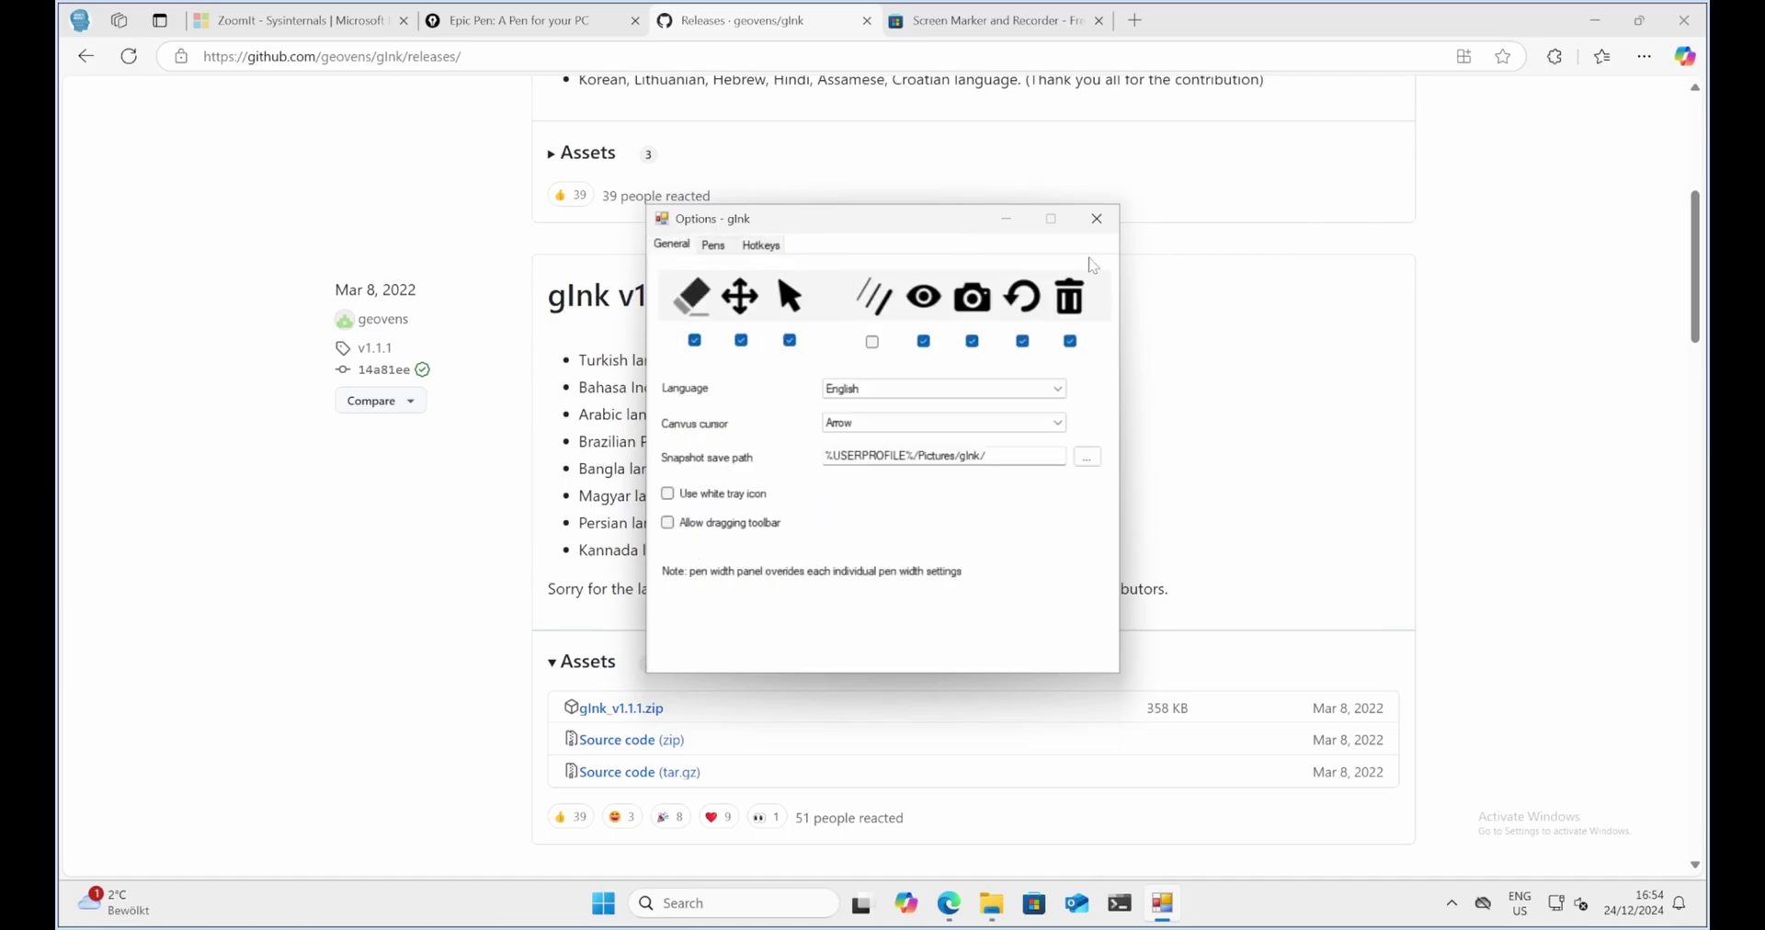
{"action": "left_click", "coordinate": [1096, 218]}
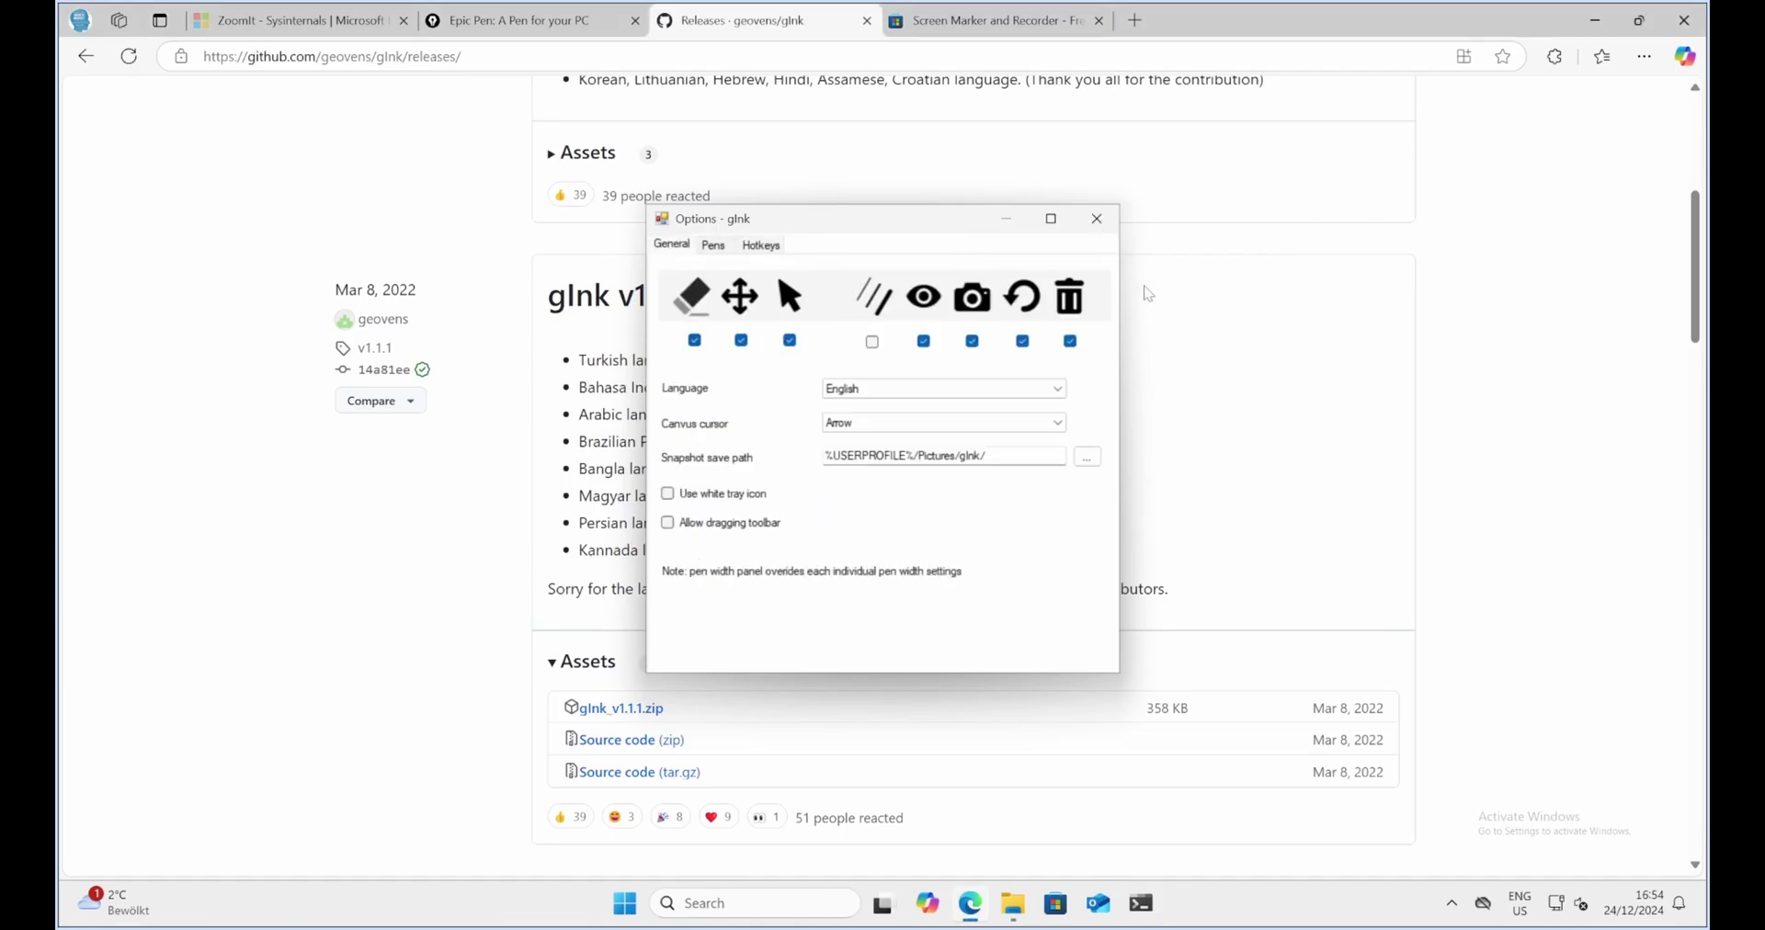
Start gInk from the tray and draw red, yellow and orange strokes under the gInk v1.1.1 title.
{"action": "left_click", "coordinate": [1451, 907]}
{"action": "left_click", "coordinate": [1431, 850]}
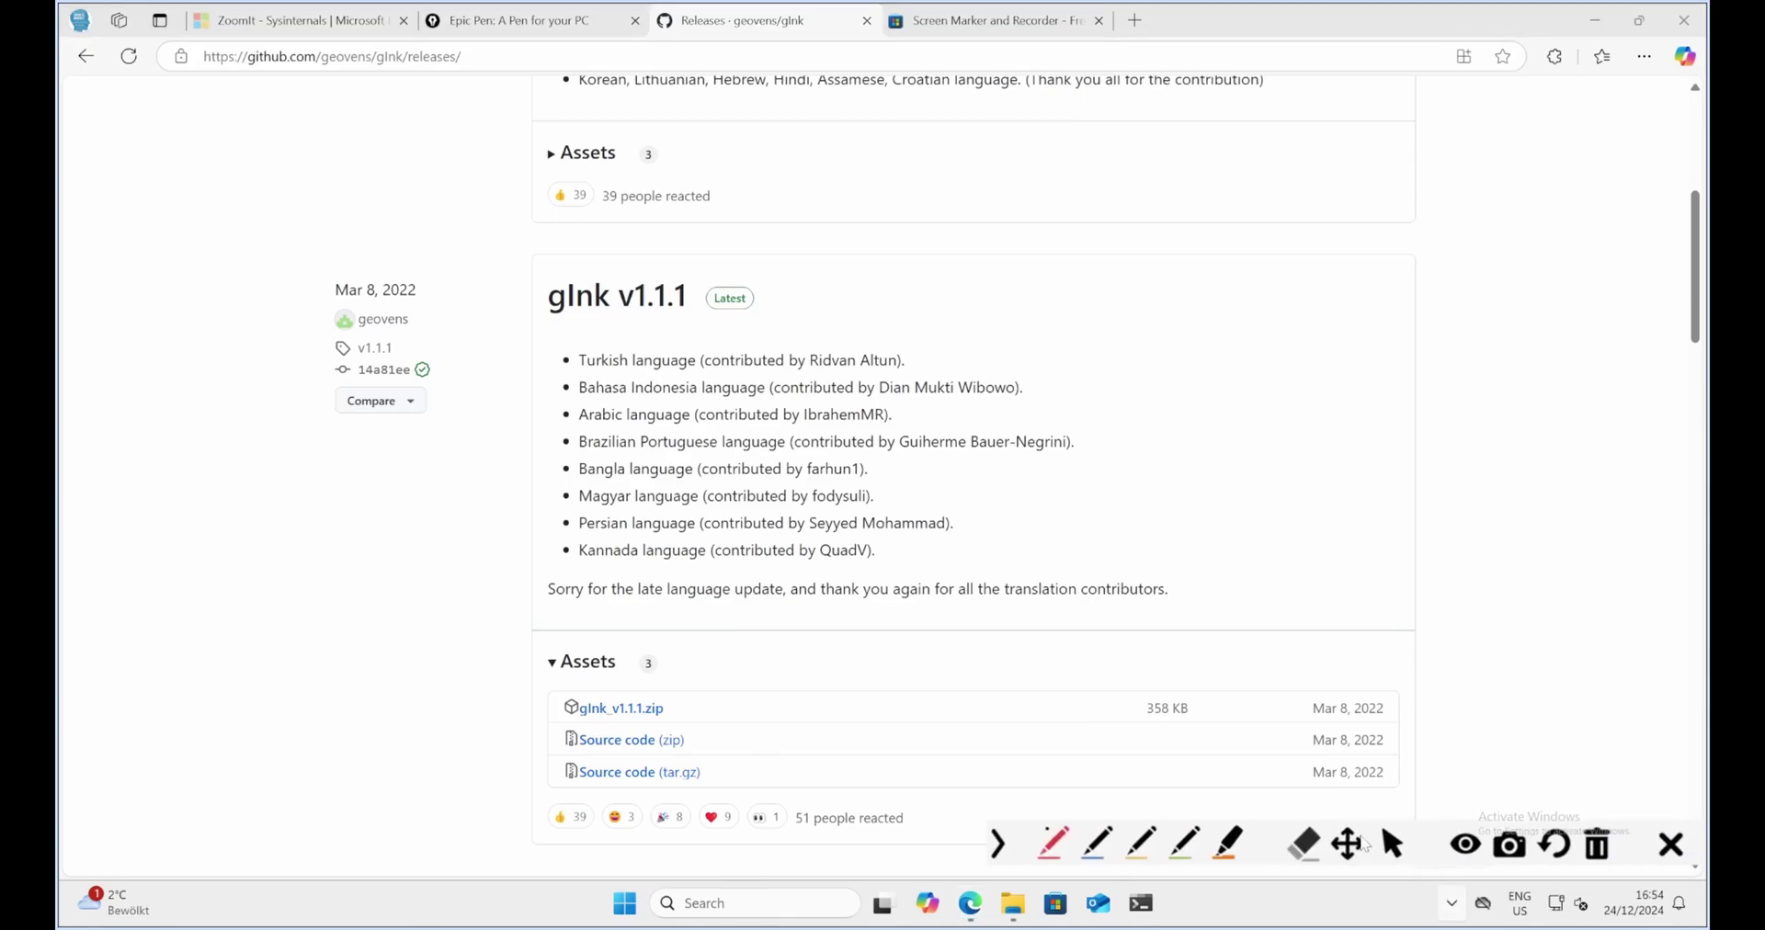
{"action": "left_click_drag", "start_coordinate": [548, 321], "coordinate": [696, 329]}
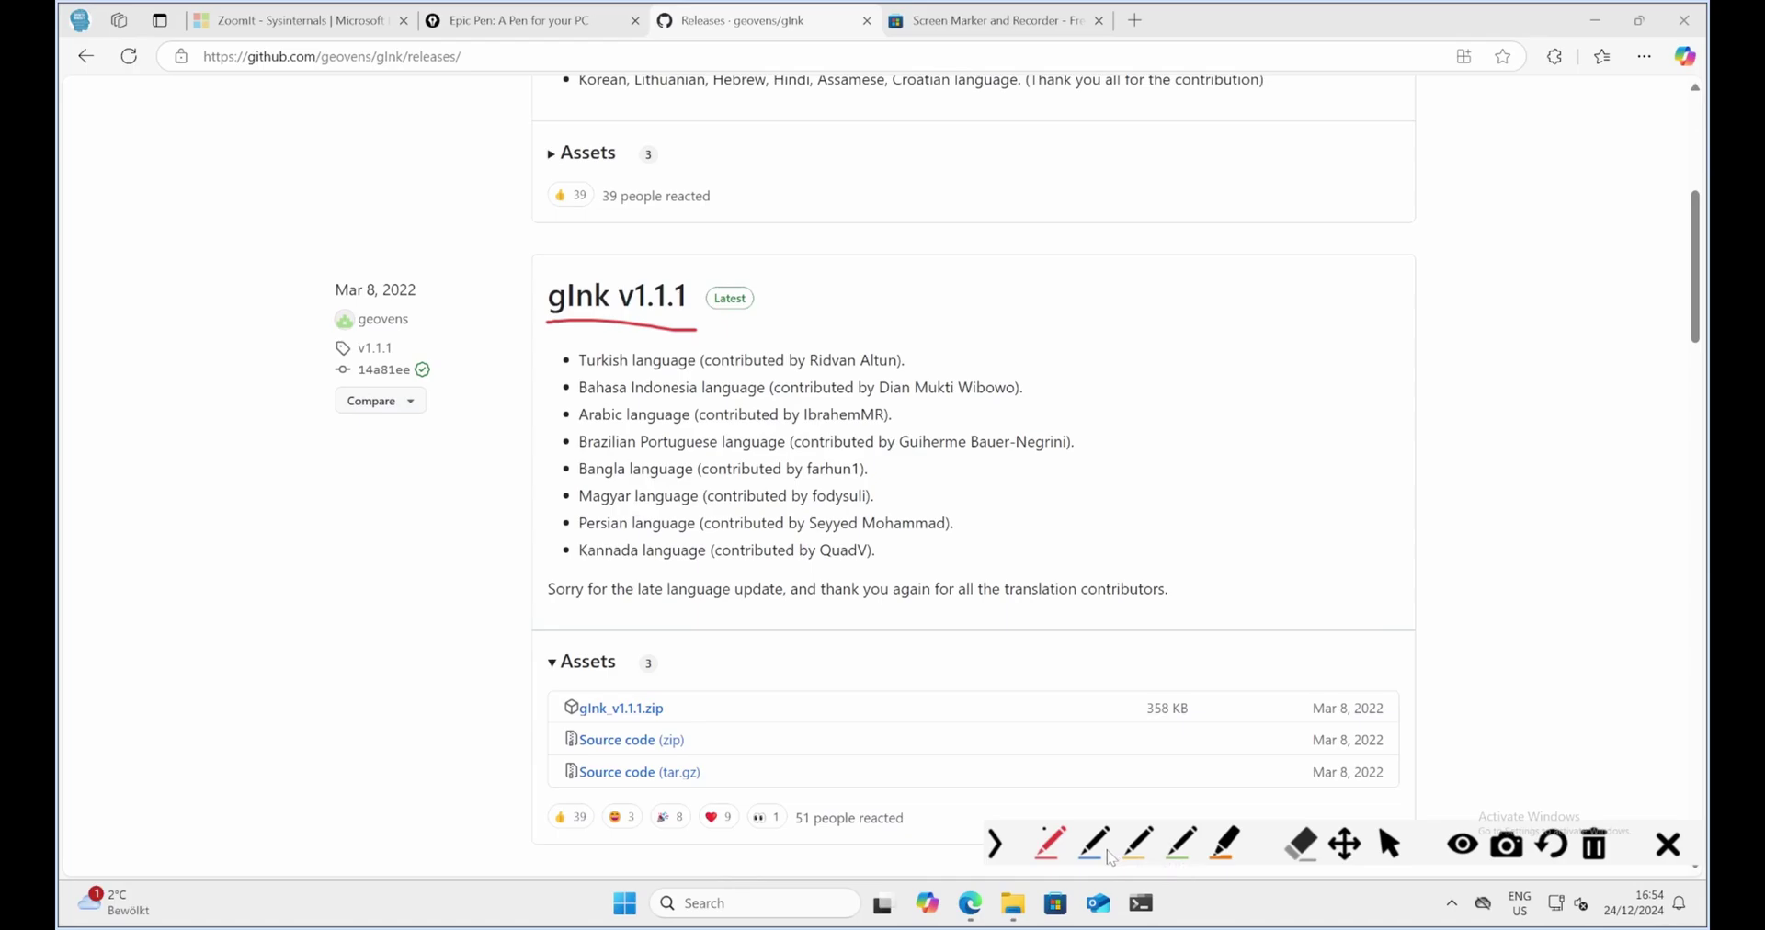
{"action": "left_click", "coordinate": [1131, 843]}
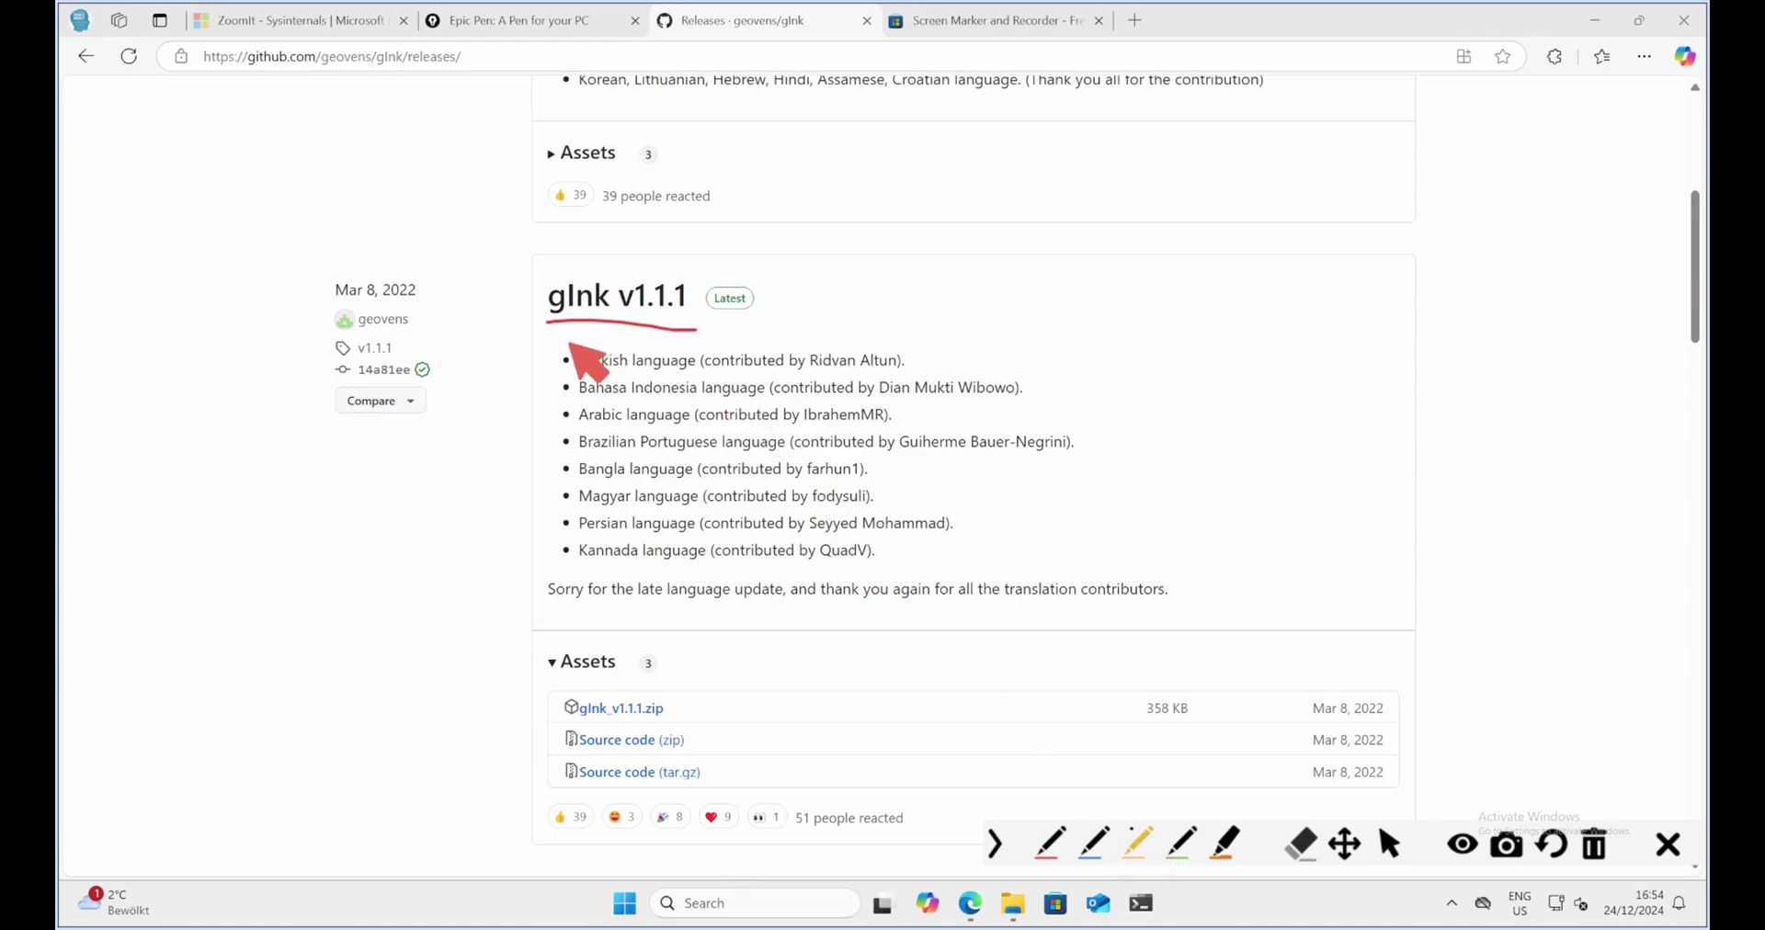
{"action": "left_click_drag", "start_coordinate": [566, 342], "coordinate": [695, 342]}
{"action": "left_click", "coordinate": [1224, 842]}
{"action": "left_click_drag", "start_coordinate": [544, 318], "coordinate": [713, 322]}
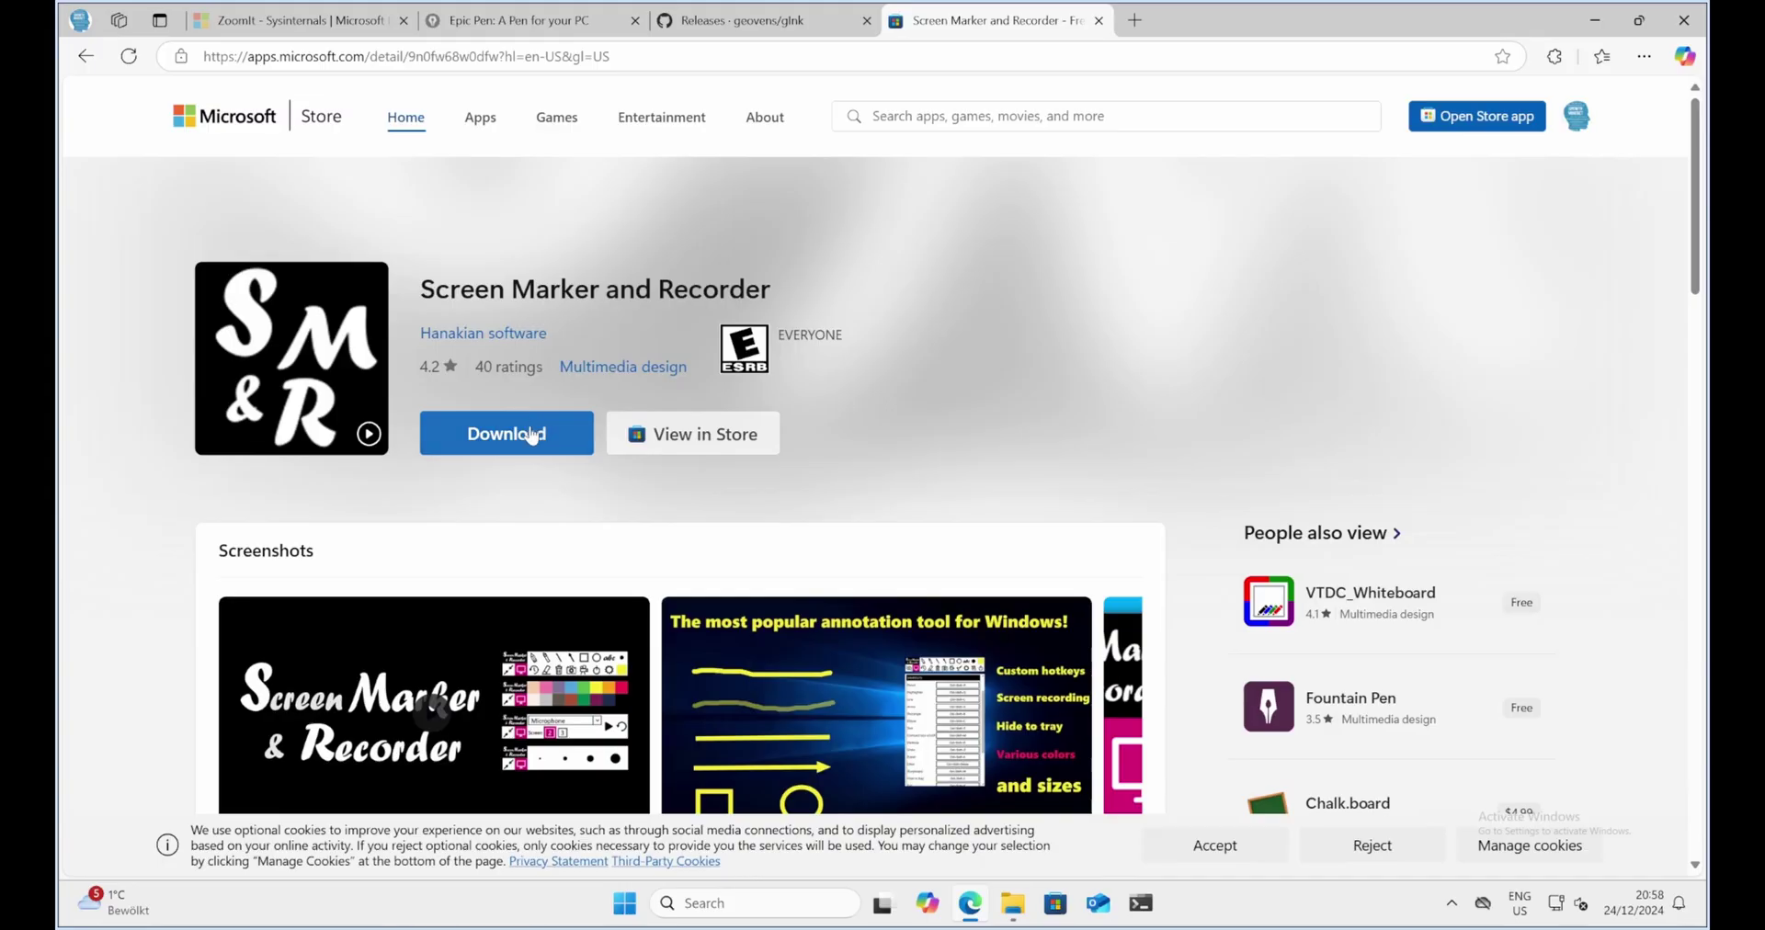
Download and run the Screen Marker and Recorder installer from its Store page.
{"action": "left_click", "coordinate": [533, 432]}
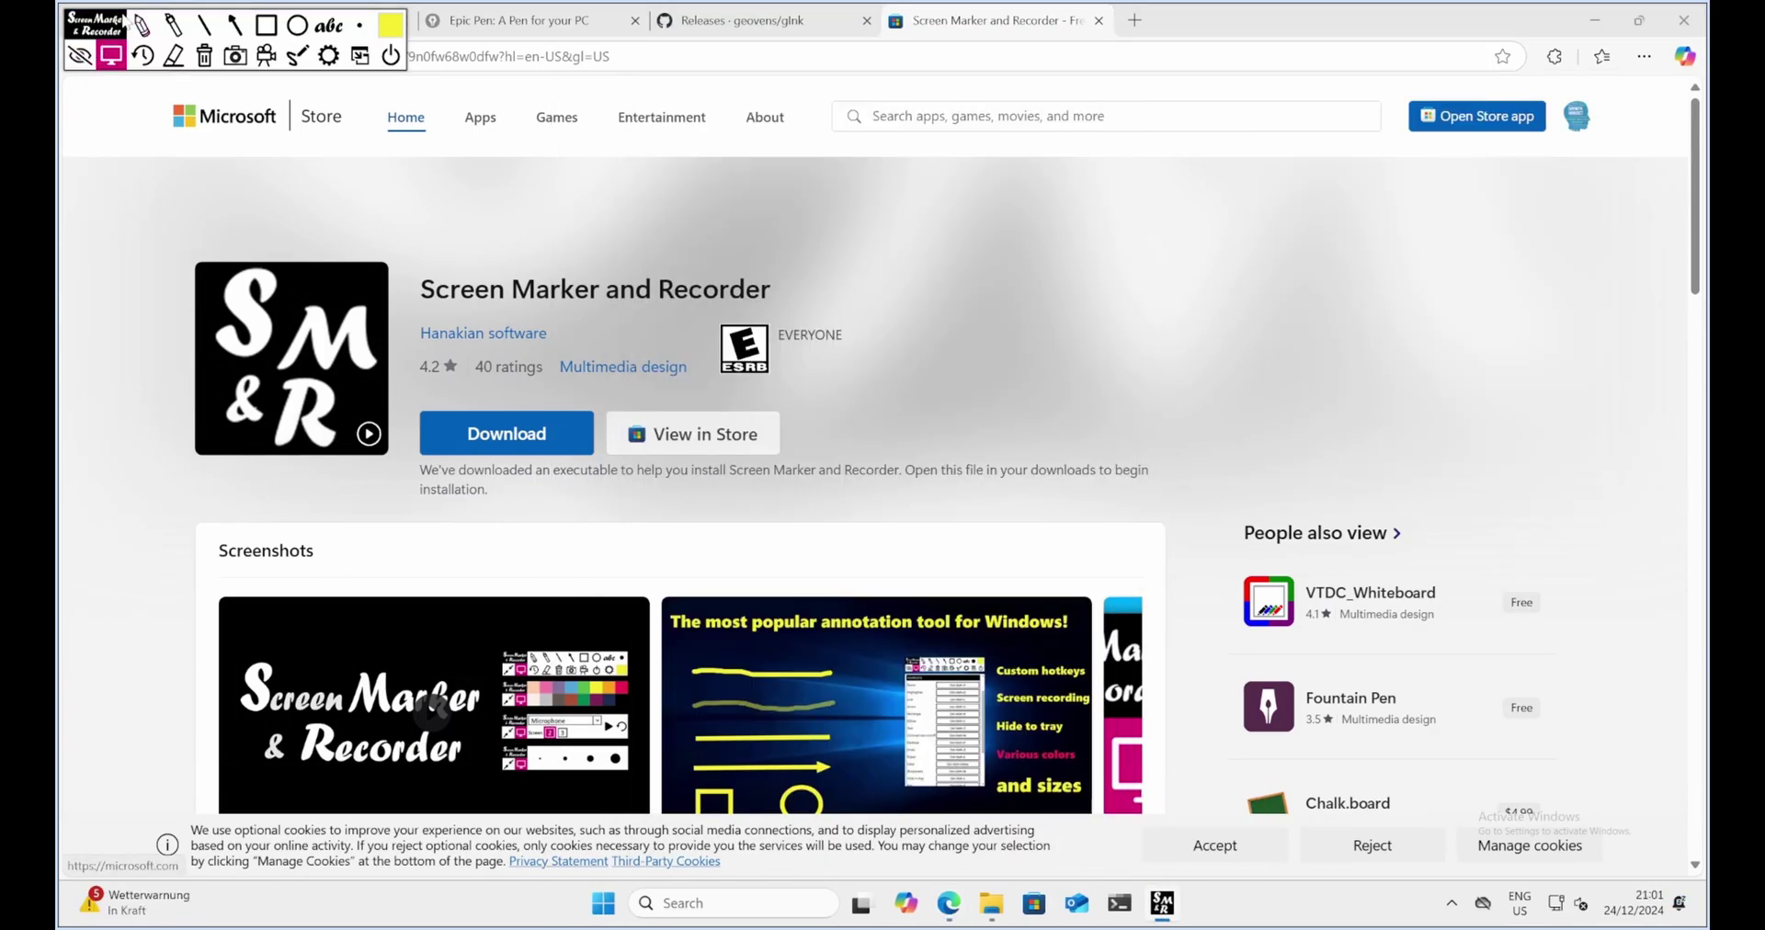
Move the toolbar to the bottom right and underline People also view and VTDC_Whiteboard in yellow.
{"action": "mouse_move", "coordinate": [124, 20]}
{"action": "left_mouse_down"}
{"action": "mouse_move", "coordinate": [162, 64]}
{"action": "mouse_move", "coordinate": [1413, 818]}
{"action": "left_mouse_up"}
{"action": "left_click", "coordinate": [1412, 818]}
{"action": "left_click_drag", "start_coordinate": [1235, 550], "coordinate": [1425, 546]}
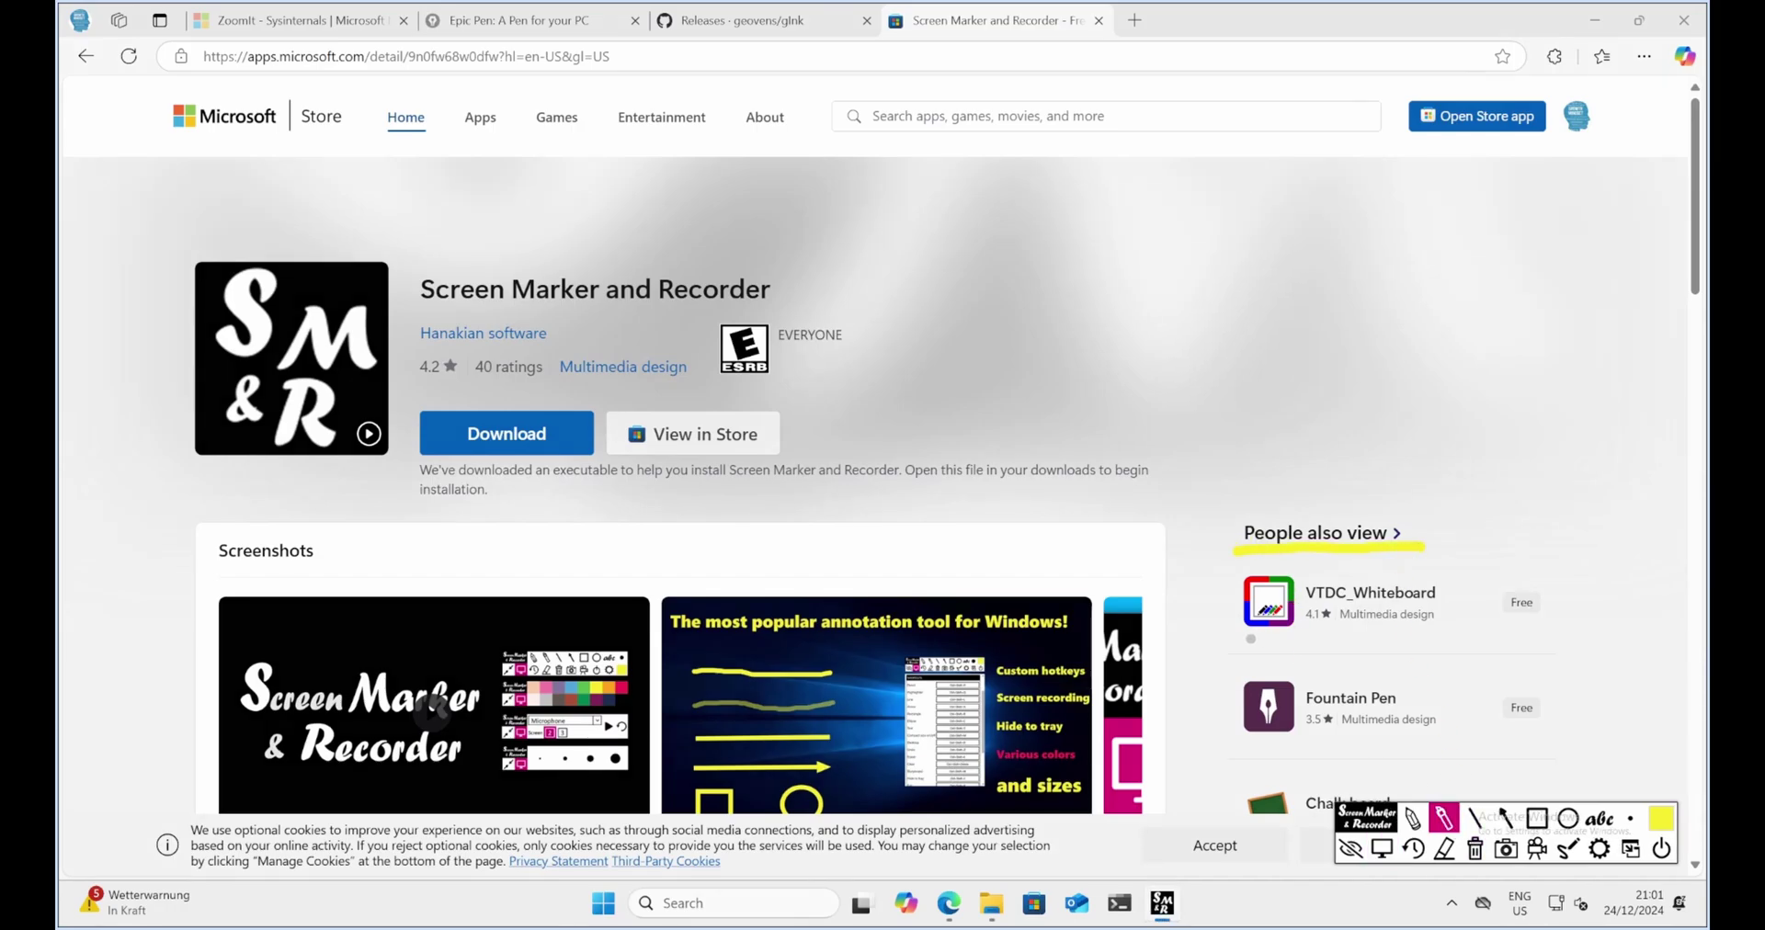
{"action": "mouse_move", "coordinate": [1250, 638]}
{"action": "left_mouse_down"}
{"action": "mouse_move", "coordinate": [1475, 636]}
{"action": "mouse_move", "coordinate": [1466, 555]}
{"action": "left_mouse_up"}
Draw a yellow arrow at VTDC_Whiteboard and a line under Fountain Pen.
{"action": "left_click", "coordinate": [1504, 816]}
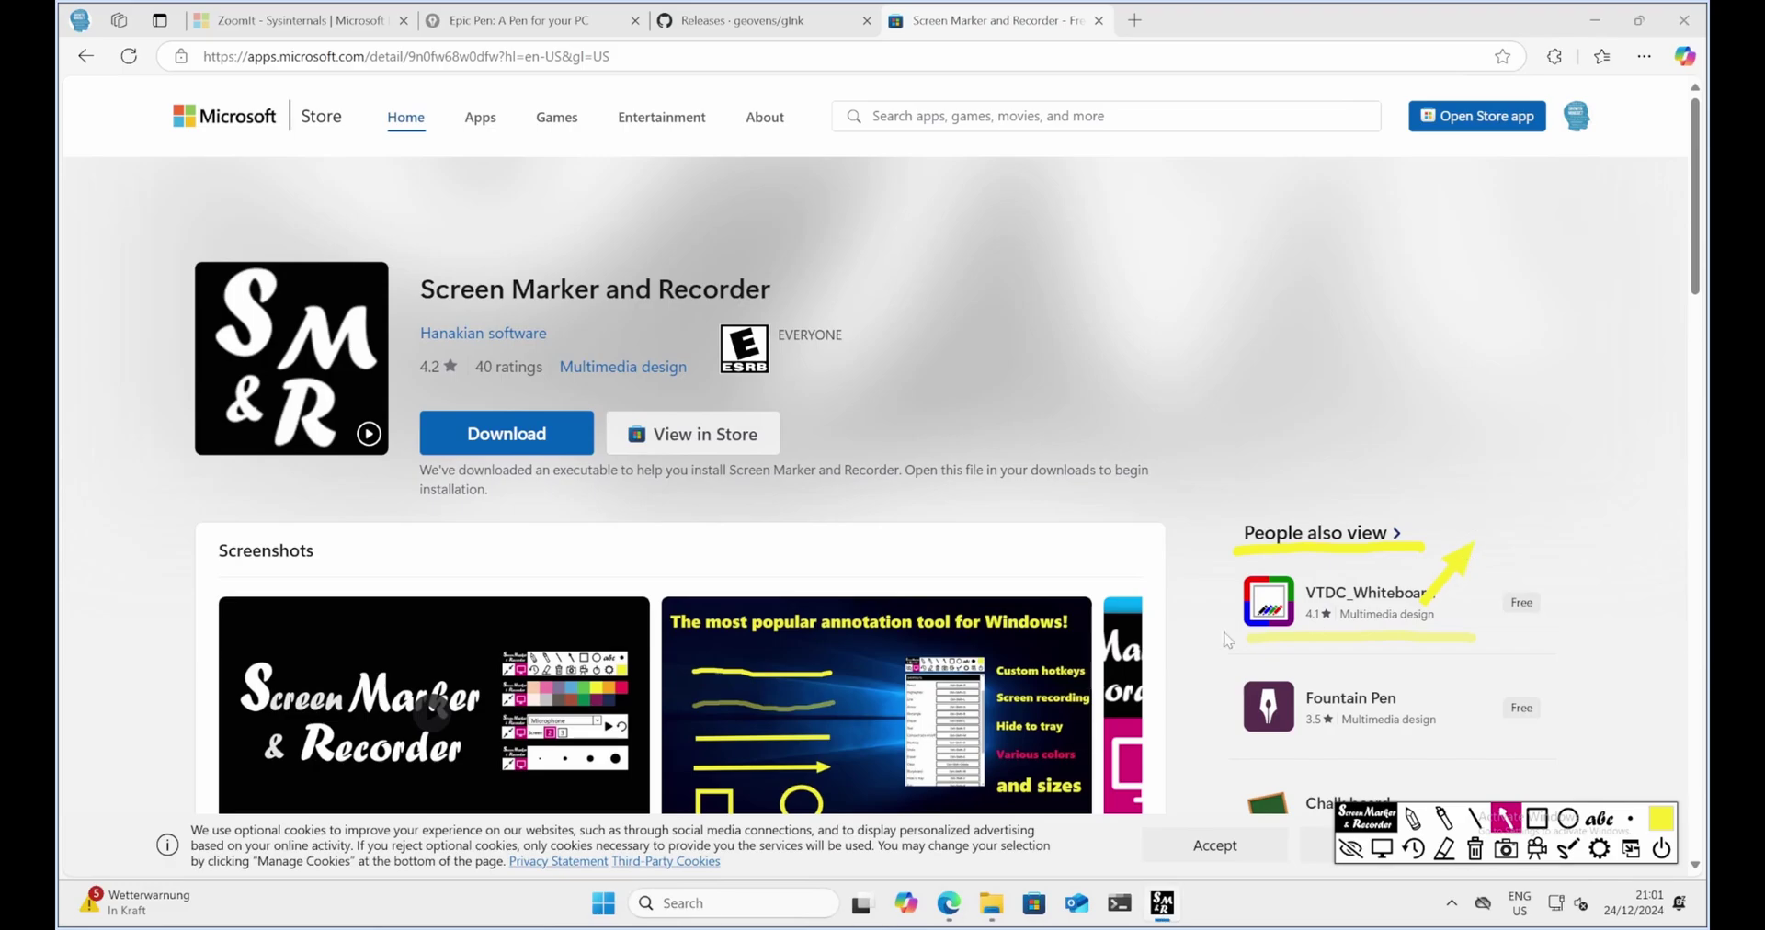
{"action": "left_click_drag", "start_coordinate": [1176, 716], "coordinate": [1236, 649]}
{"action": "left_click", "coordinate": [1474, 816]}
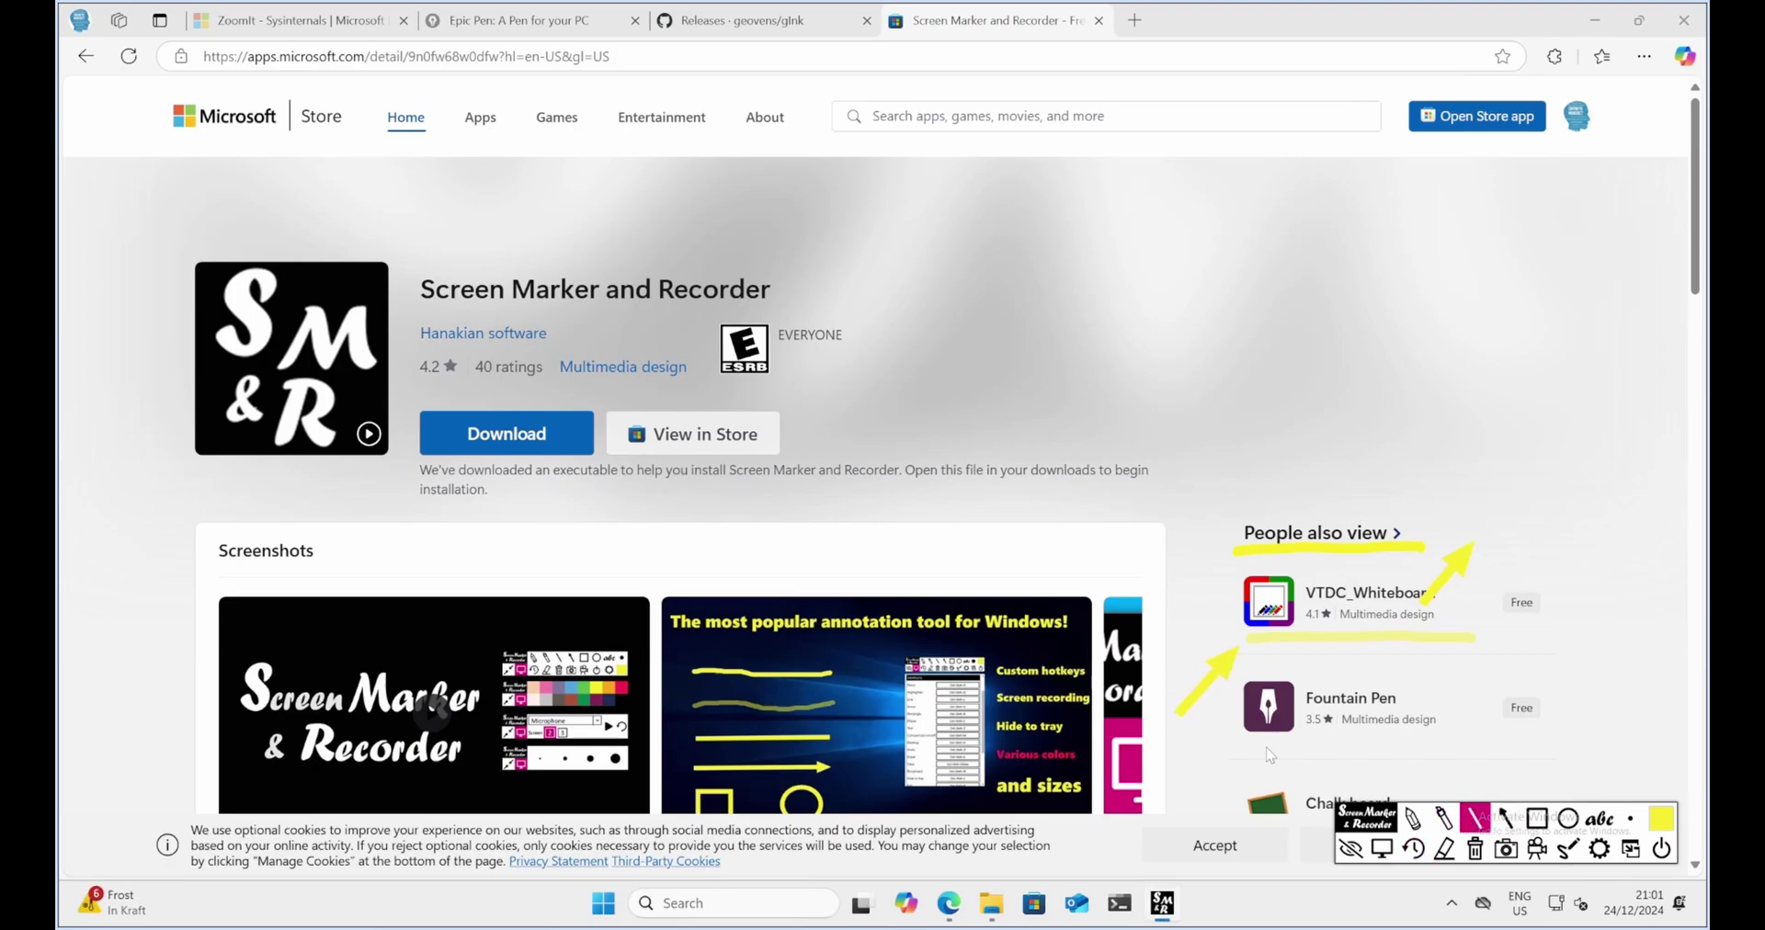
{"action": "left_click_drag", "start_coordinate": [1248, 740], "coordinate": [1491, 748]}
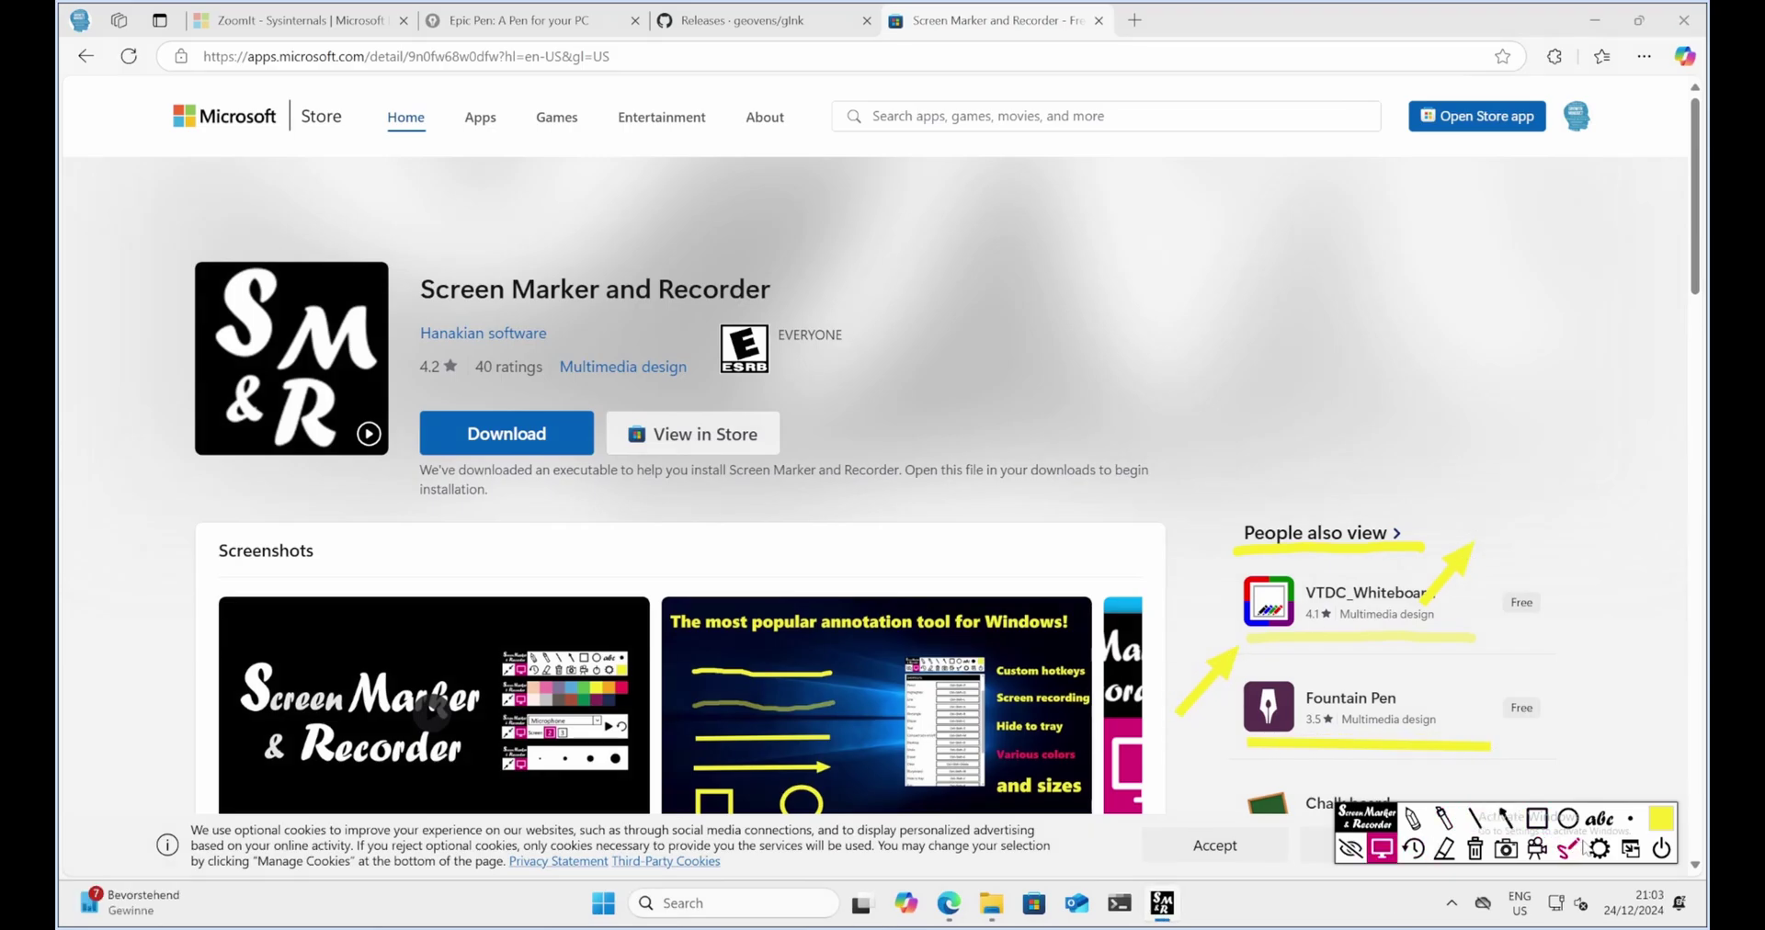
Record a few seconds of screen with No sound, stop it, and hide the yellow drawings.
{"action": "left_click", "coordinate": [1537, 848]}
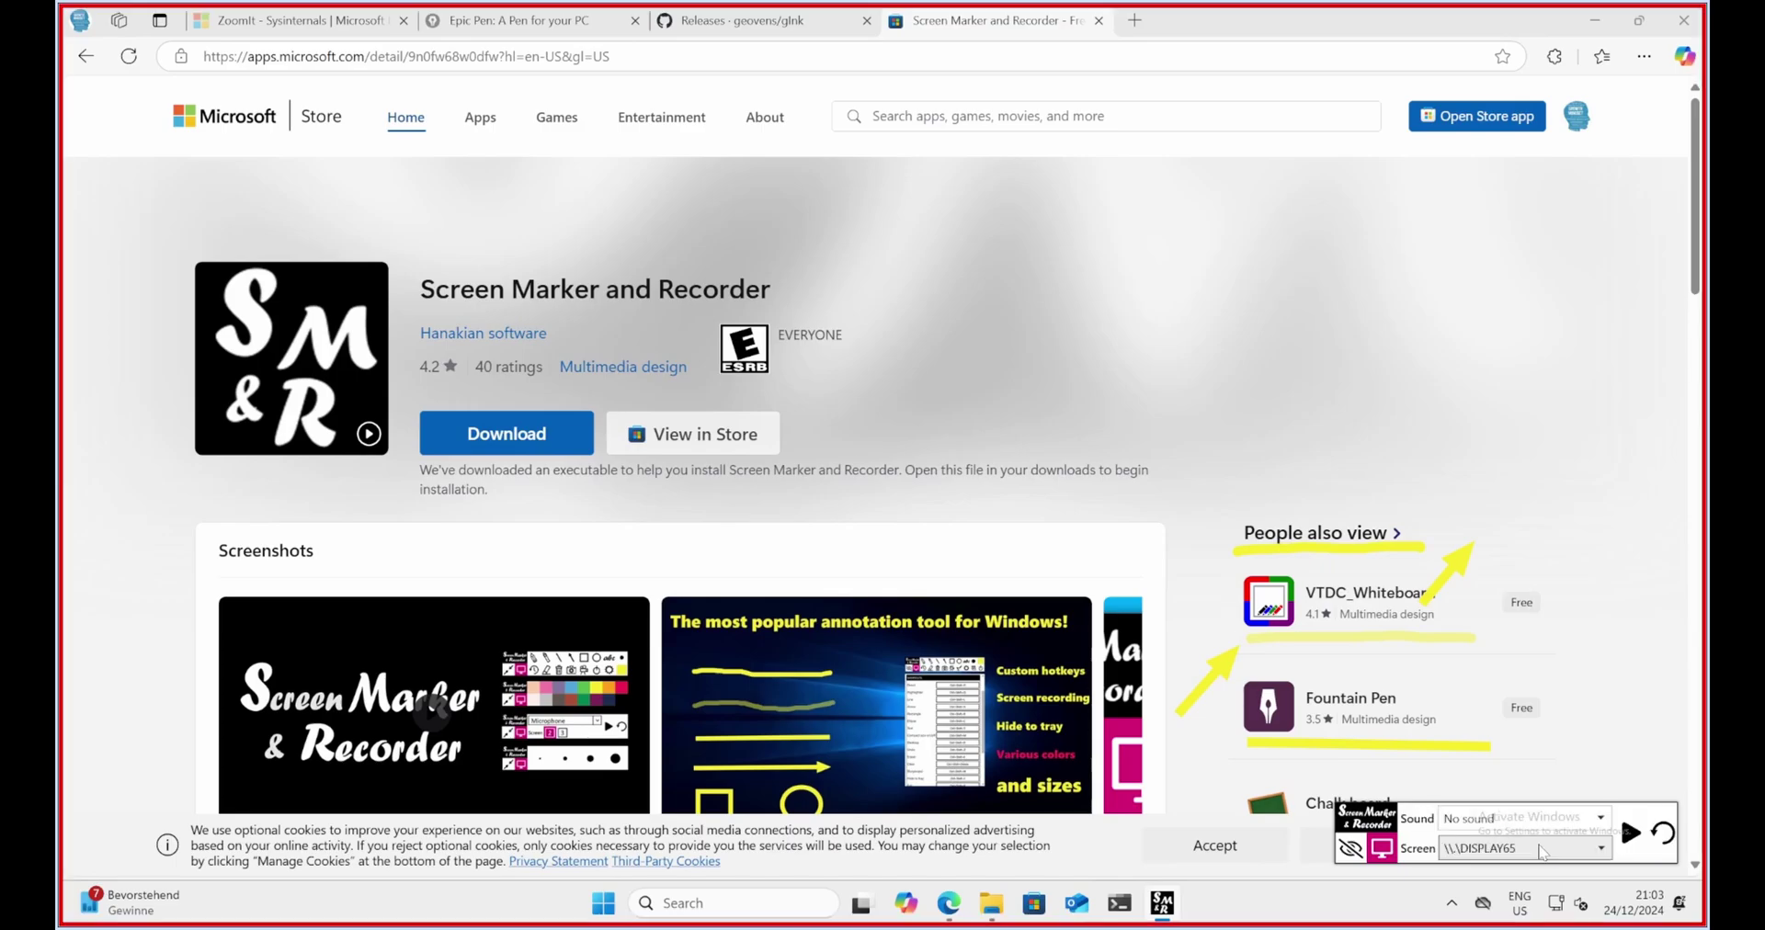
{"action": "left_click", "coordinate": [1501, 816]}
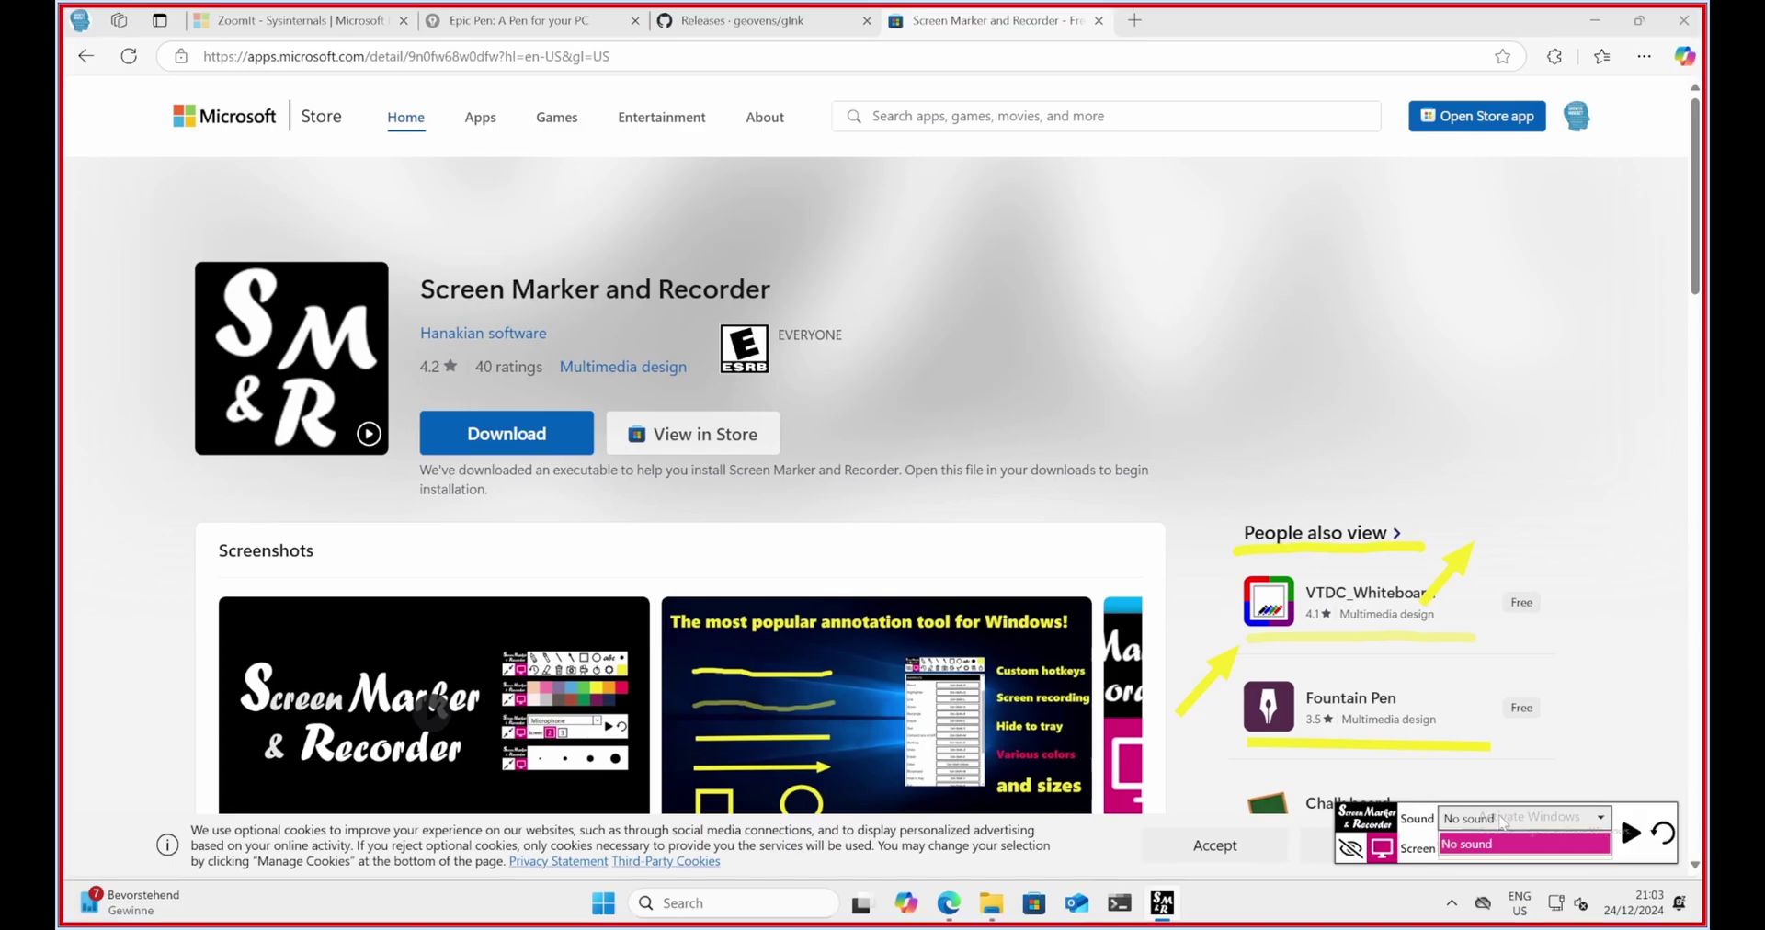
{"action": "left_click", "coordinate": [1501, 844]}
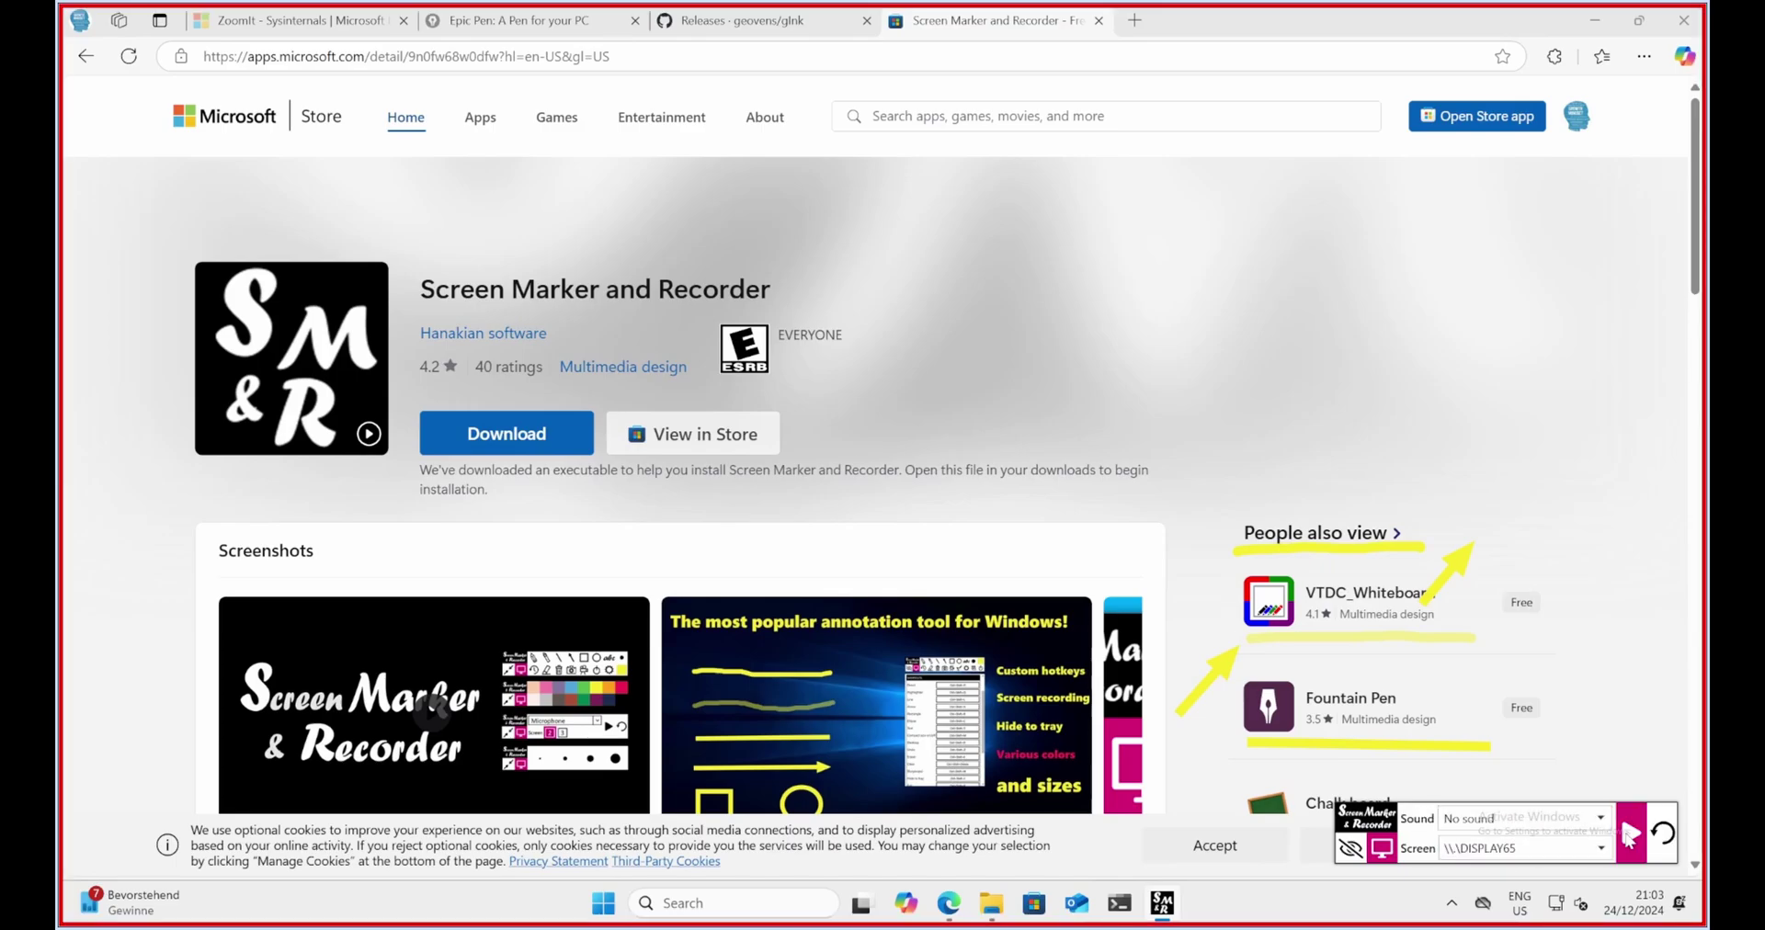
{"action": "left_click", "coordinate": [1631, 833]}
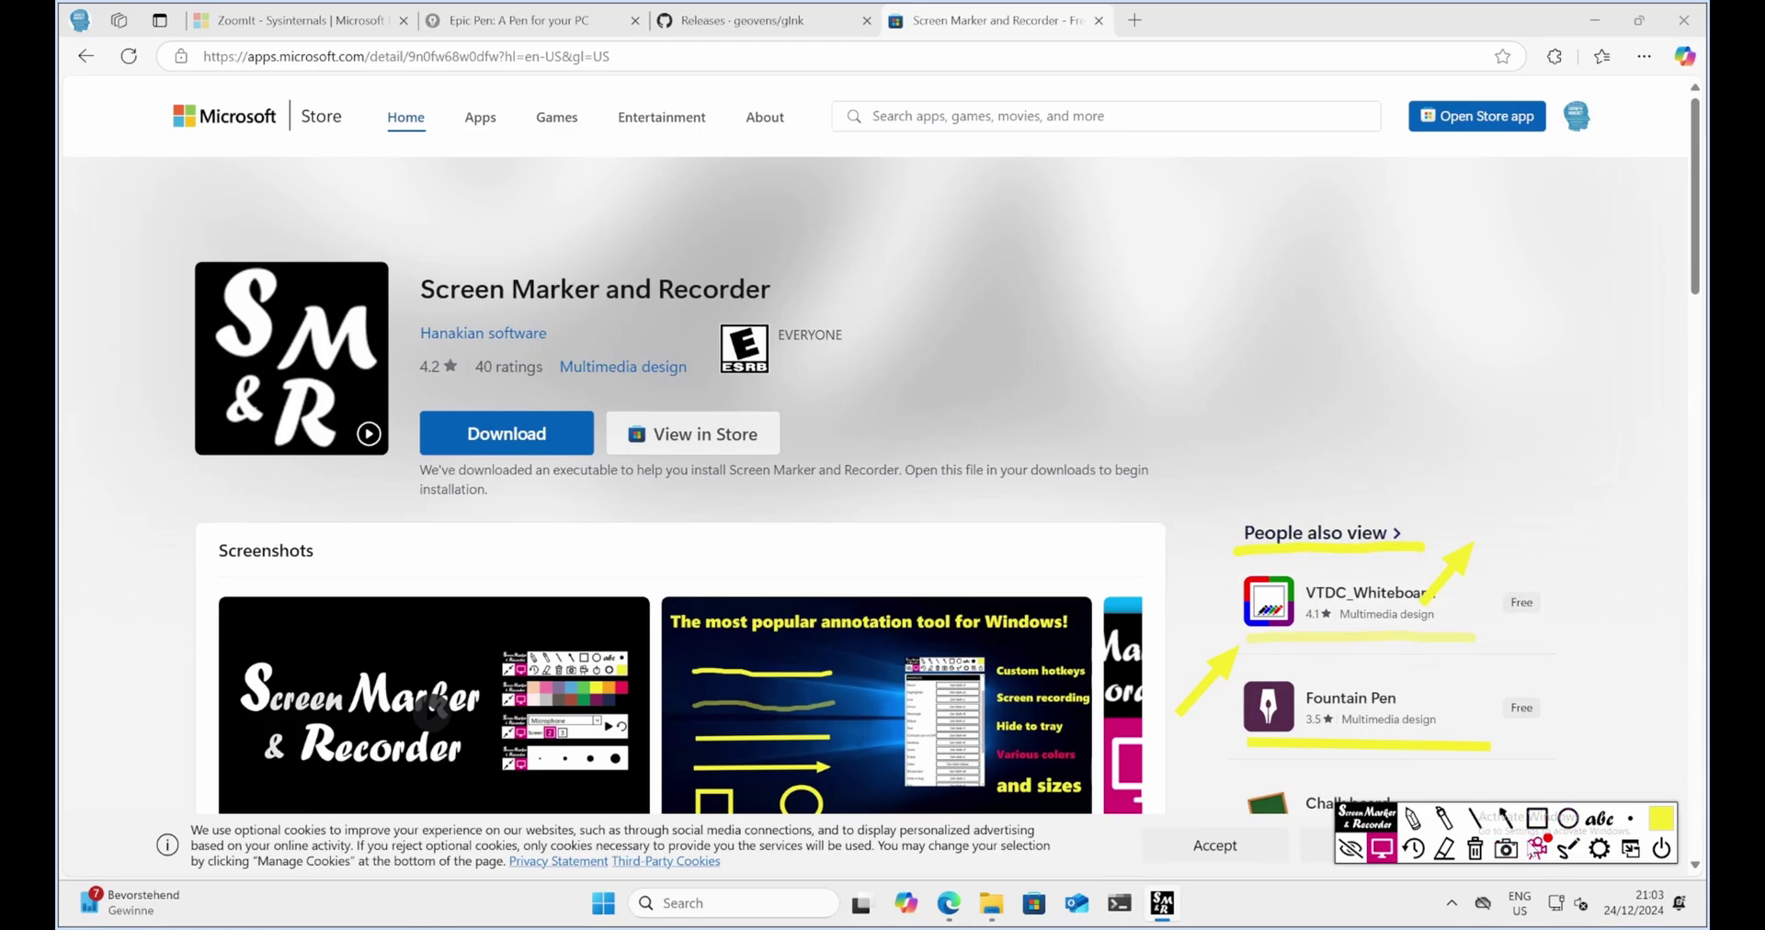
{"action": "left_click", "coordinate": [1536, 849]}
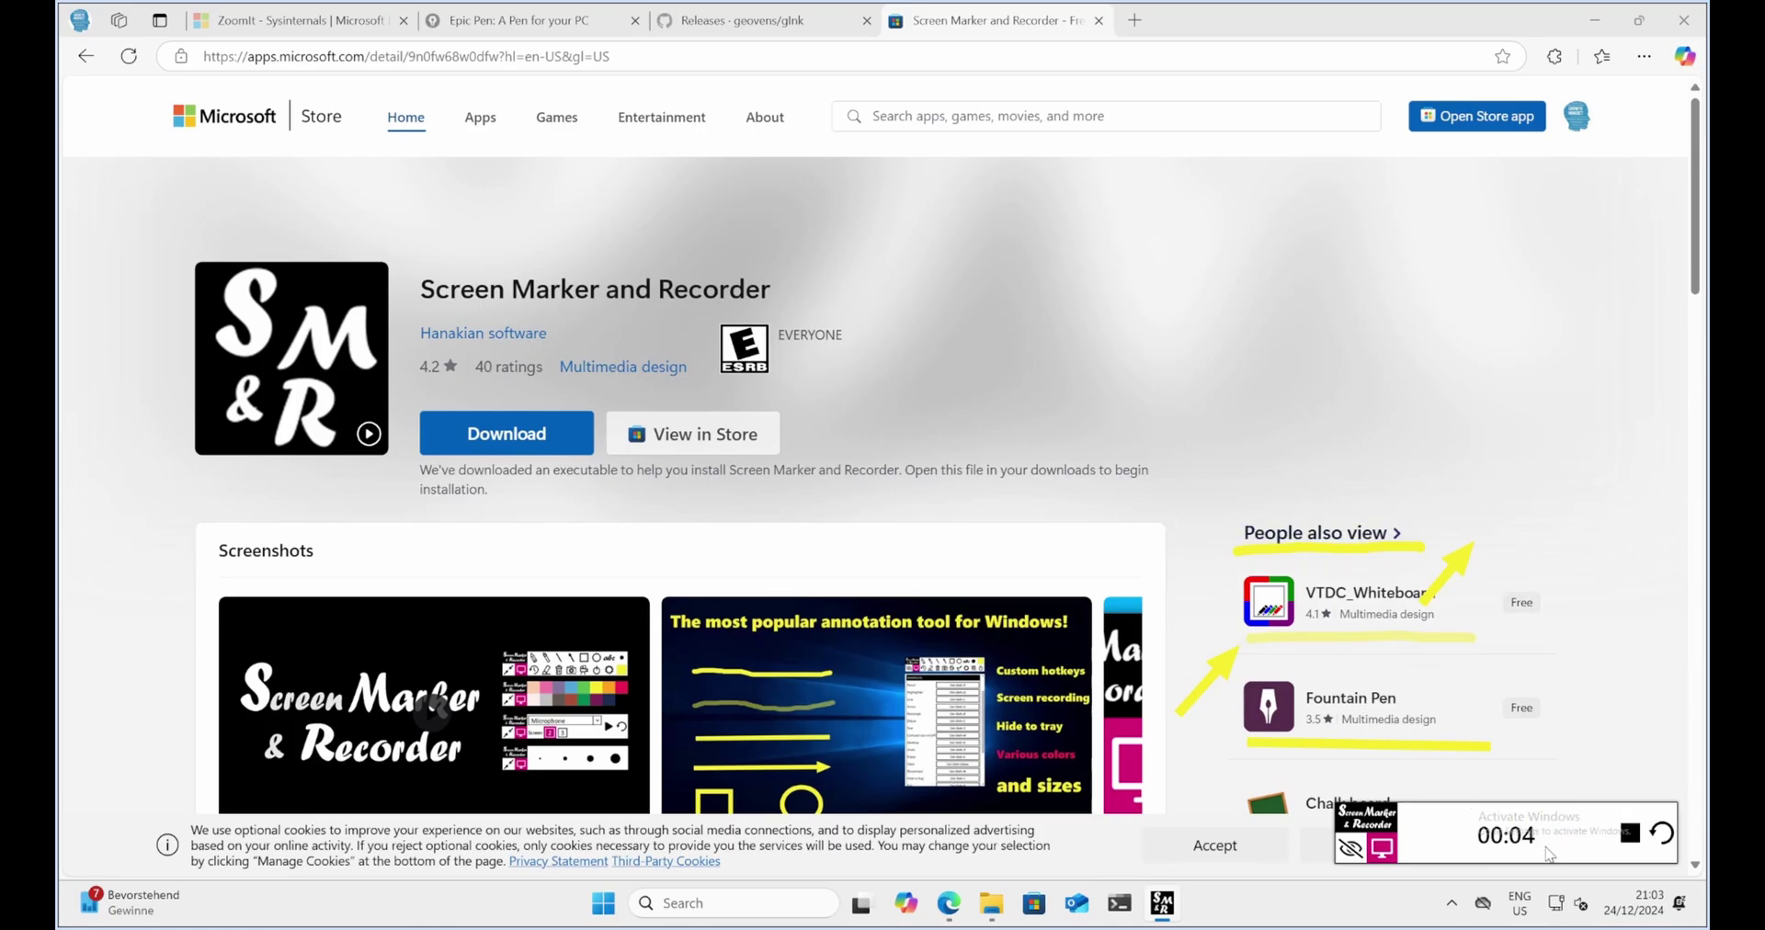
{"action": "left_click", "coordinate": [1630, 834]}
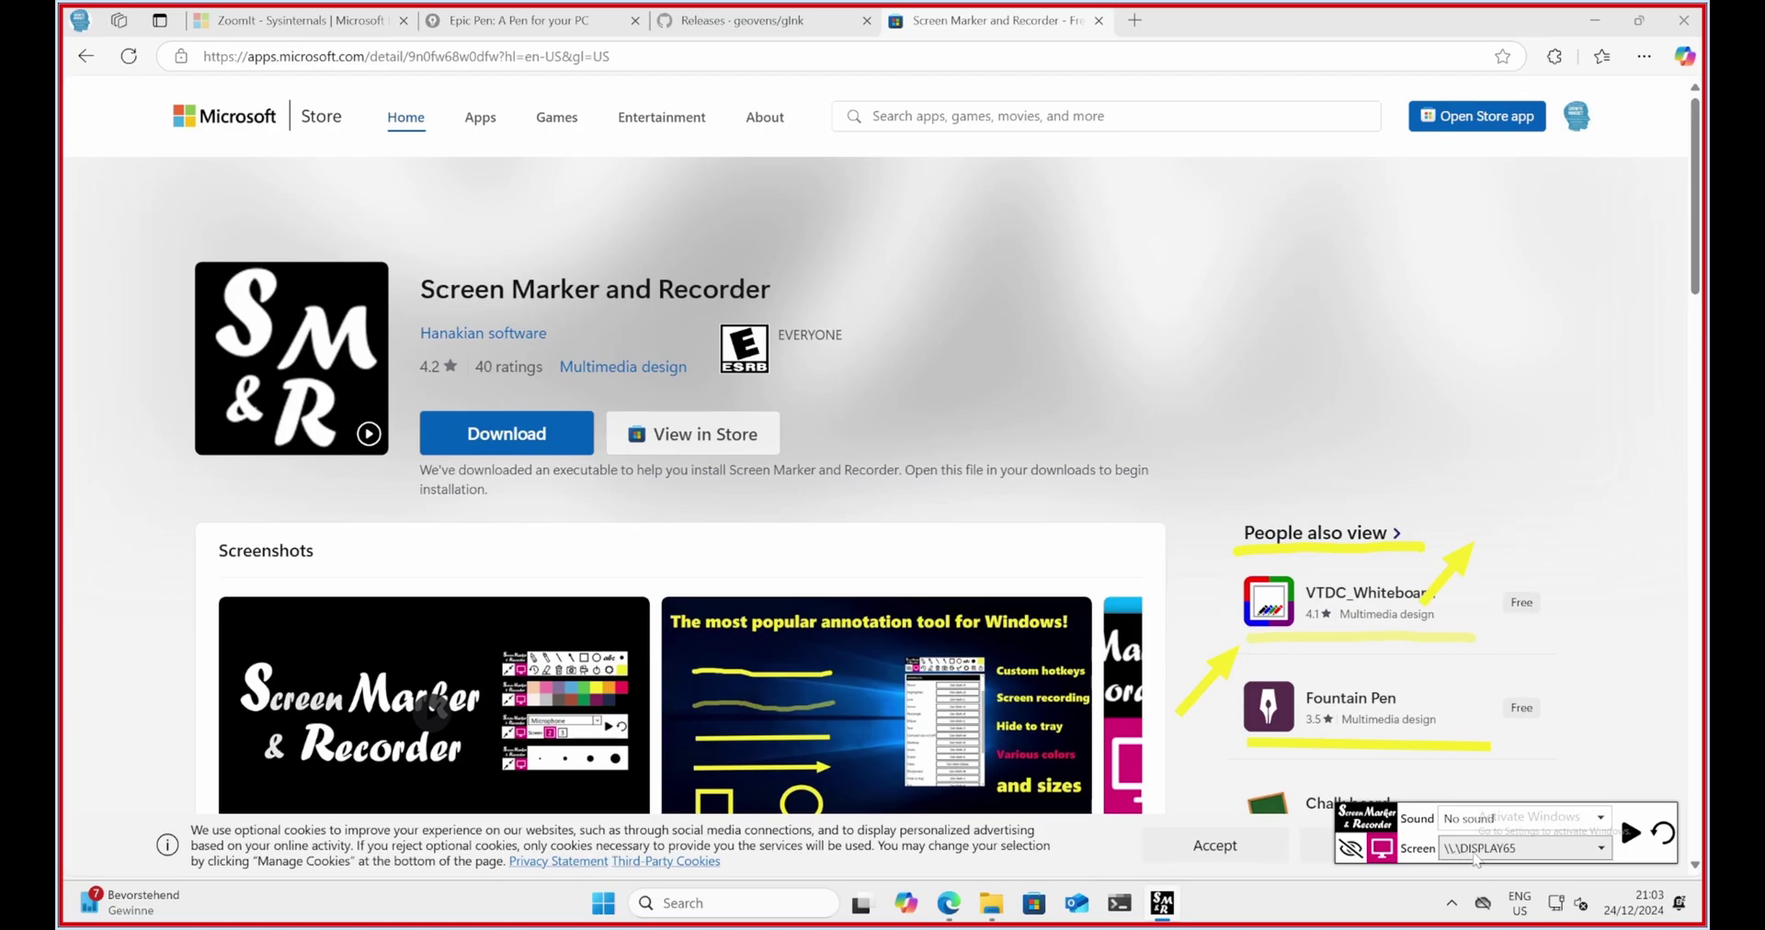
{"action": "left_click", "coordinate": [1349, 850]}
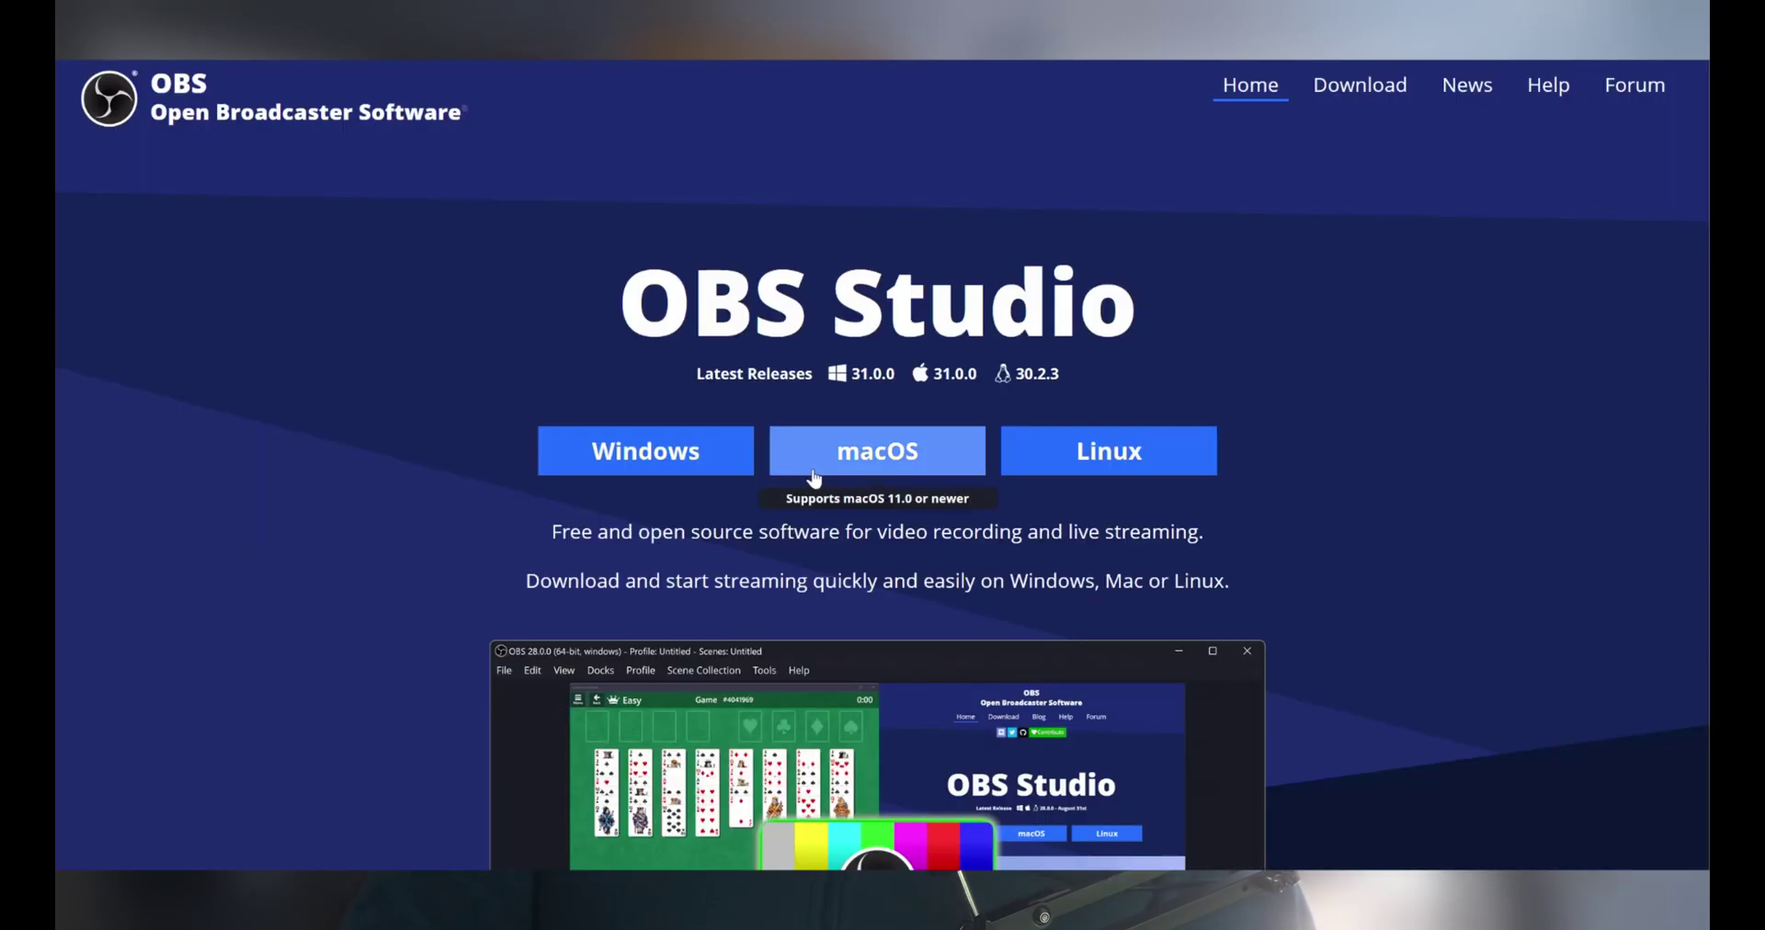
Scroll the OBS homepage past sponsors and Features to Create Professional Productions.
{"action": "scroll", "coordinate": [820, 484], "scroll_direction": "down", "scroll_amount": 10}
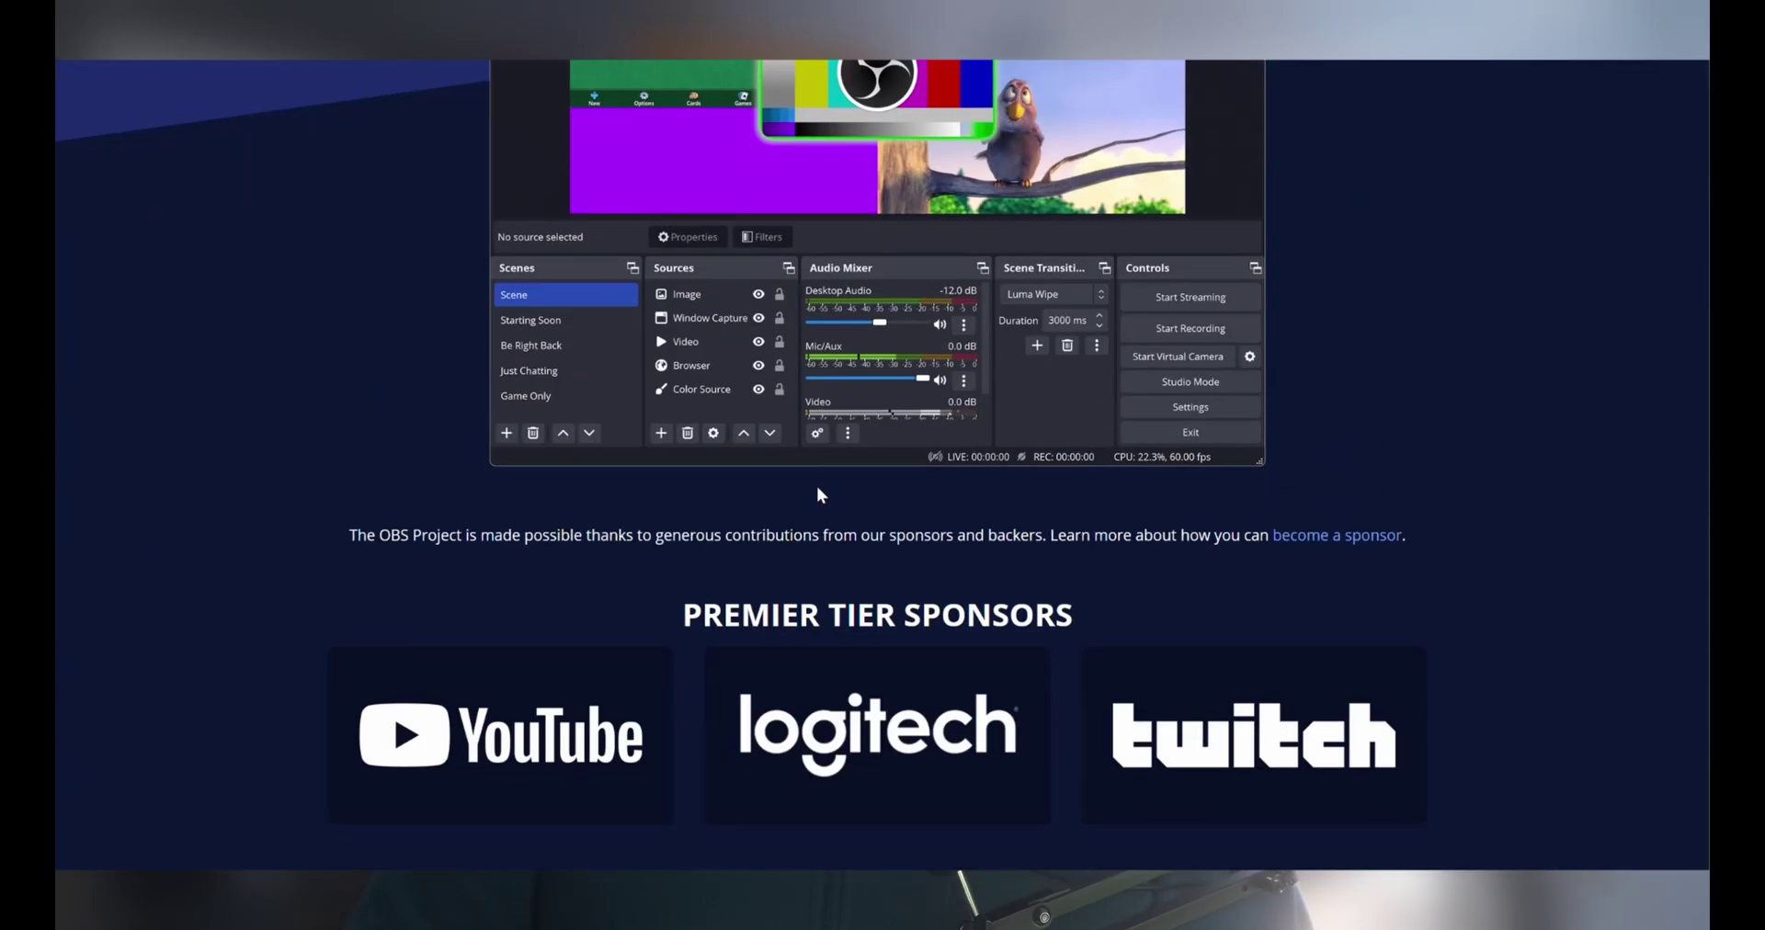
{"action": "scroll", "coordinate": [818, 487], "scroll_direction": "down", "scroll_amount": 10}
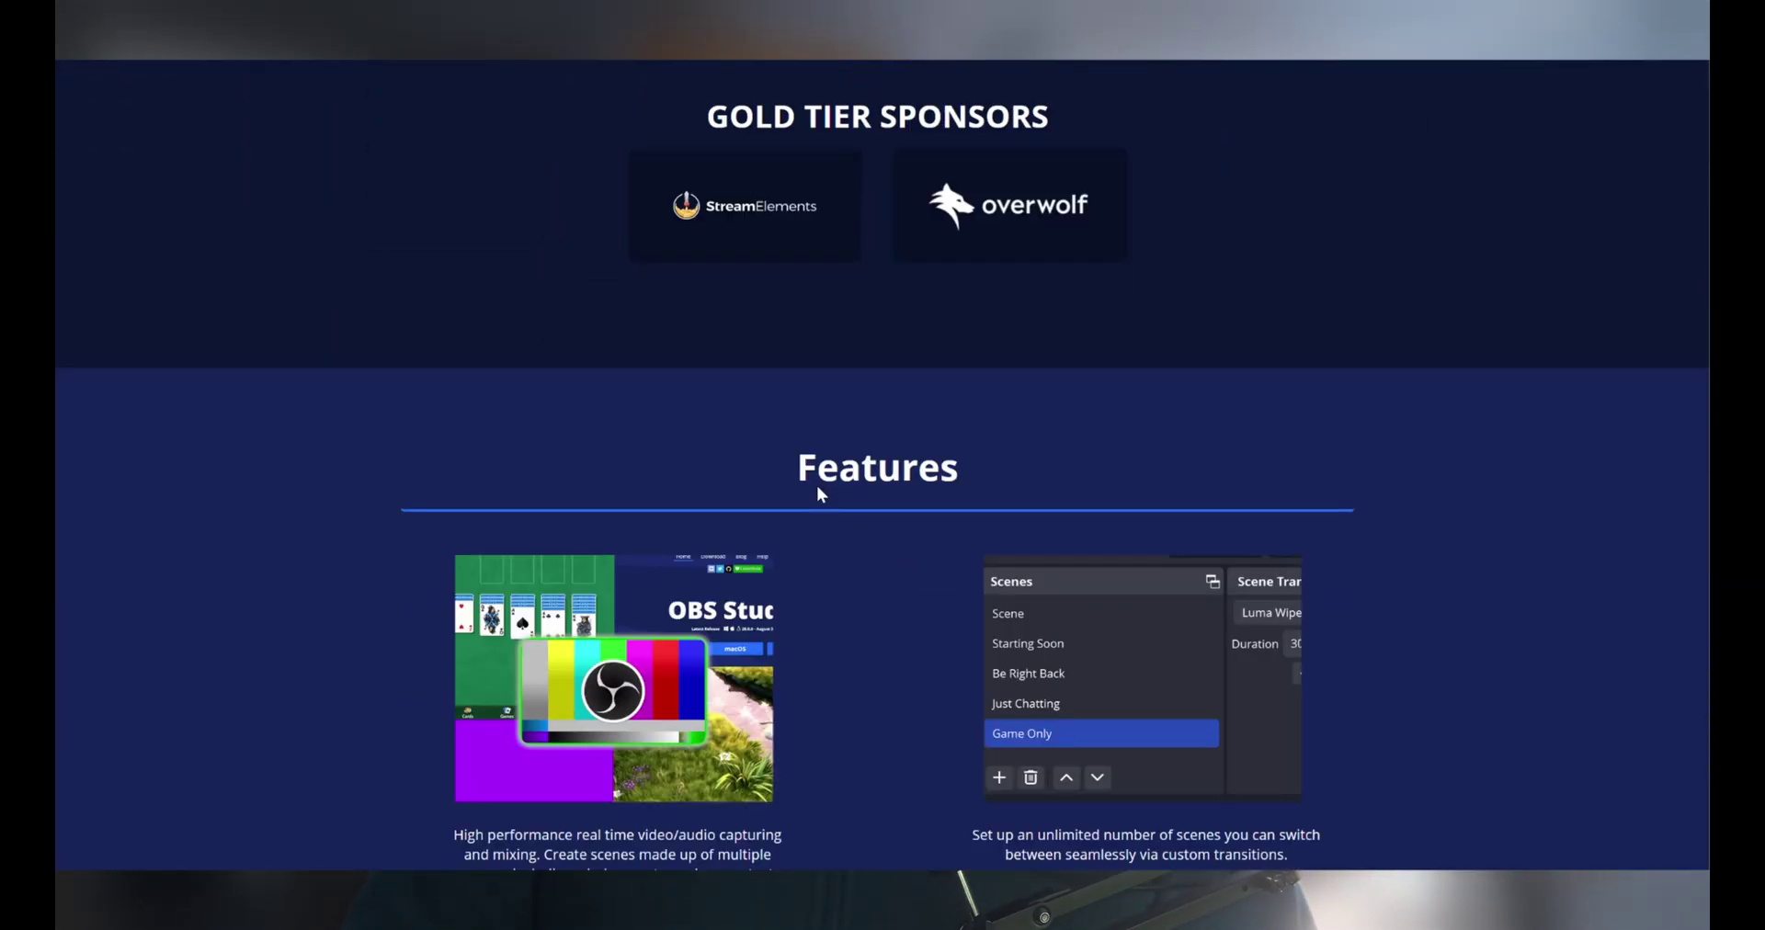
{"action": "scroll", "coordinate": [818, 486], "scroll_direction": "down", "scroll_amount": 10}
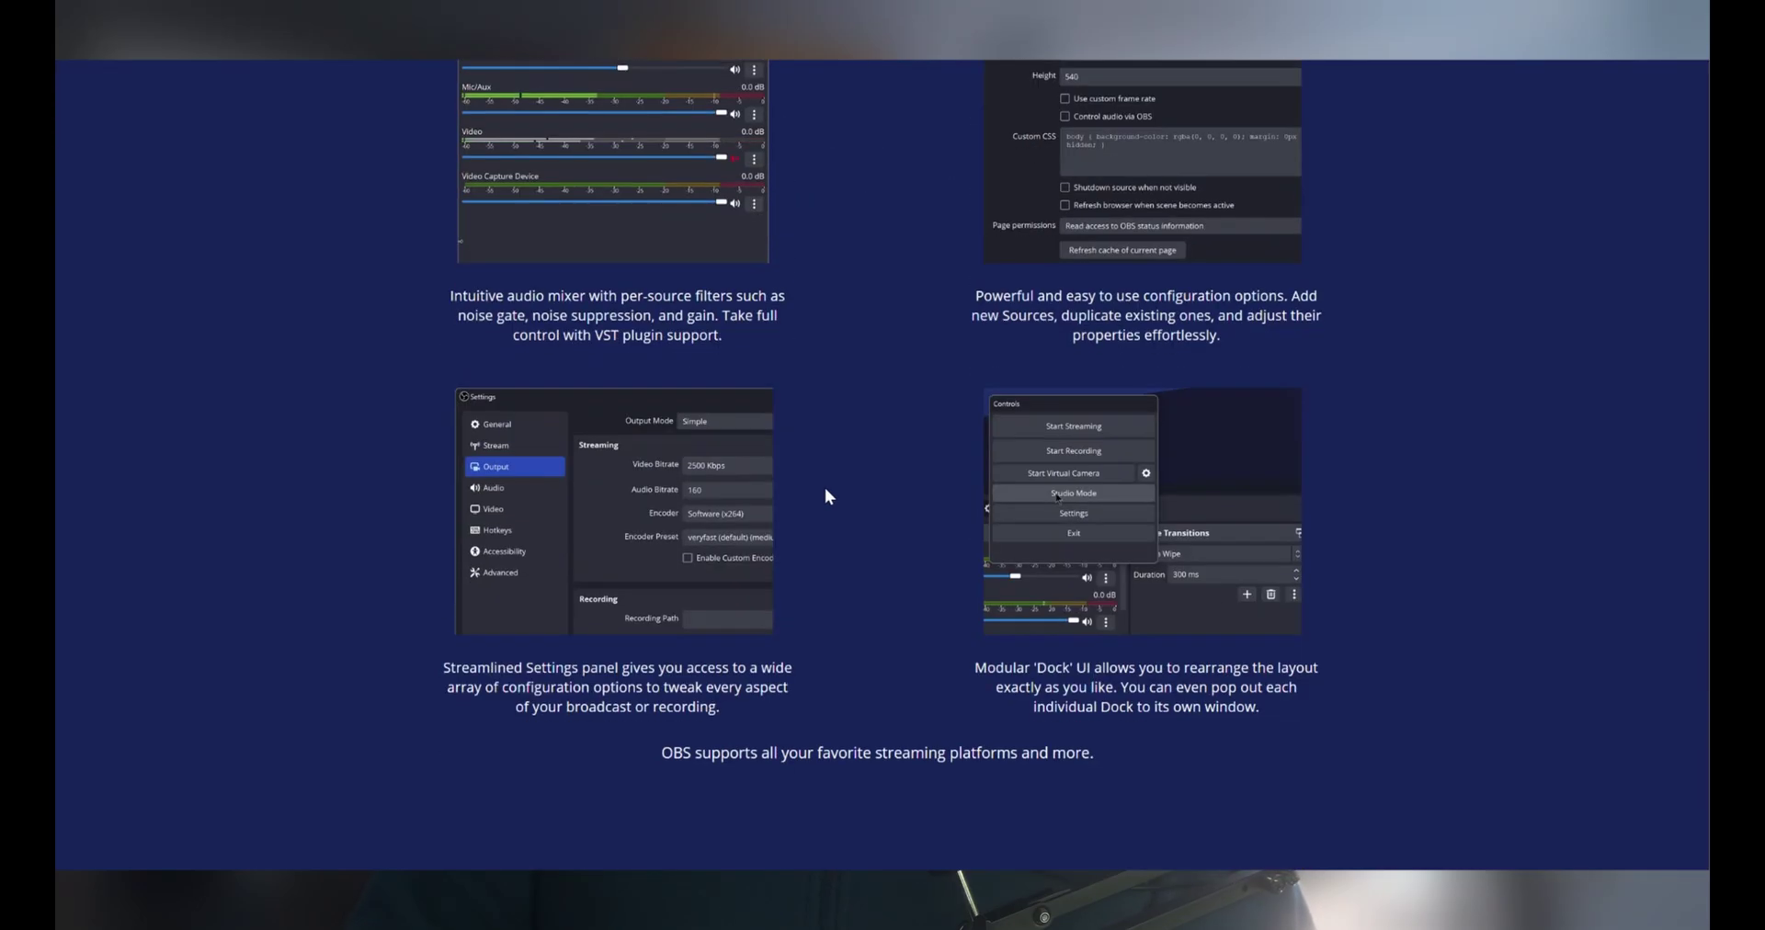
{"action": "scroll", "coordinate": [822, 483], "scroll_direction": "down", "scroll_amount": 8}
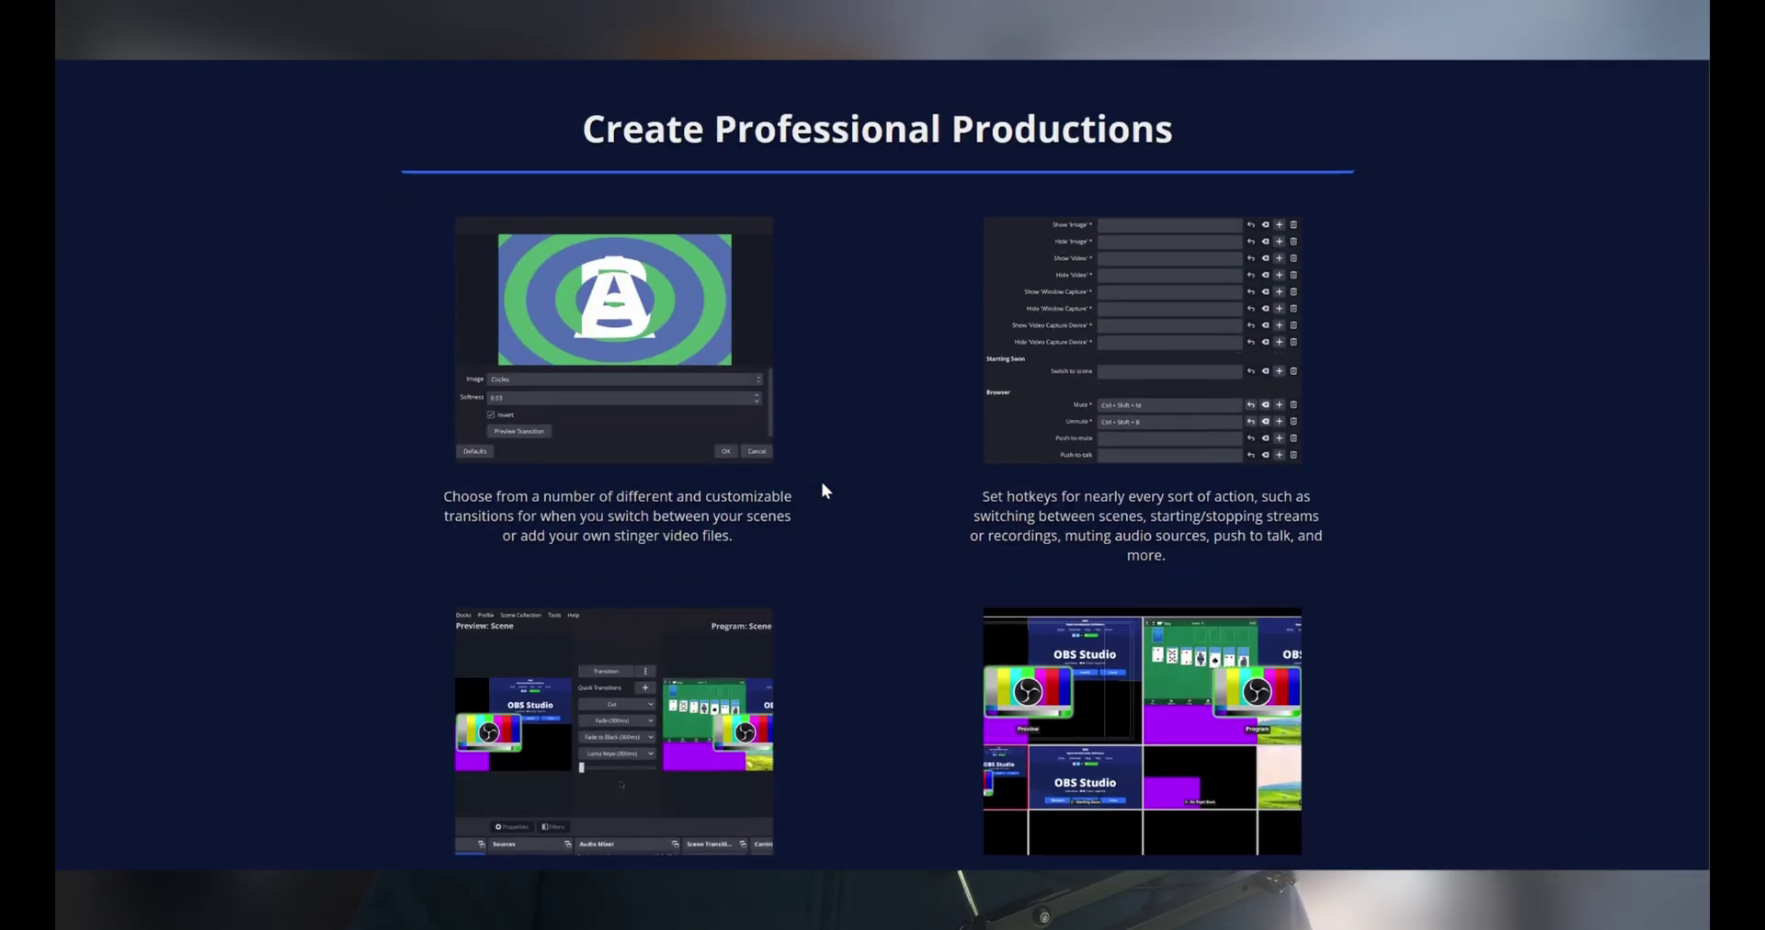